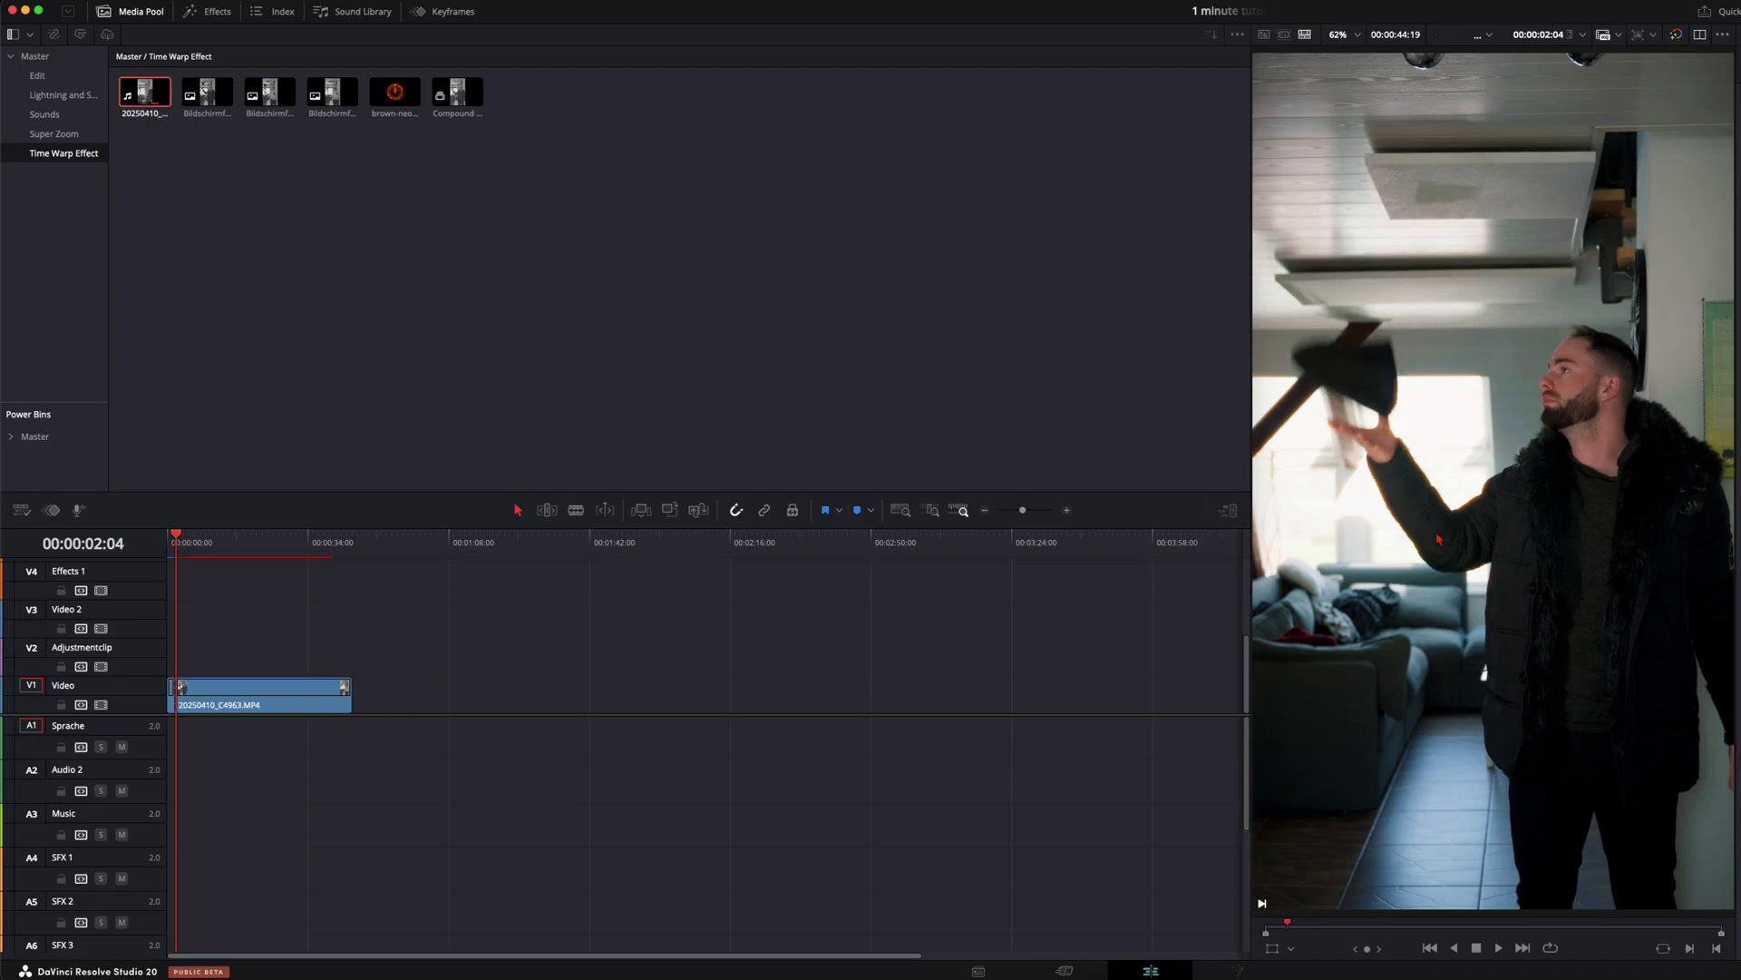
Step: Split the long clip on V1 at 00:00:02:21, where the hand is open and the beanie has left the frame
{"action": "scroll", "coordinate": [696, 664], "scroll_direction": "up", "scroll_amount": 10}
{"action": "key", "text": "space"}
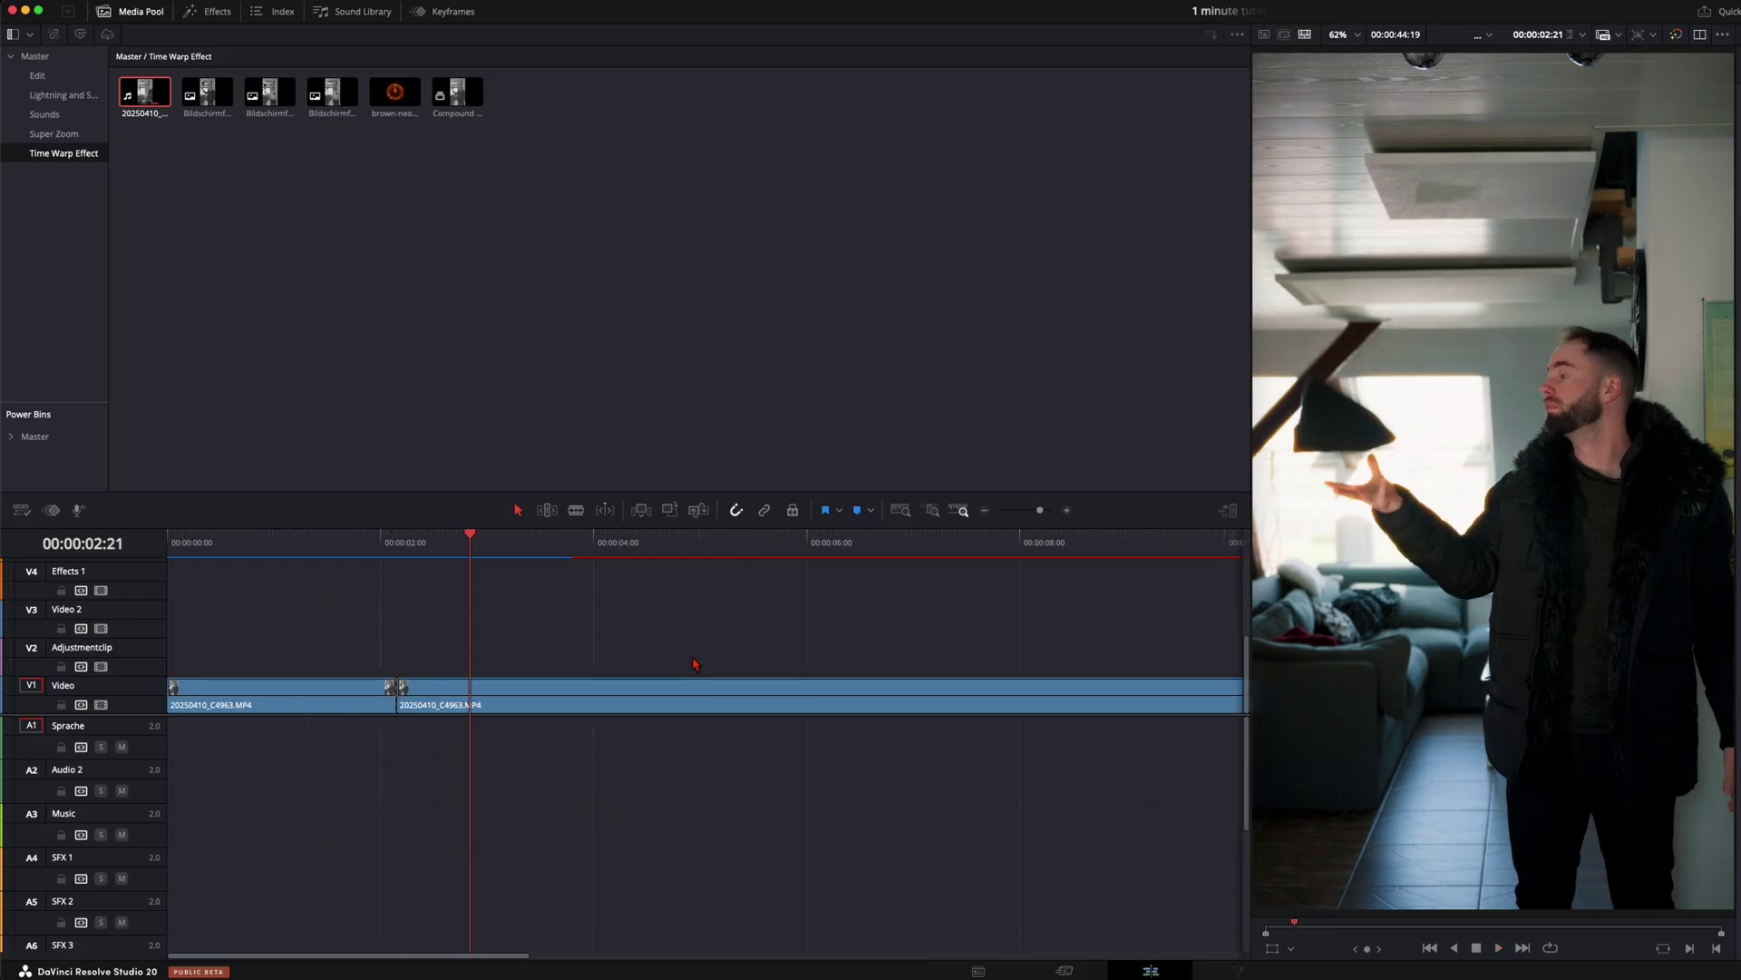
{"action": "key", "text": "Left"}
{"action": "key", "text": "Right"}
{"action": "key", "text": "Right"}
{"action": "key", "text": "Left"}
{"action": "key", "text": "Left"}
{"action": "key", "text": "Right"}
{"action": "key", "text": "super+b"}
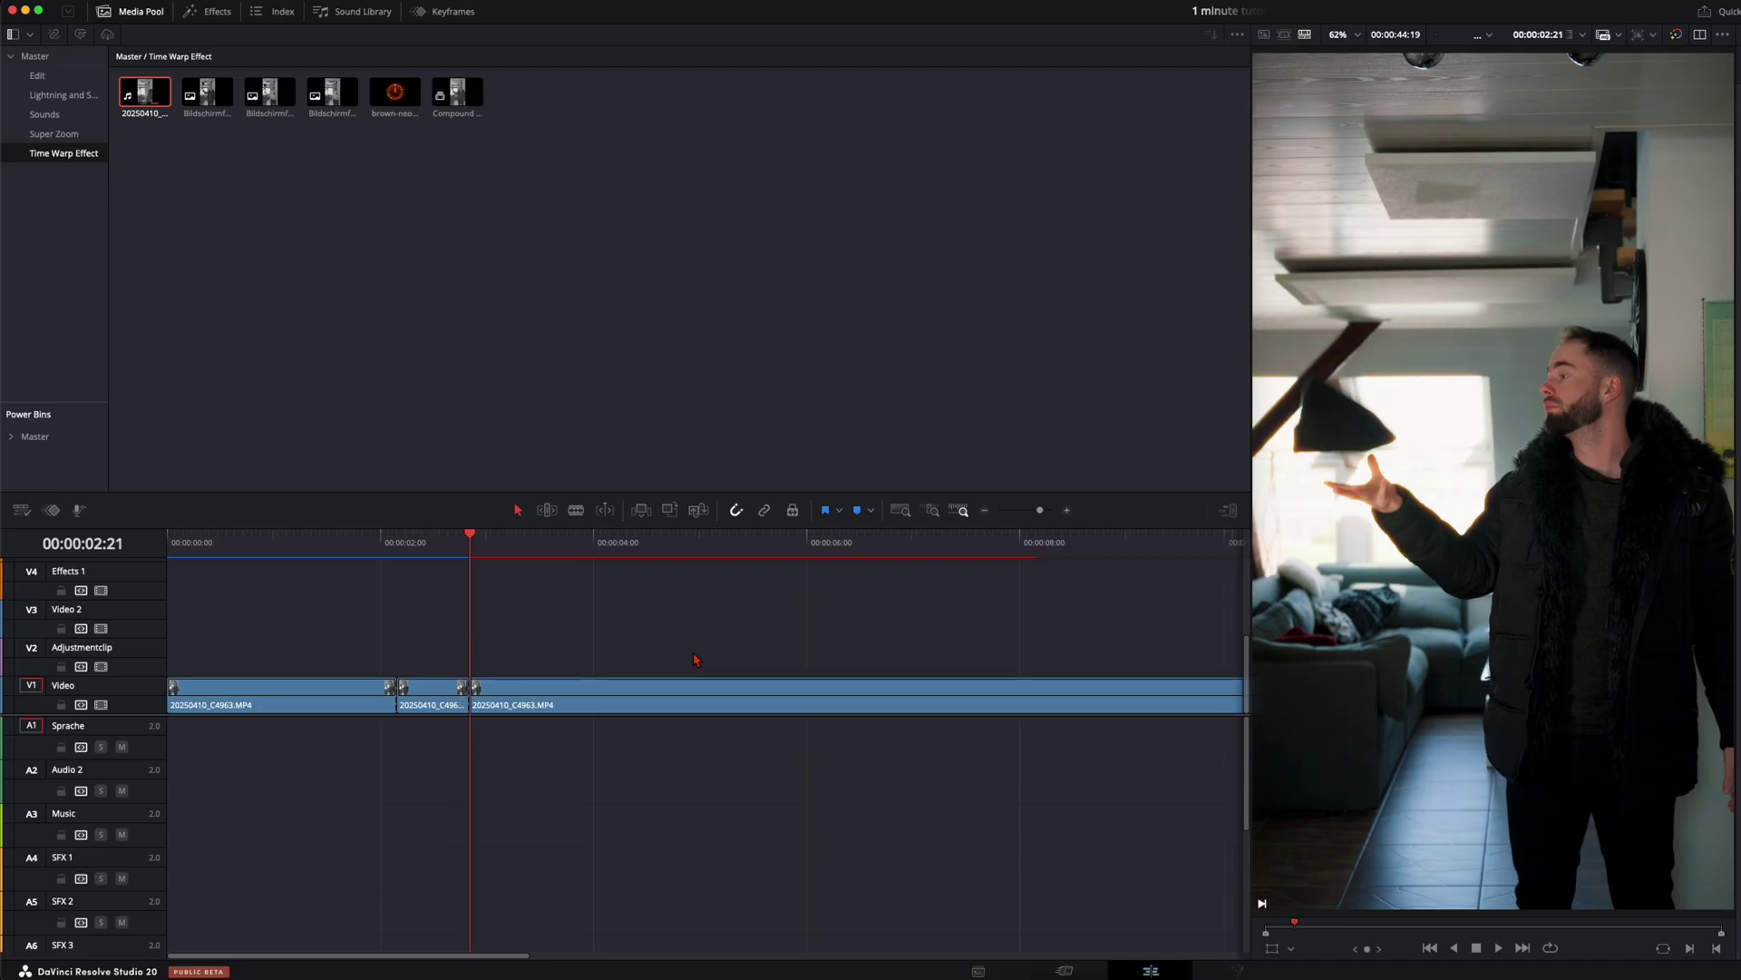
Step: Move the short beanie-throw clip between the two cuts to the start of track V2 and disable it
{"action": "left_click", "coordinate": [399, 552]}
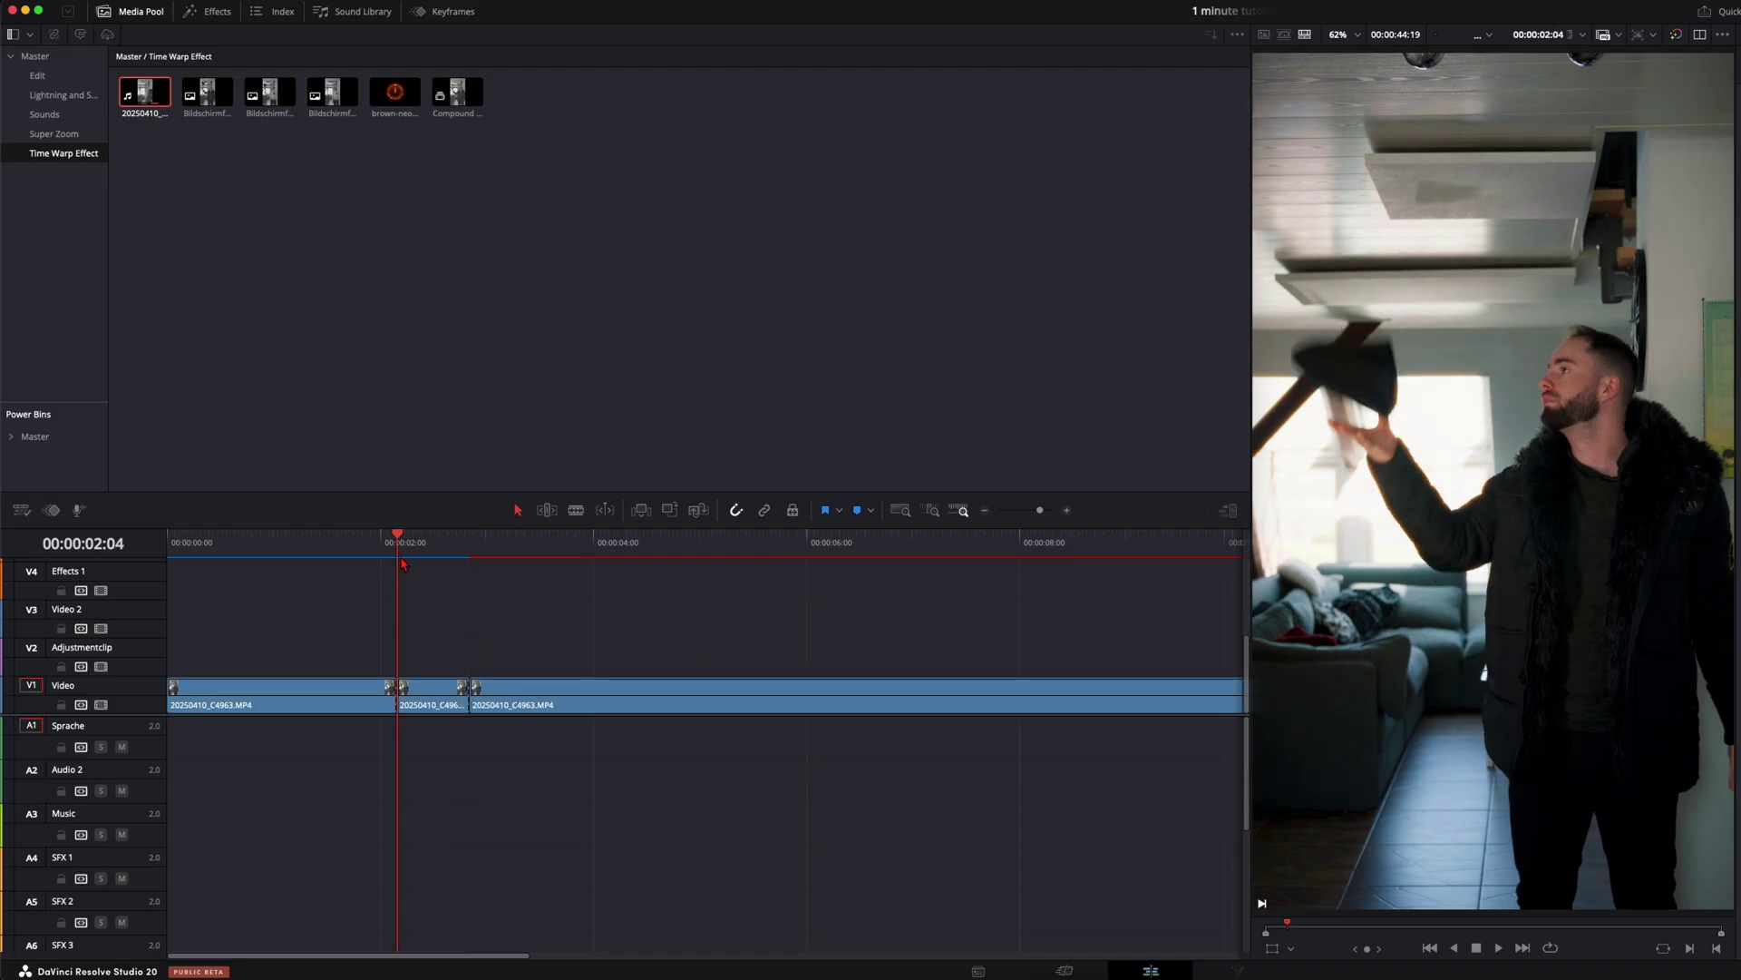
{"action": "key", "text": "space"}
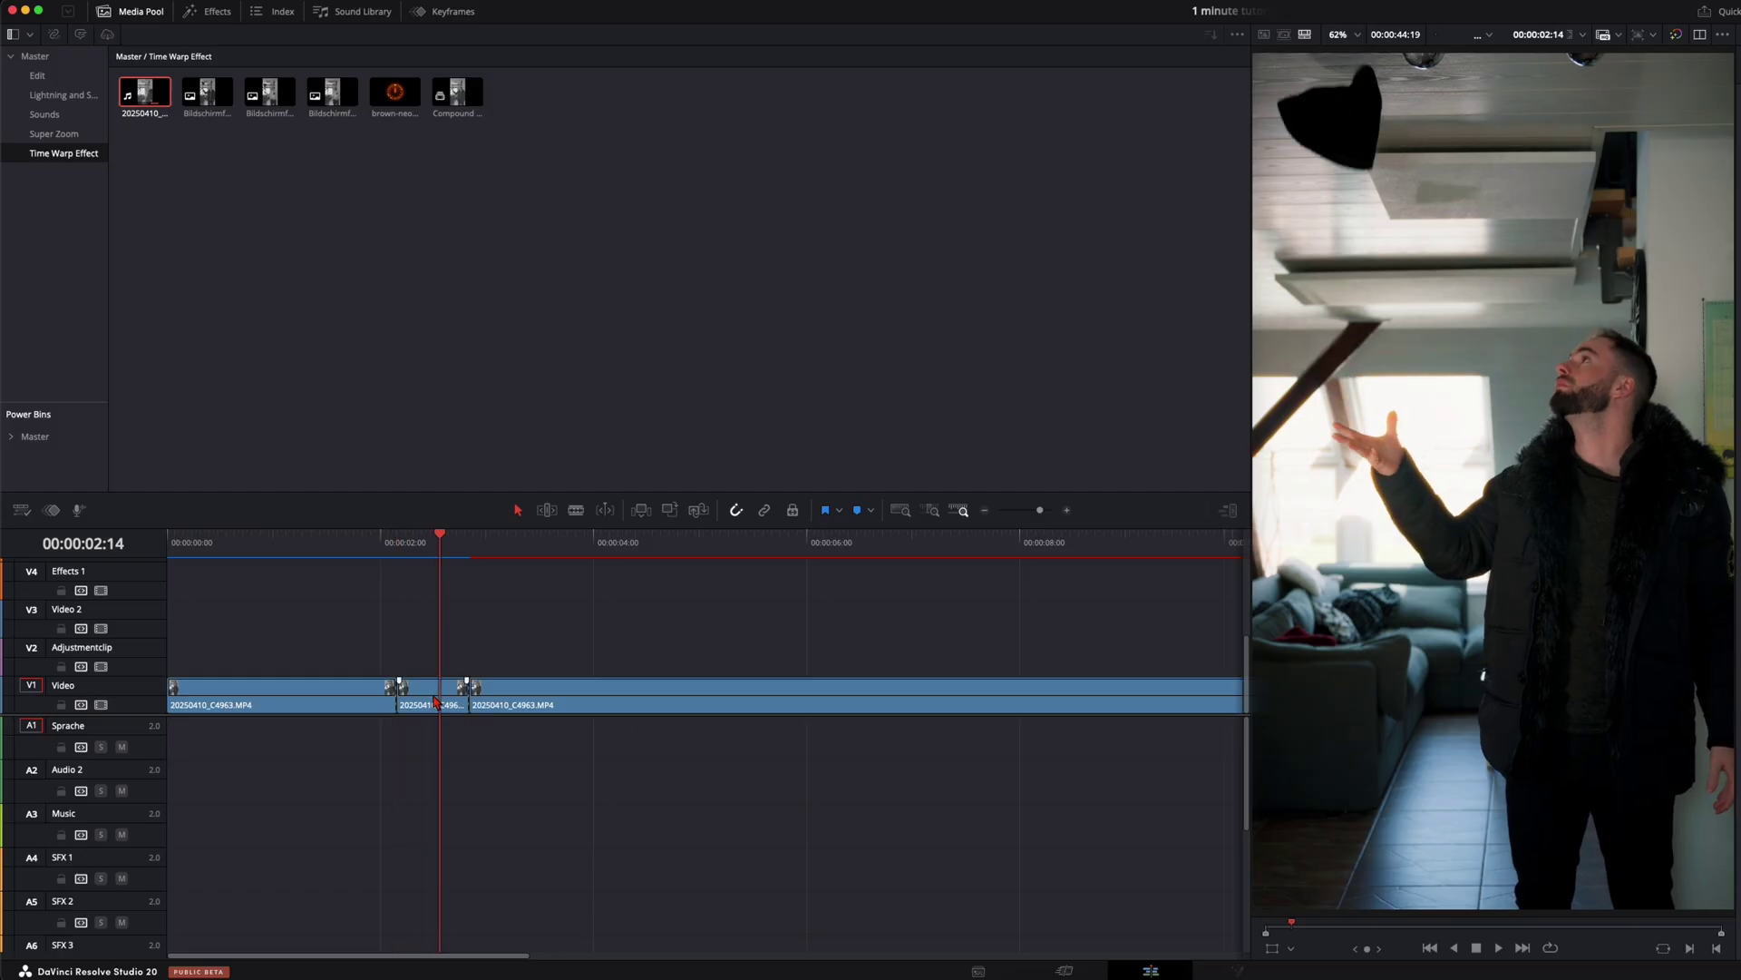
{"action": "left_click_drag", "start_coordinate": [426, 697], "coordinate": [201, 659]}
{"action": "key", "text": "d"}
{"action": "left_click", "coordinate": [338, 642]}
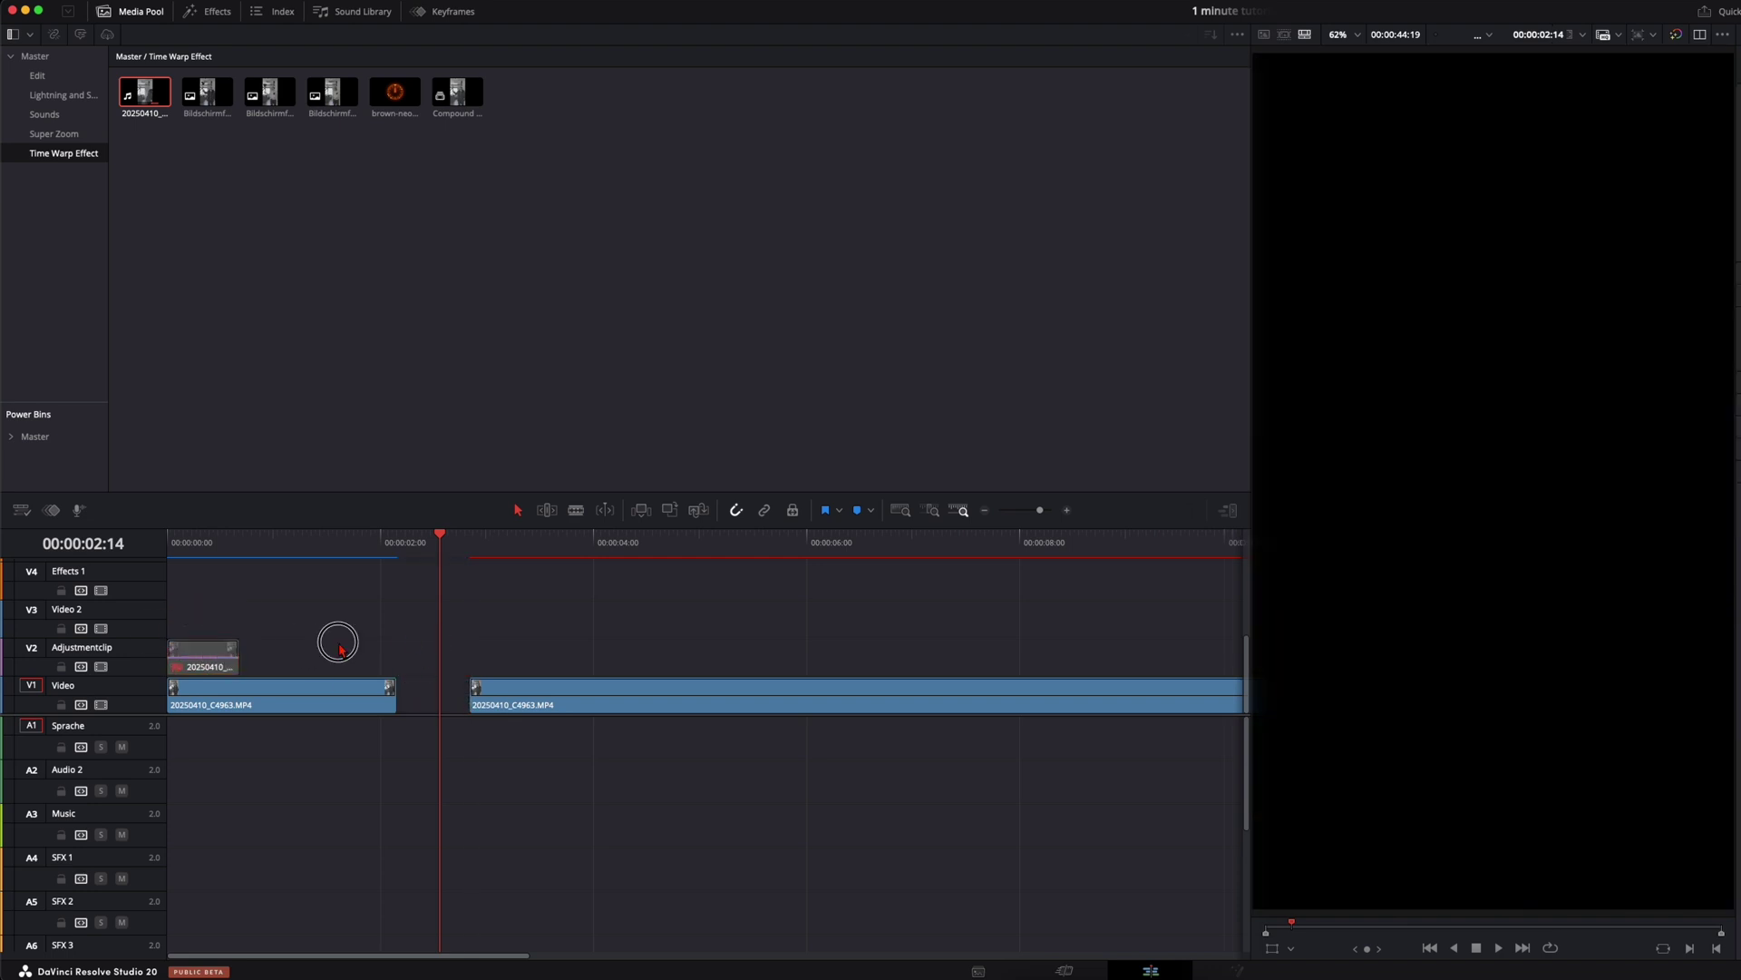
Step: Close the gap after the first V1 clip and trim the long clip's start to a raised-arm pose matching the throw
{"action": "left_click", "coordinate": [529, 700]}
{"action": "left_click_drag", "start_coordinate": [528, 700], "coordinate": [456, 700]}
{"action": "left_click", "coordinate": [397, 545]}
{"action": "left_click_drag", "start_coordinate": [399, 554], "coordinate": [868, 538]}
{"action": "left_click", "coordinate": [939, 594]}
{"action": "key", "text": "Up"}
{"action": "key", "text": "Left"}
{"action": "key", "text": "Left"}
{"action": "key", "text": "Left"}
{"action": "key", "text": "Right"}
{"action": "key", "text": "Right"}
{"action": "key", "text": "Right"}
{"action": "key", "text": "Right"}
{"action": "key", "text": "Right"}
Step: Play repeatedly across the cut at 00:00:02:04 to examine how well the arm movement matches
{"action": "left_click", "coordinate": [370, 546]}
{"action": "key", "text": "space"}
{"action": "key", "text": "space"}
{"action": "key", "text": "Up"}
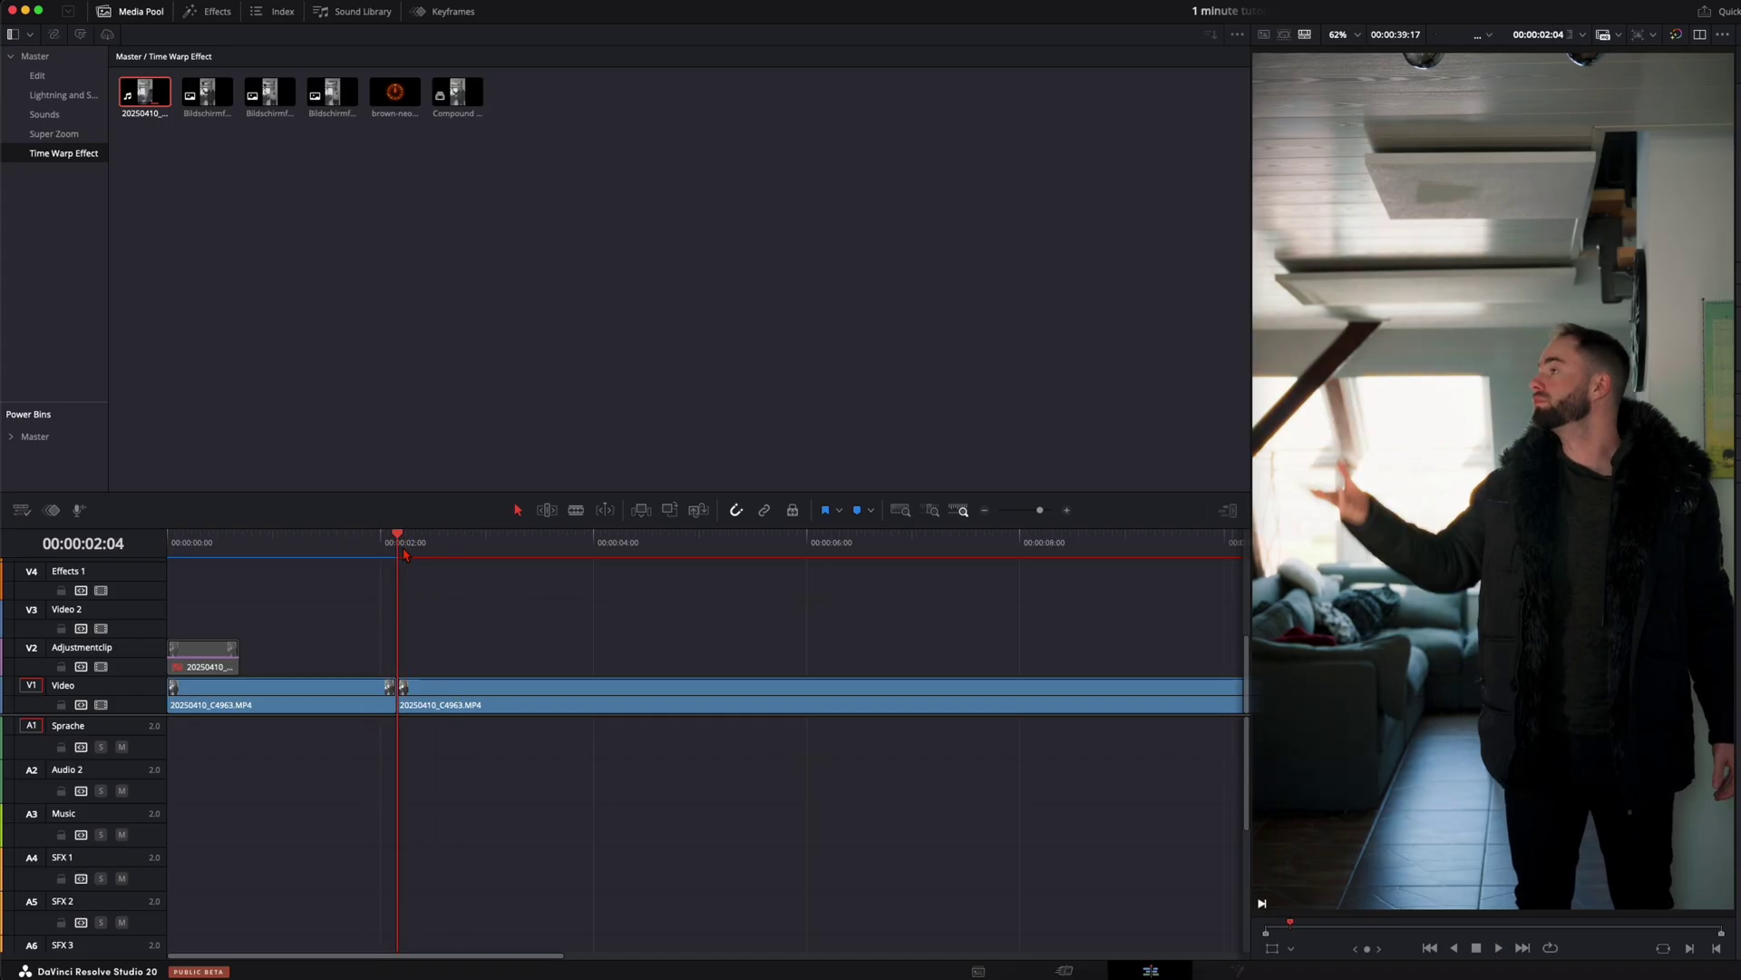
{"action": "left_click", "coordinate": [366, 550]}
{"action": "key", "text": "space"}
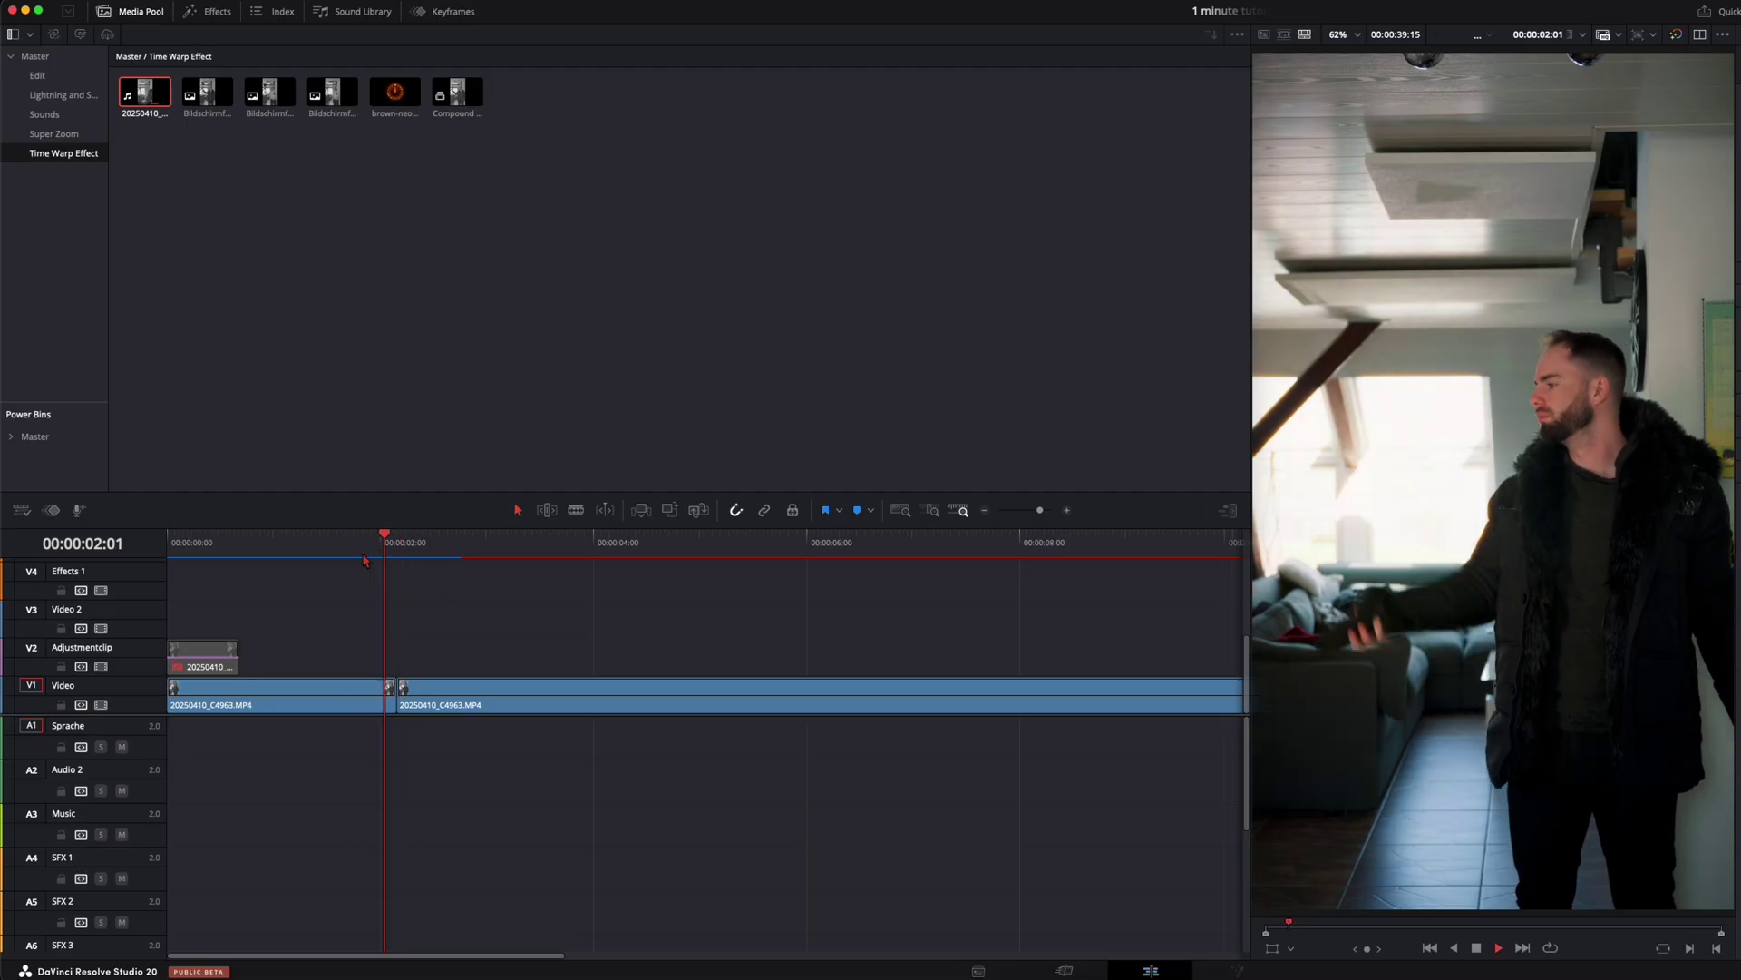
{"action": "key", "text": "space"}
{"action": "left_click", "coordinate": [367, 550]}
{"action": "key", "text": "space"}
{"action": "key", "text": "space"}
{"action": "left_click", "coordinate": [329, 543]}
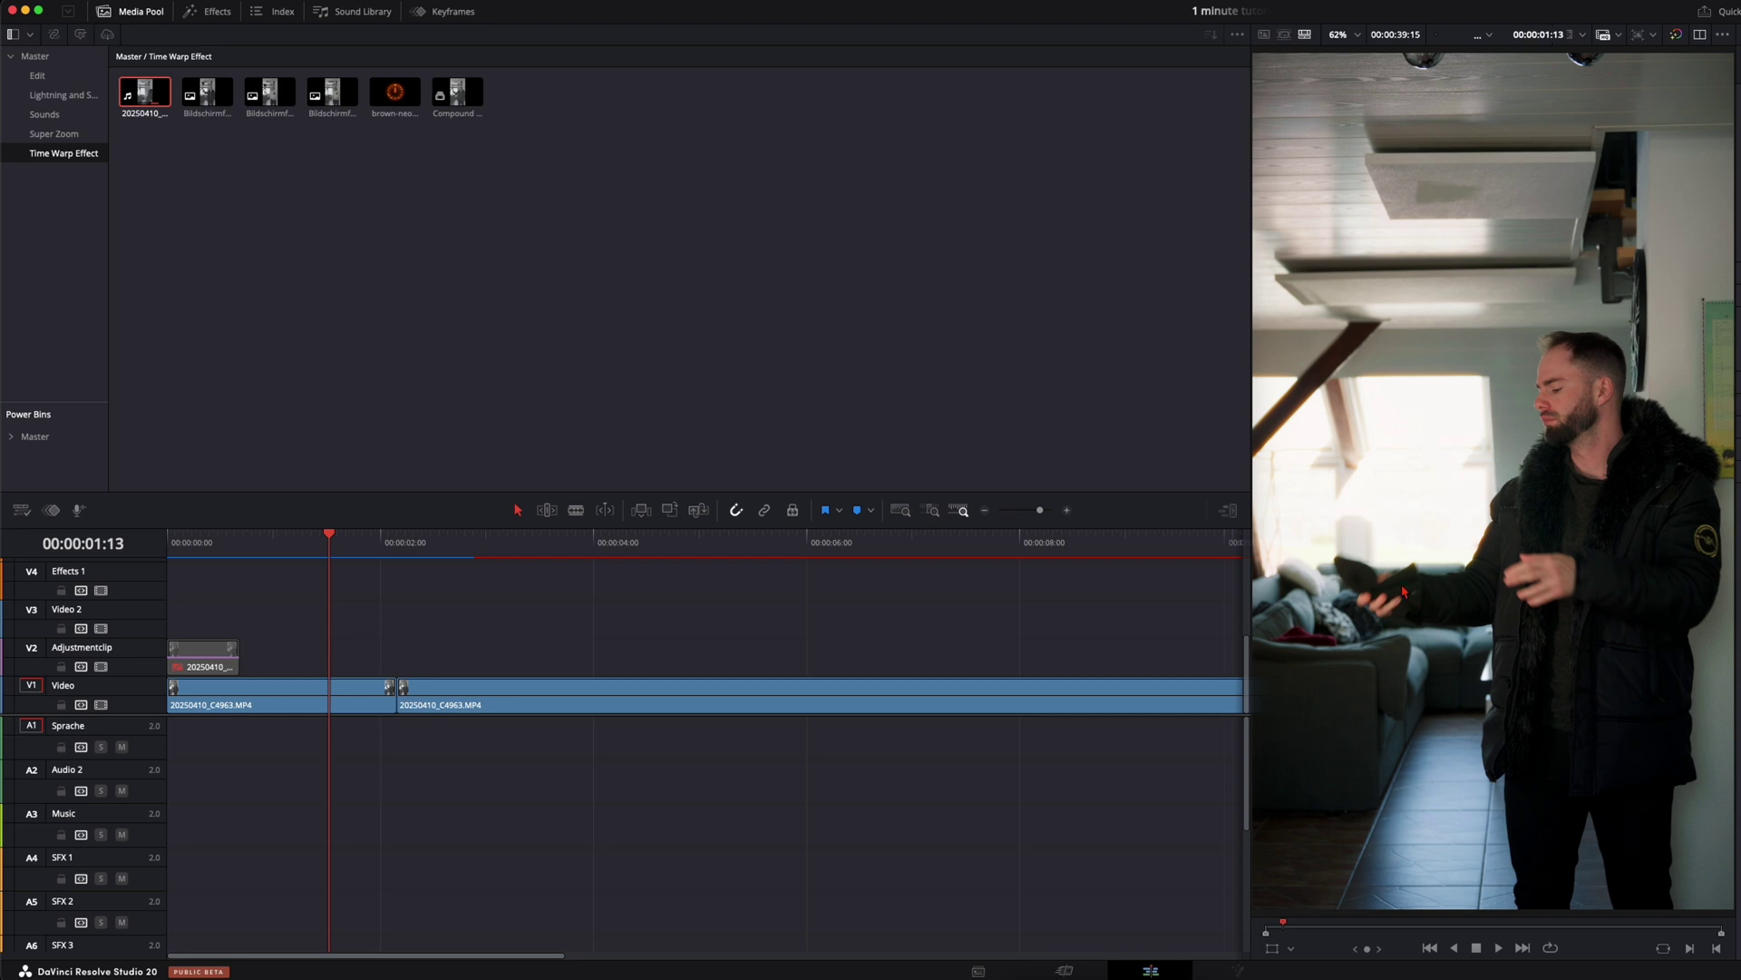
{"action": "key", "text": "space"}
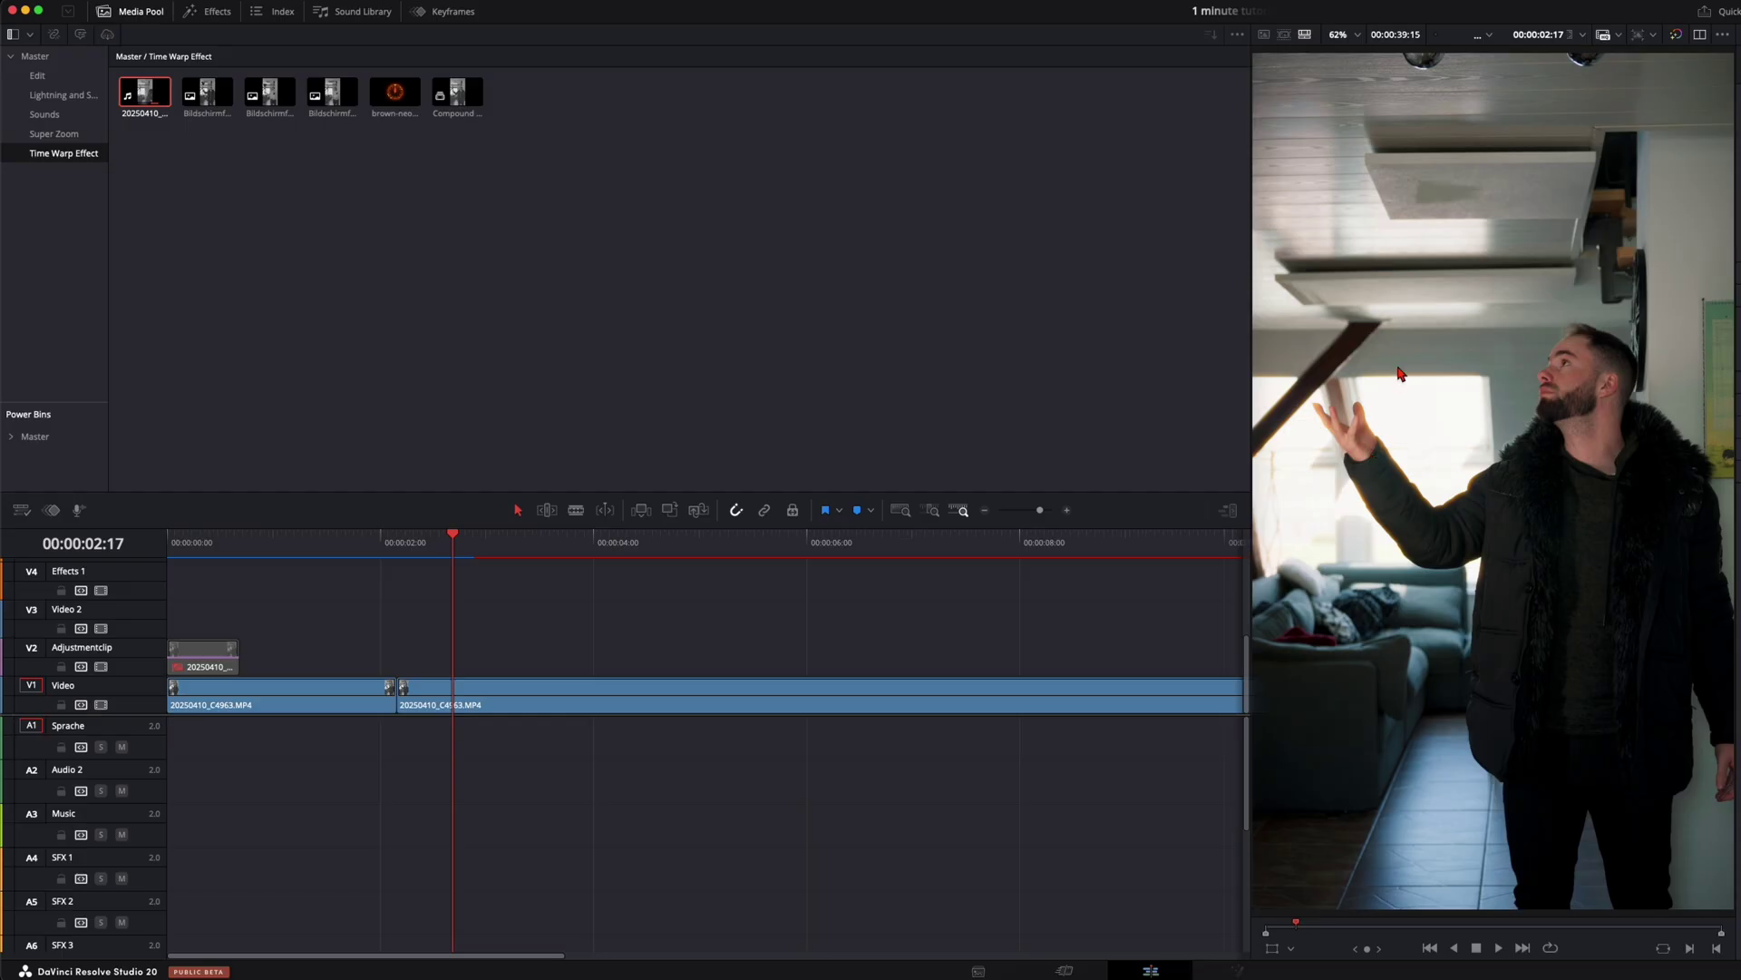
Step: Split the second V1 clip at 00:00:21:08, where the man in the T-shirt raises his empty hand
{"action": "key", "text": "space"}
{"action": "scroll", "coordinate": [607, 622], "scroll_direction": "down", "scroll_amount": 3}
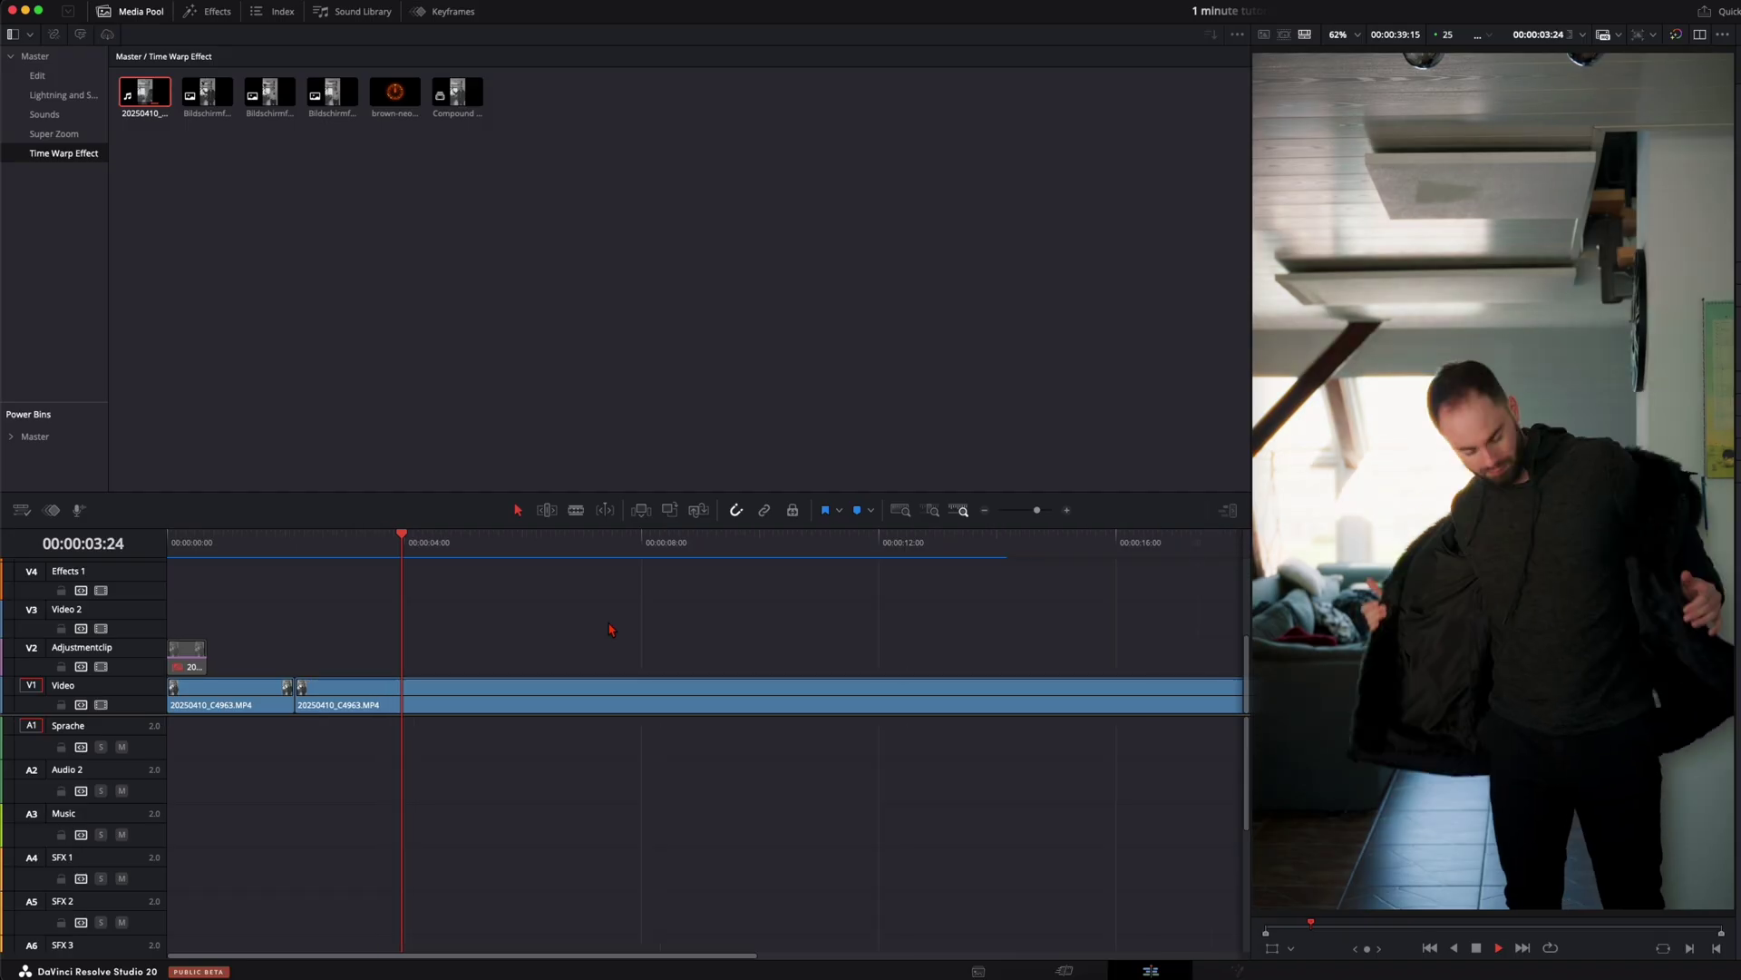
{"action": "scroll", "coordinate": [610, 624], "scroll_direction": "down", "scroll_amount": 5}
{"action": "left_click", "coordinate": [293, 541]}
{"action": "left_click_drag", "start_coordinate": [292, 541], "coordinate": [585, 561]}
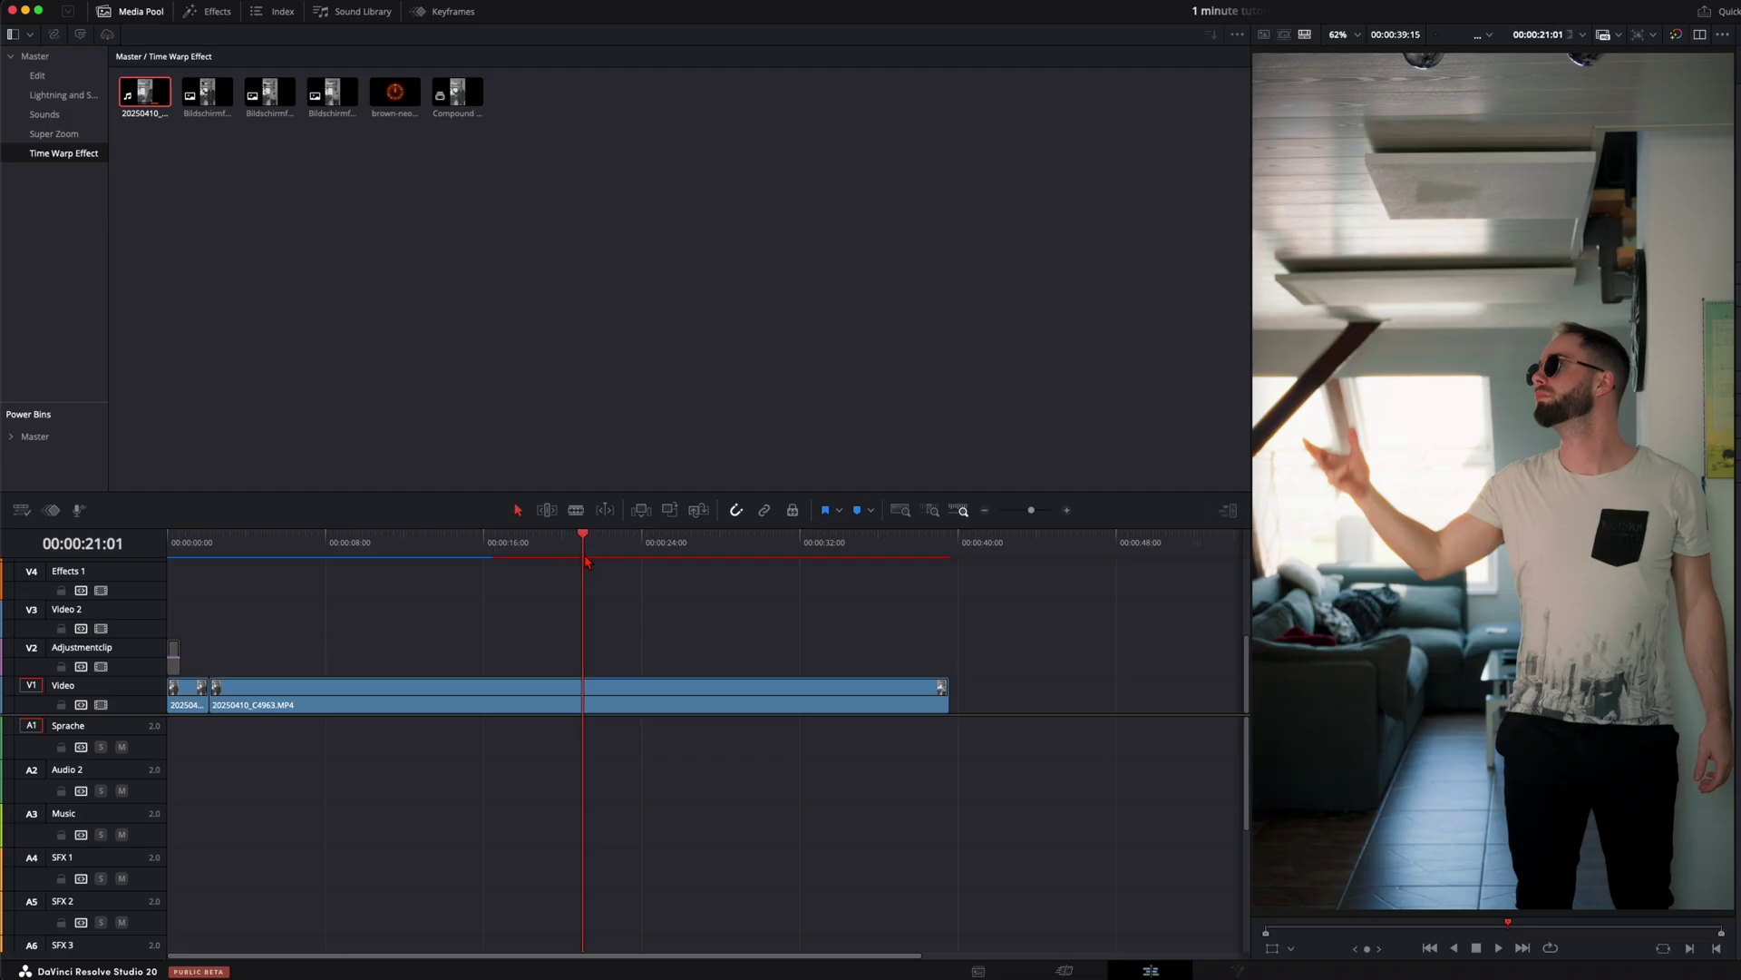
{"action": "key", "text": "Right"}
{"action": "key", "text": "Right"}
{"action": "key", "text": "Right"}
{"action": "key", "text": "Right"}
{"action": "key", "text": "Right"}
{"action": "key", "text": "Right"}
{"action": "key", "text": "Right"}
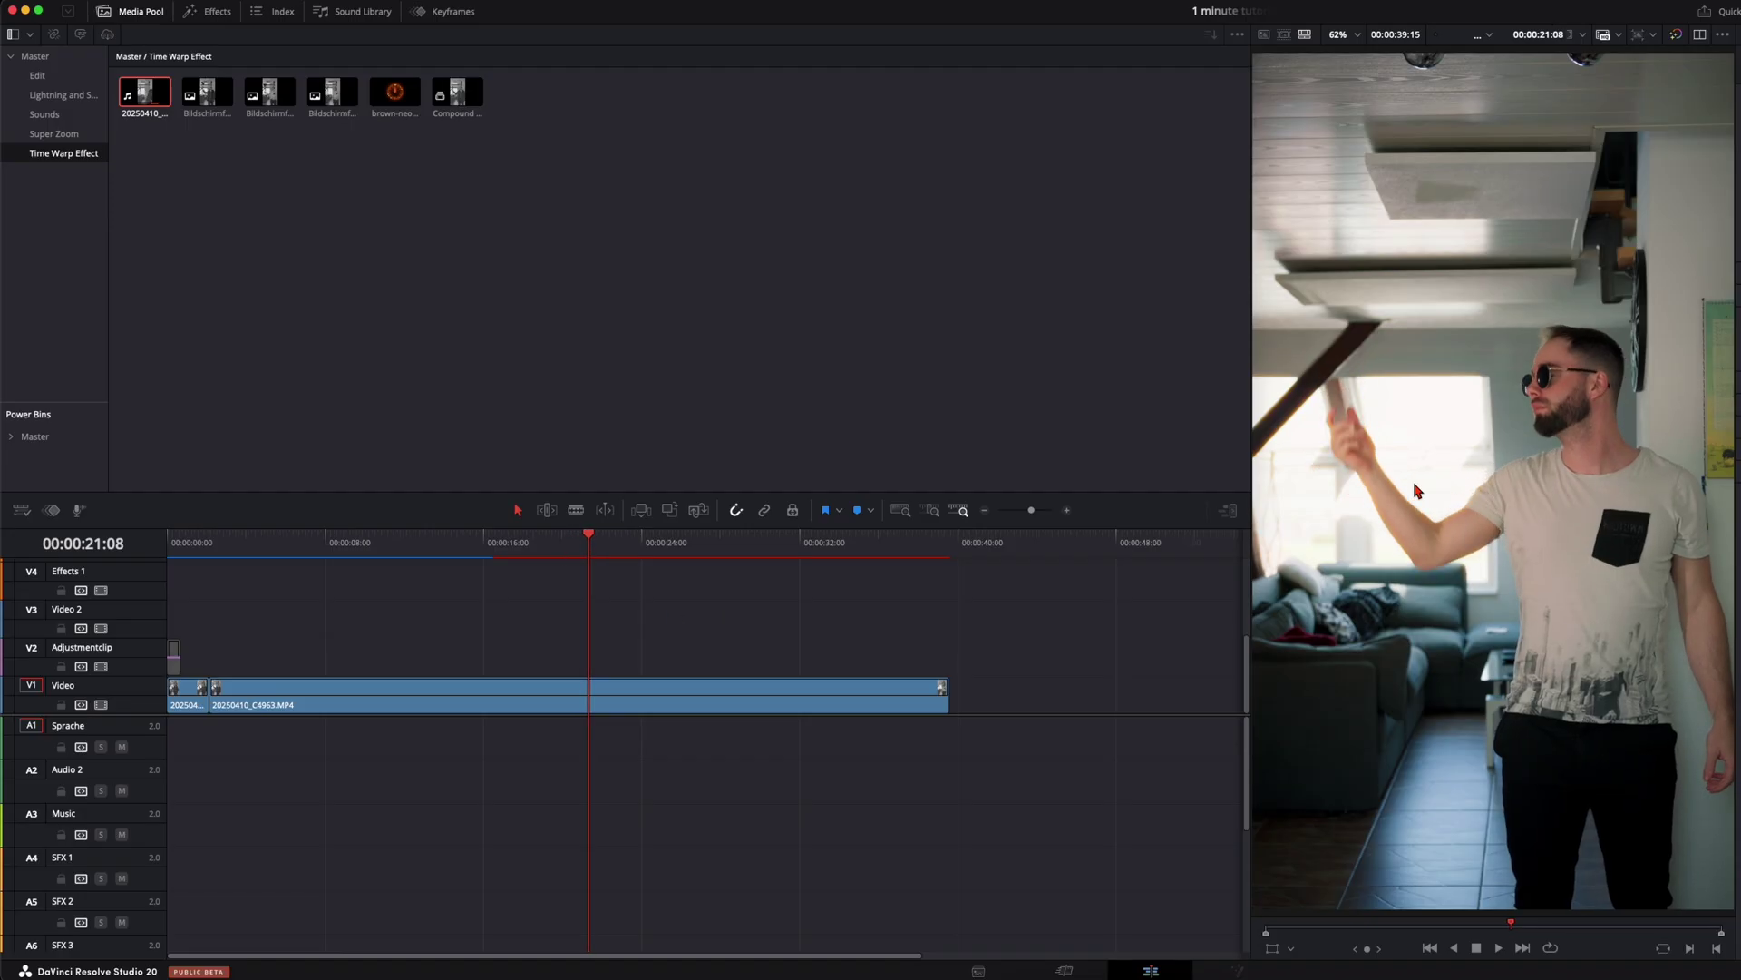
{"action": "key", "text": "super+b"}
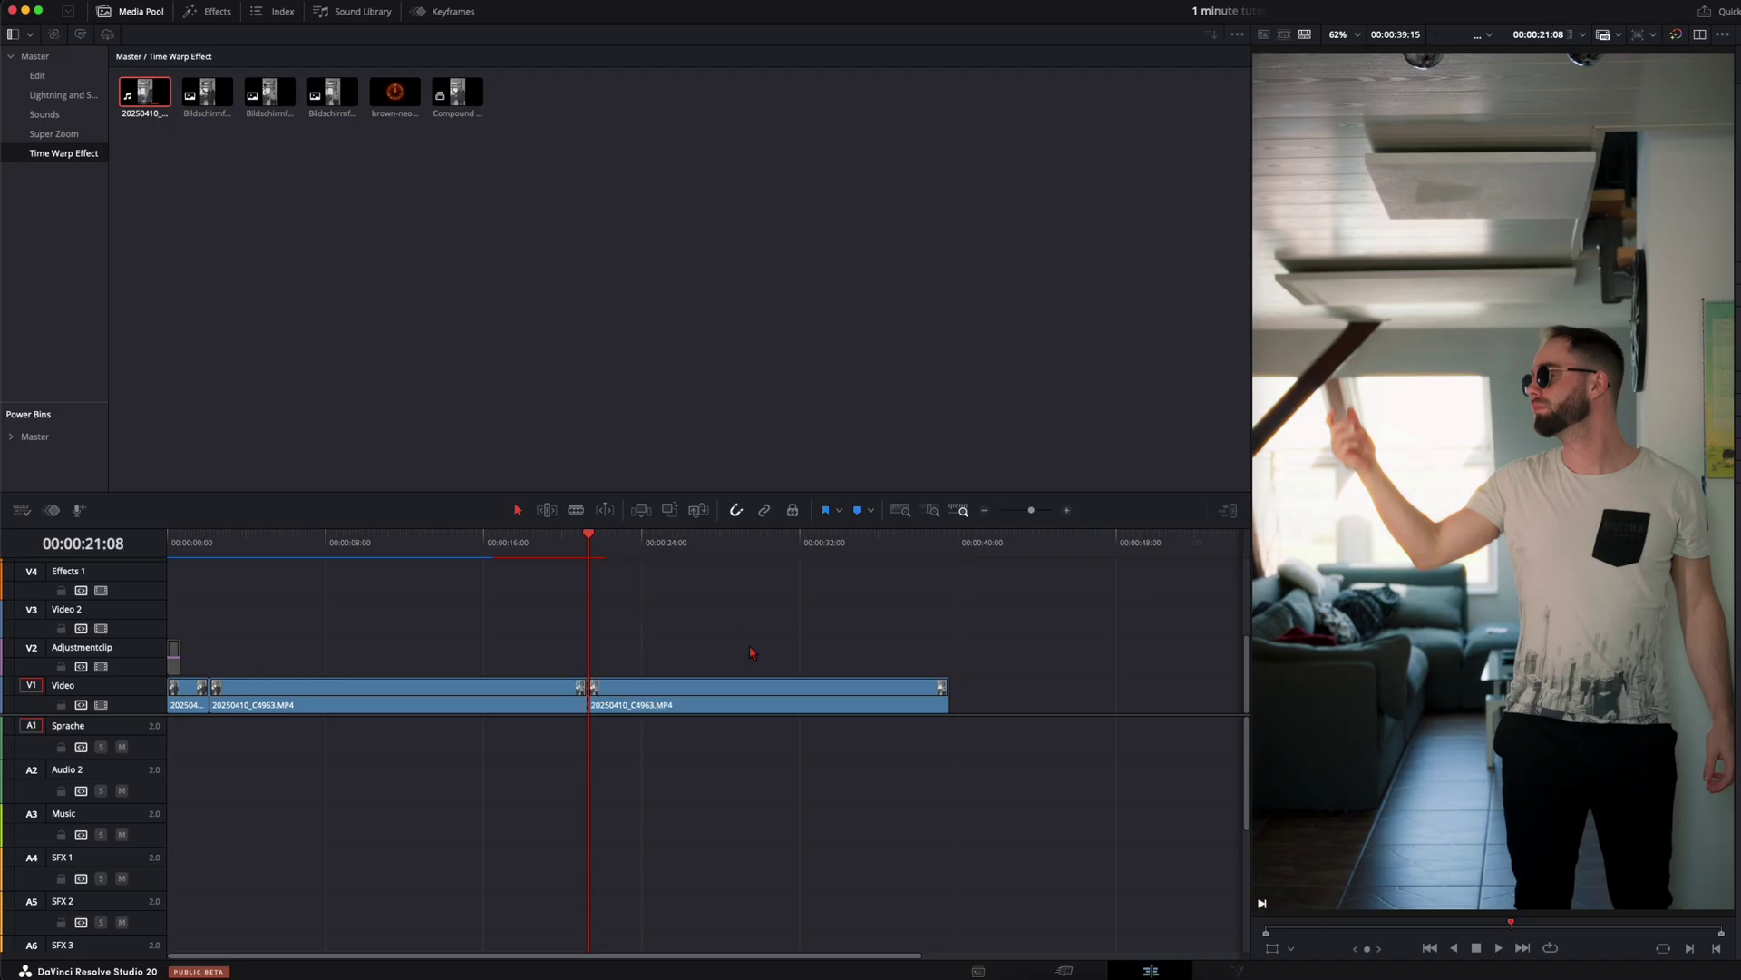
Step: Ripple-trim the start of the last V1 clip to the frame at 00:00:34:16, where he catches the cap
{"action": "left_click_drag", "start_coordinate": [590, 544], "coordinate": [852, 553]}
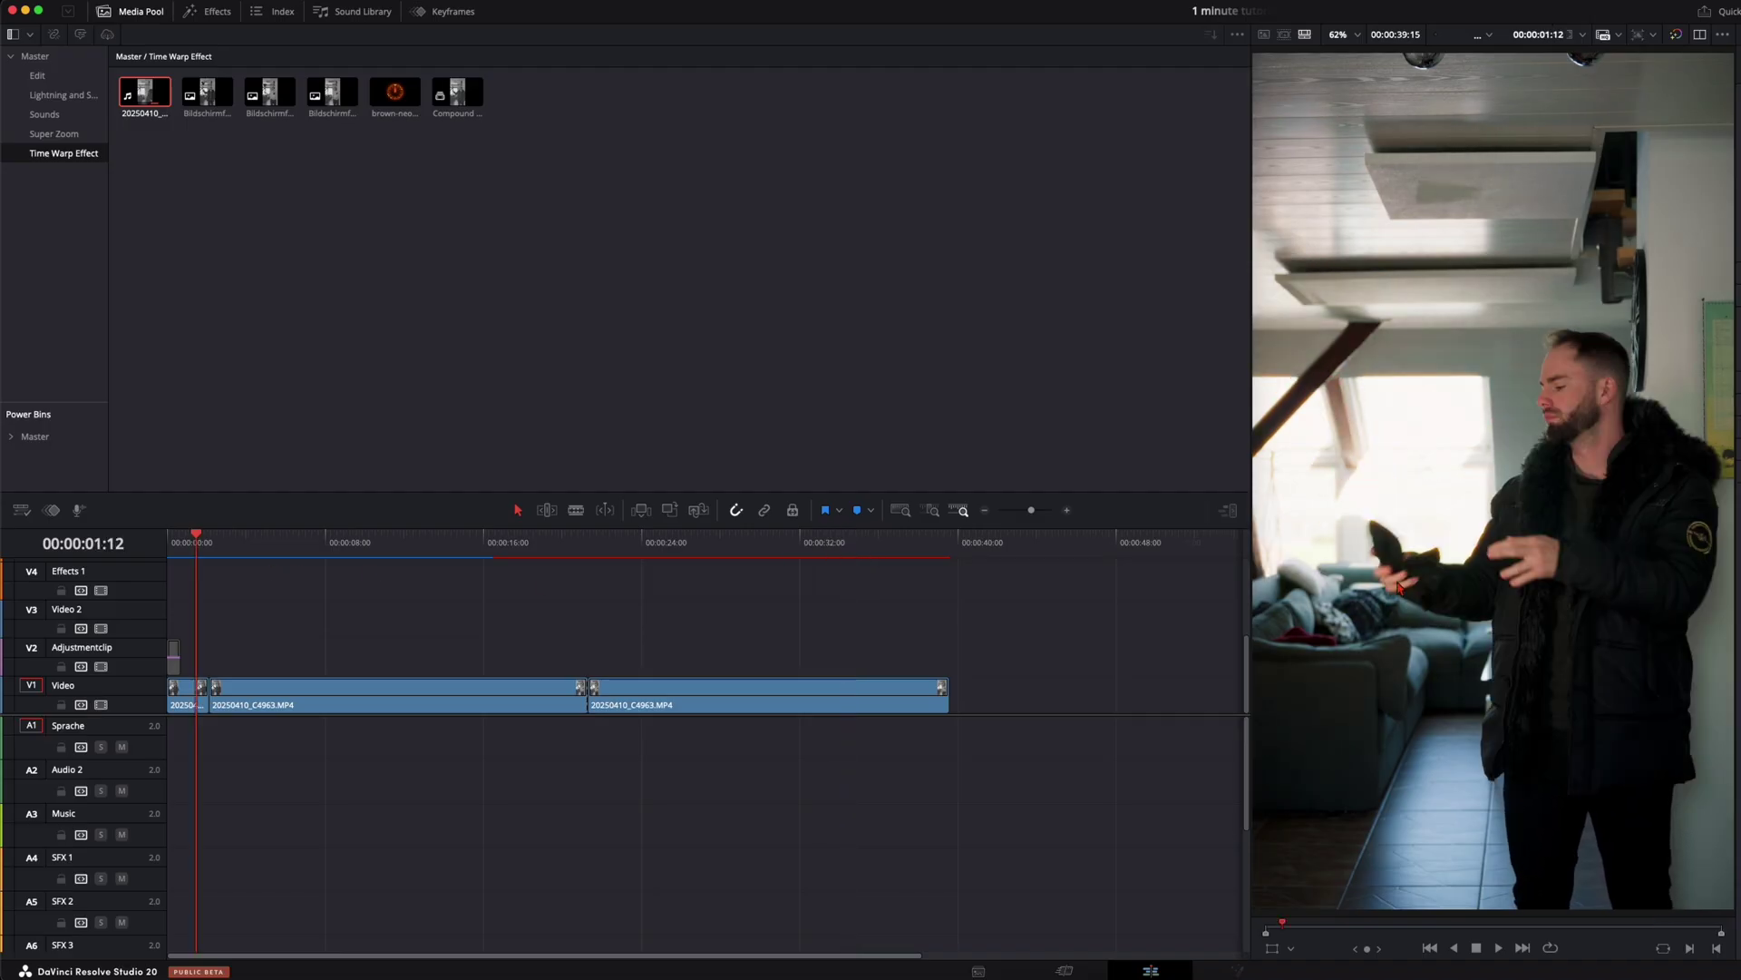
{"action": "mouse_move", "coordinate": [816, 544]}
{"action": "left_mouse_down"}
{"action": "mouse_move", "coordinate": [913, 544]}
{"action": "mouse_move", "coordinate": [845, 544]}
{"action": "left_mouse_up"}
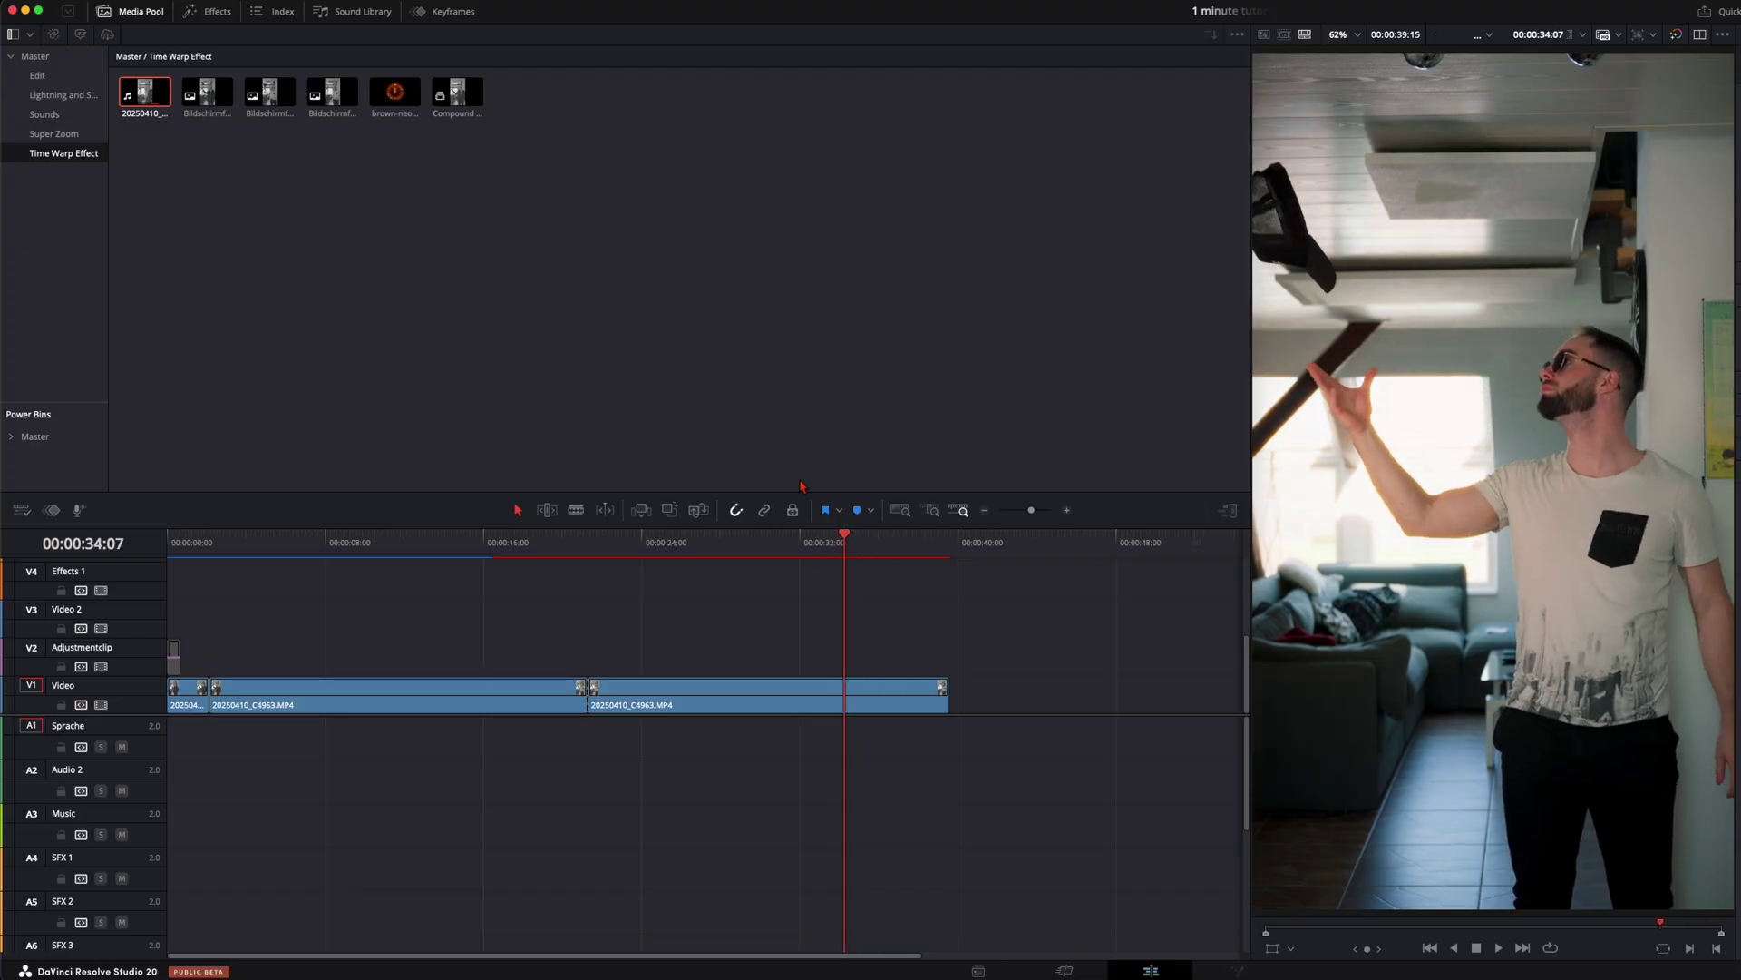
{"action": "key", "text": "Right"}
{"action": "key", "text": "Right"}
{"action": "key", "text": "Right"}
{"action": "key", "text": "Right"}
{"action": "key", "text": "Right"}
{"action": "key", "text": "Right"}
{"action": "key", "text": "Right"}
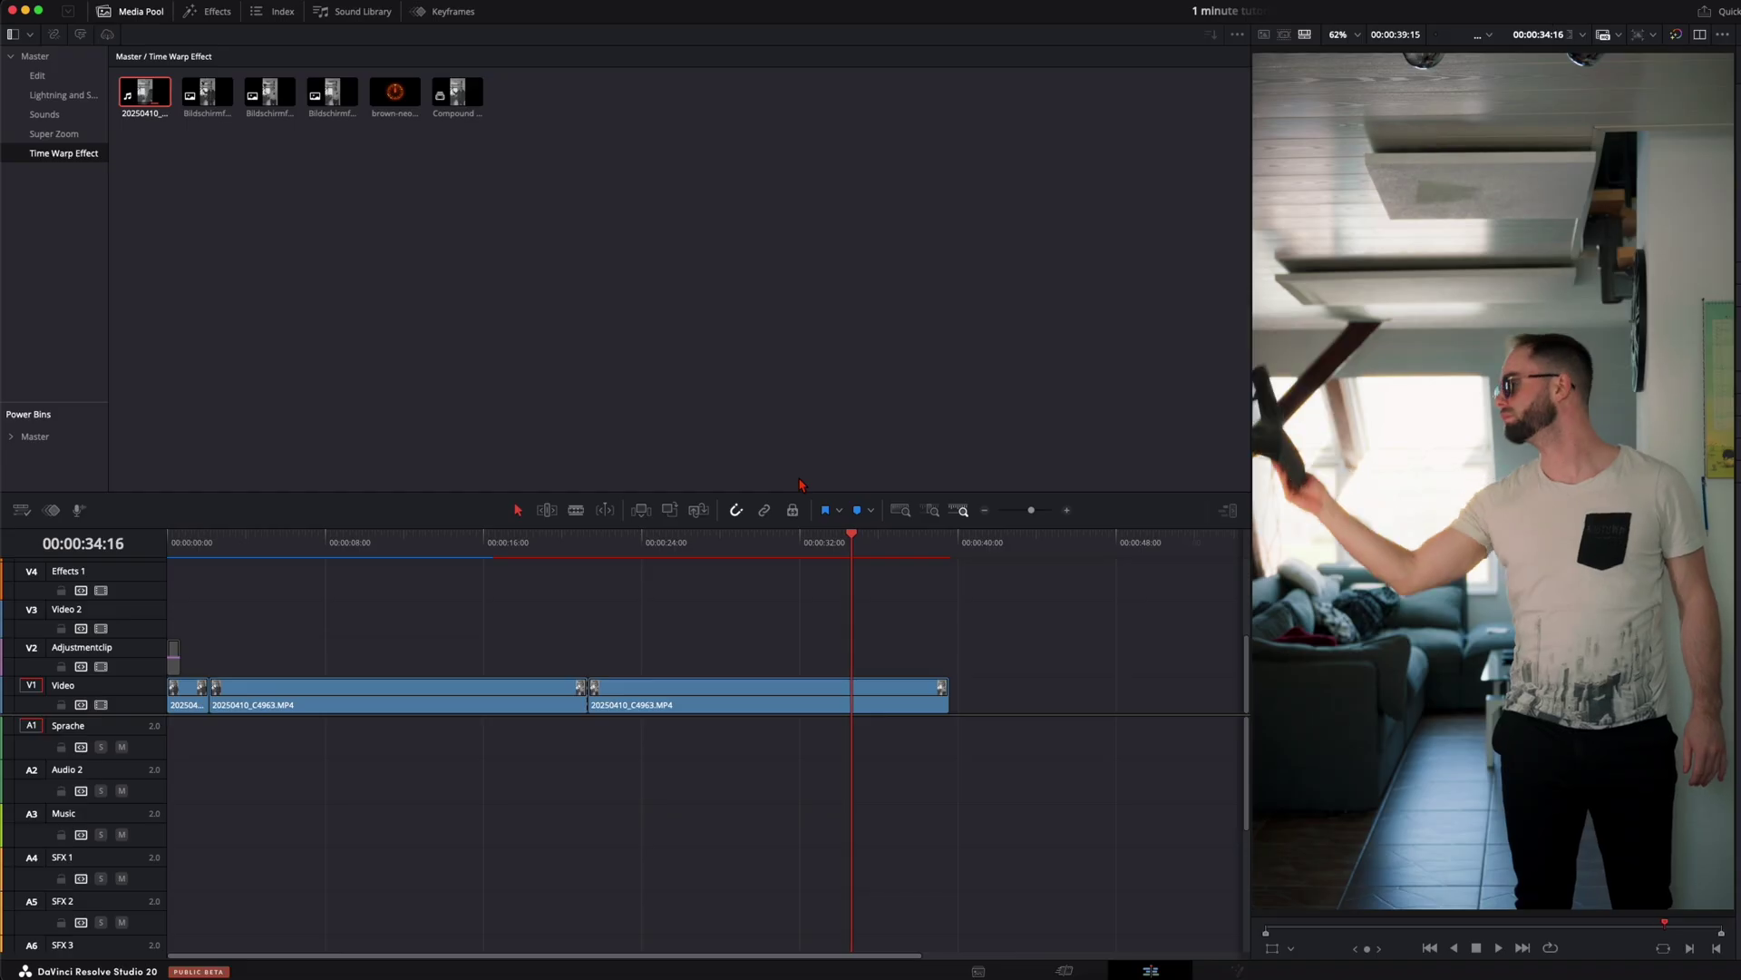
{"action": "key", "text": "shift+super+bracketleft"}
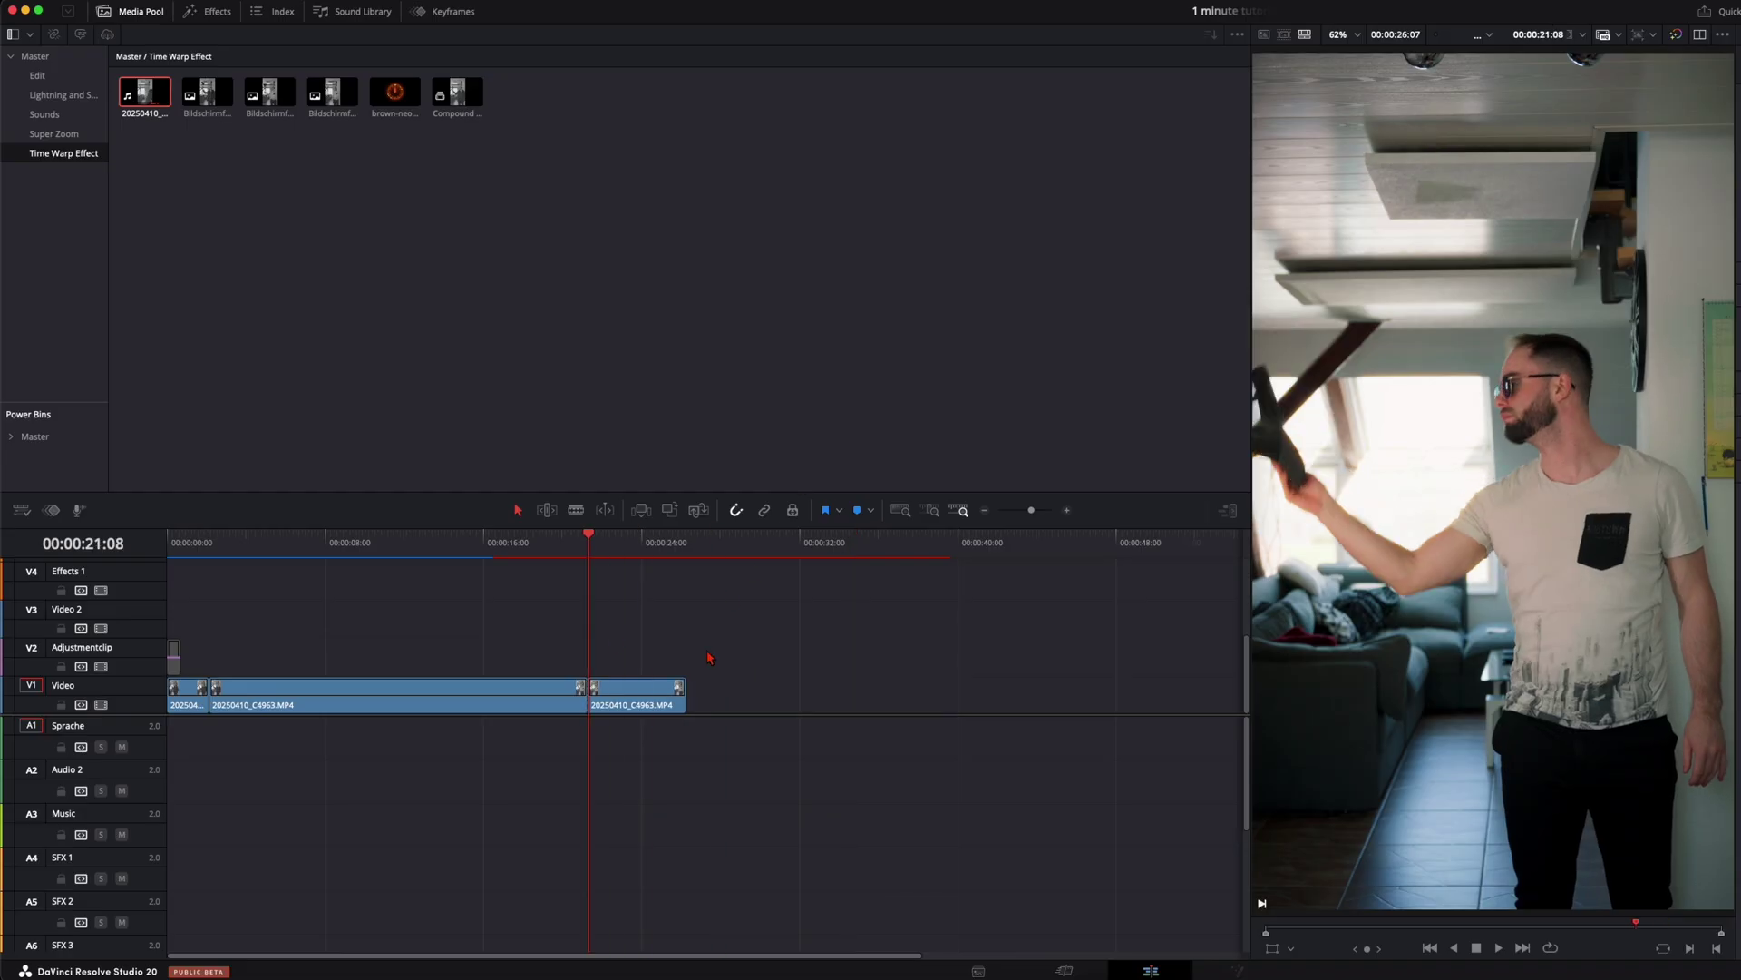
Step: Adjust the cut at 00:00:21:08 by one frame in Trim Edit mode and play the edit from the start
{"action": "scroll", "coordinate": [710, 657], "scroll_direction": "up", "scroll_amount": 5}
{"action": "key", "text": "Left"}
{"action": "key", "text": "Left"}
{"action": "key", "text": "Left"}
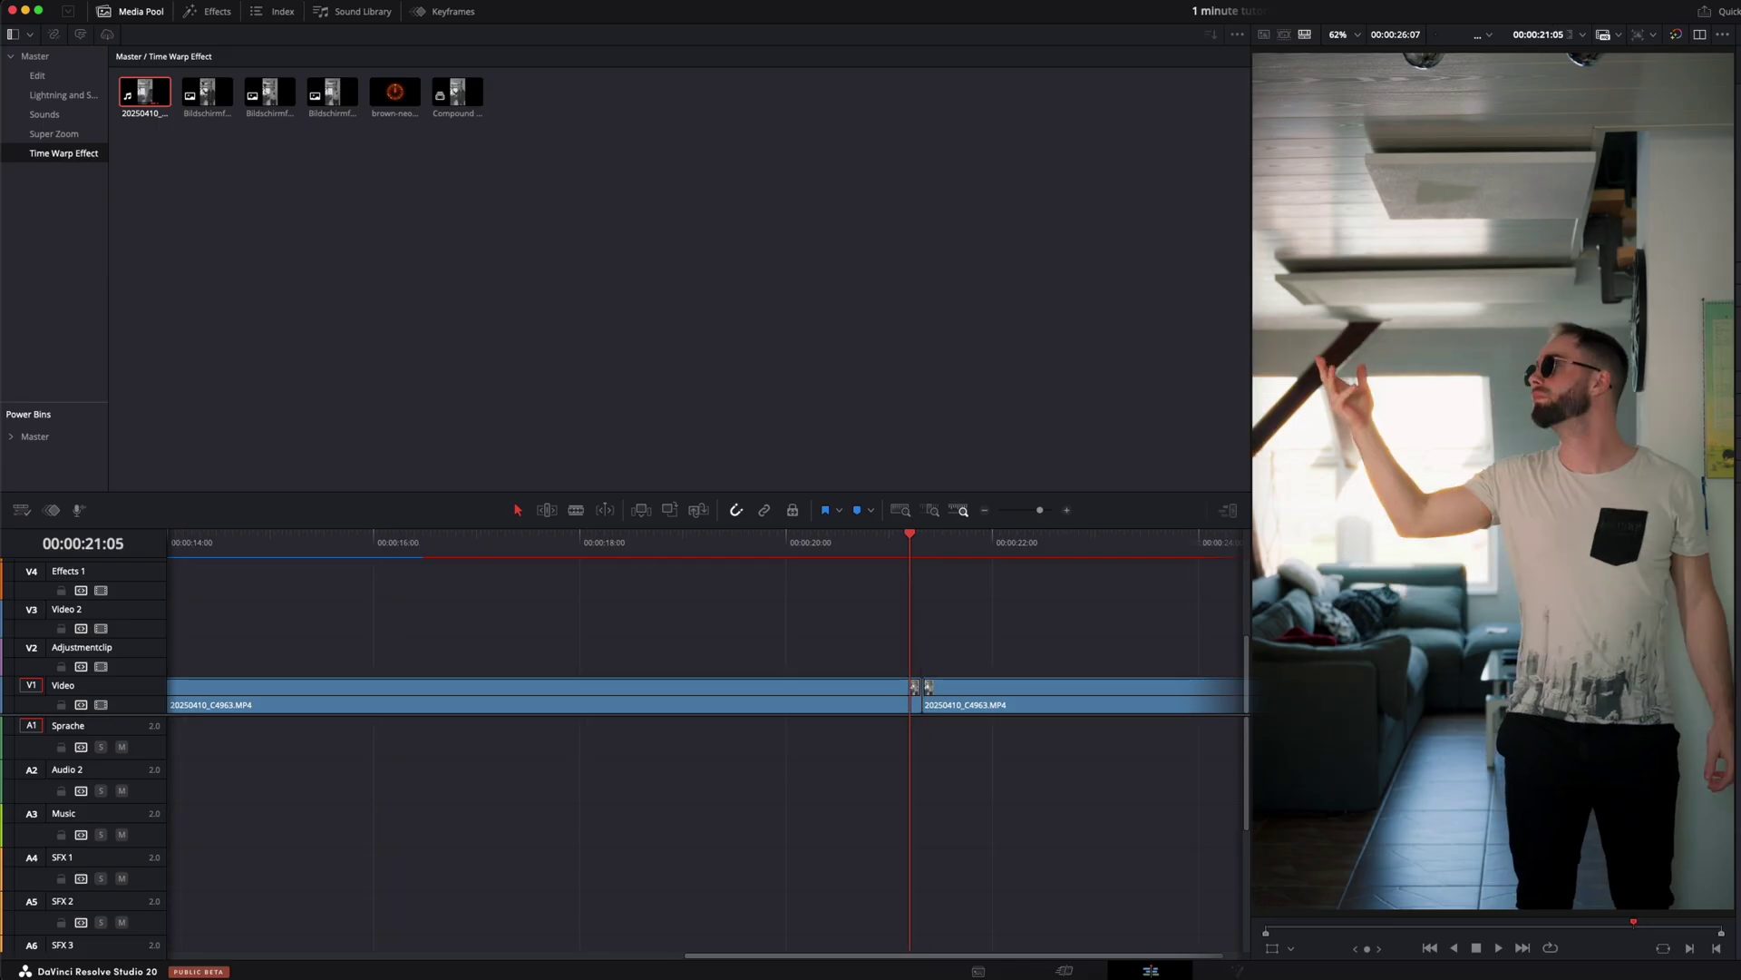
{"action": "left_click", "coordinate": [851, 555]}
{"action": "key", "text": "space"}
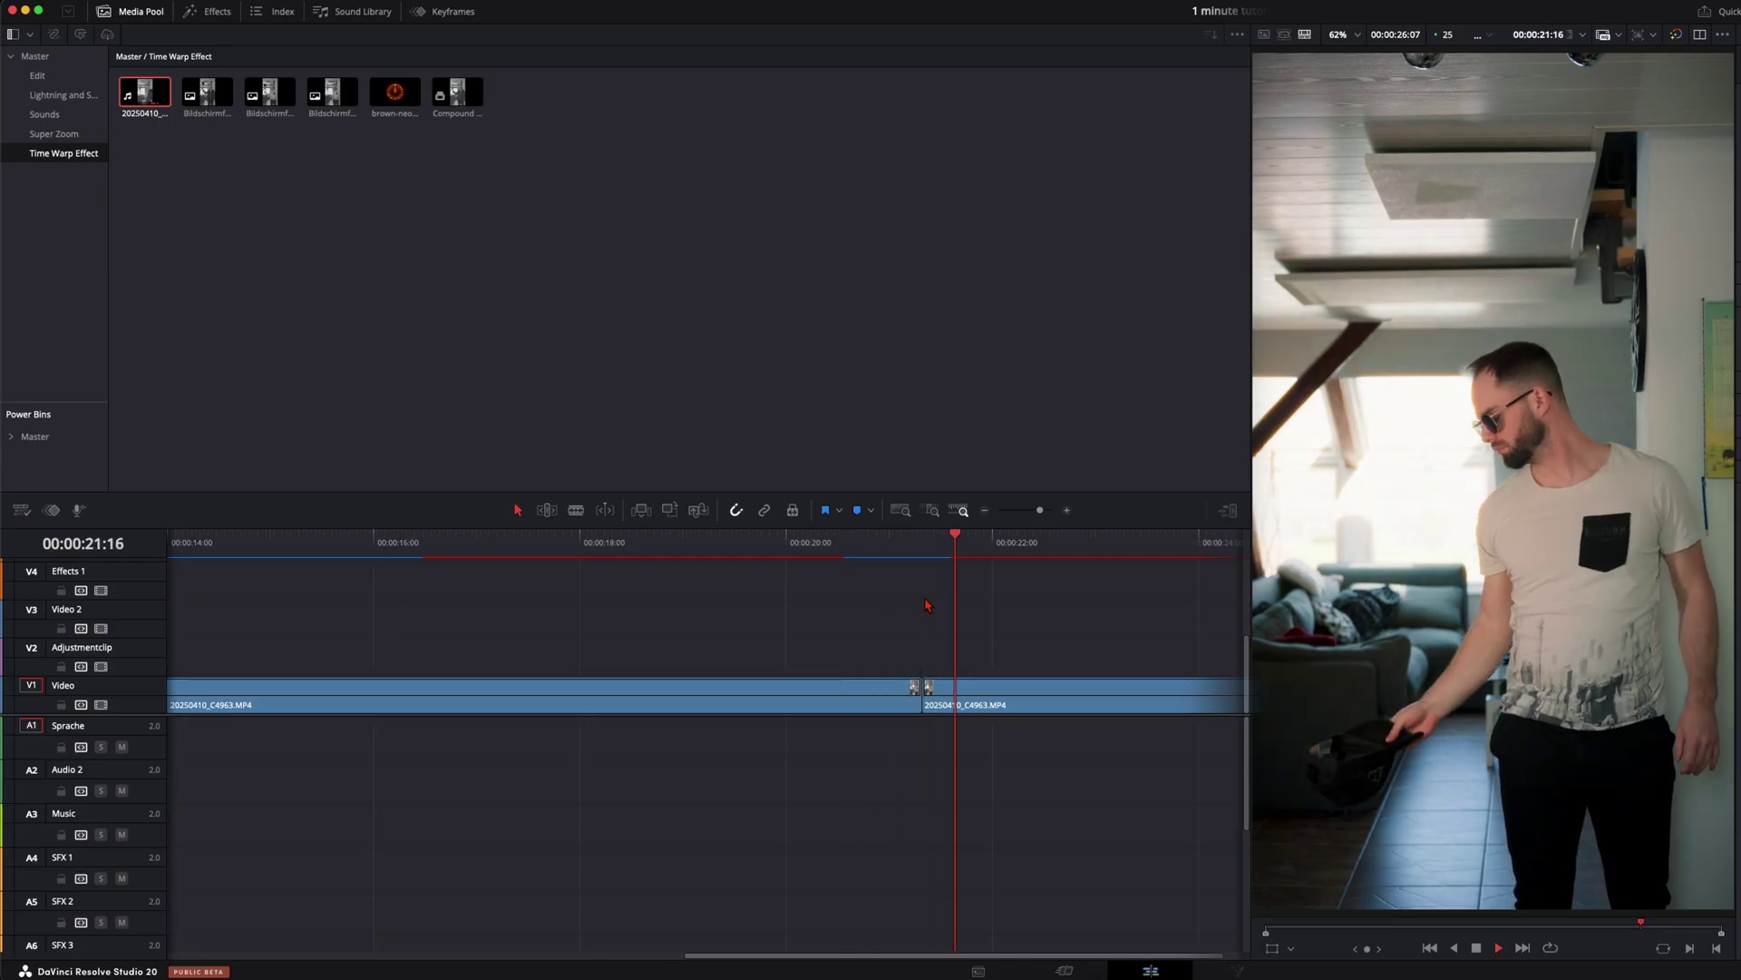
{"action": "left_click", "coordinate": [886, 562]}
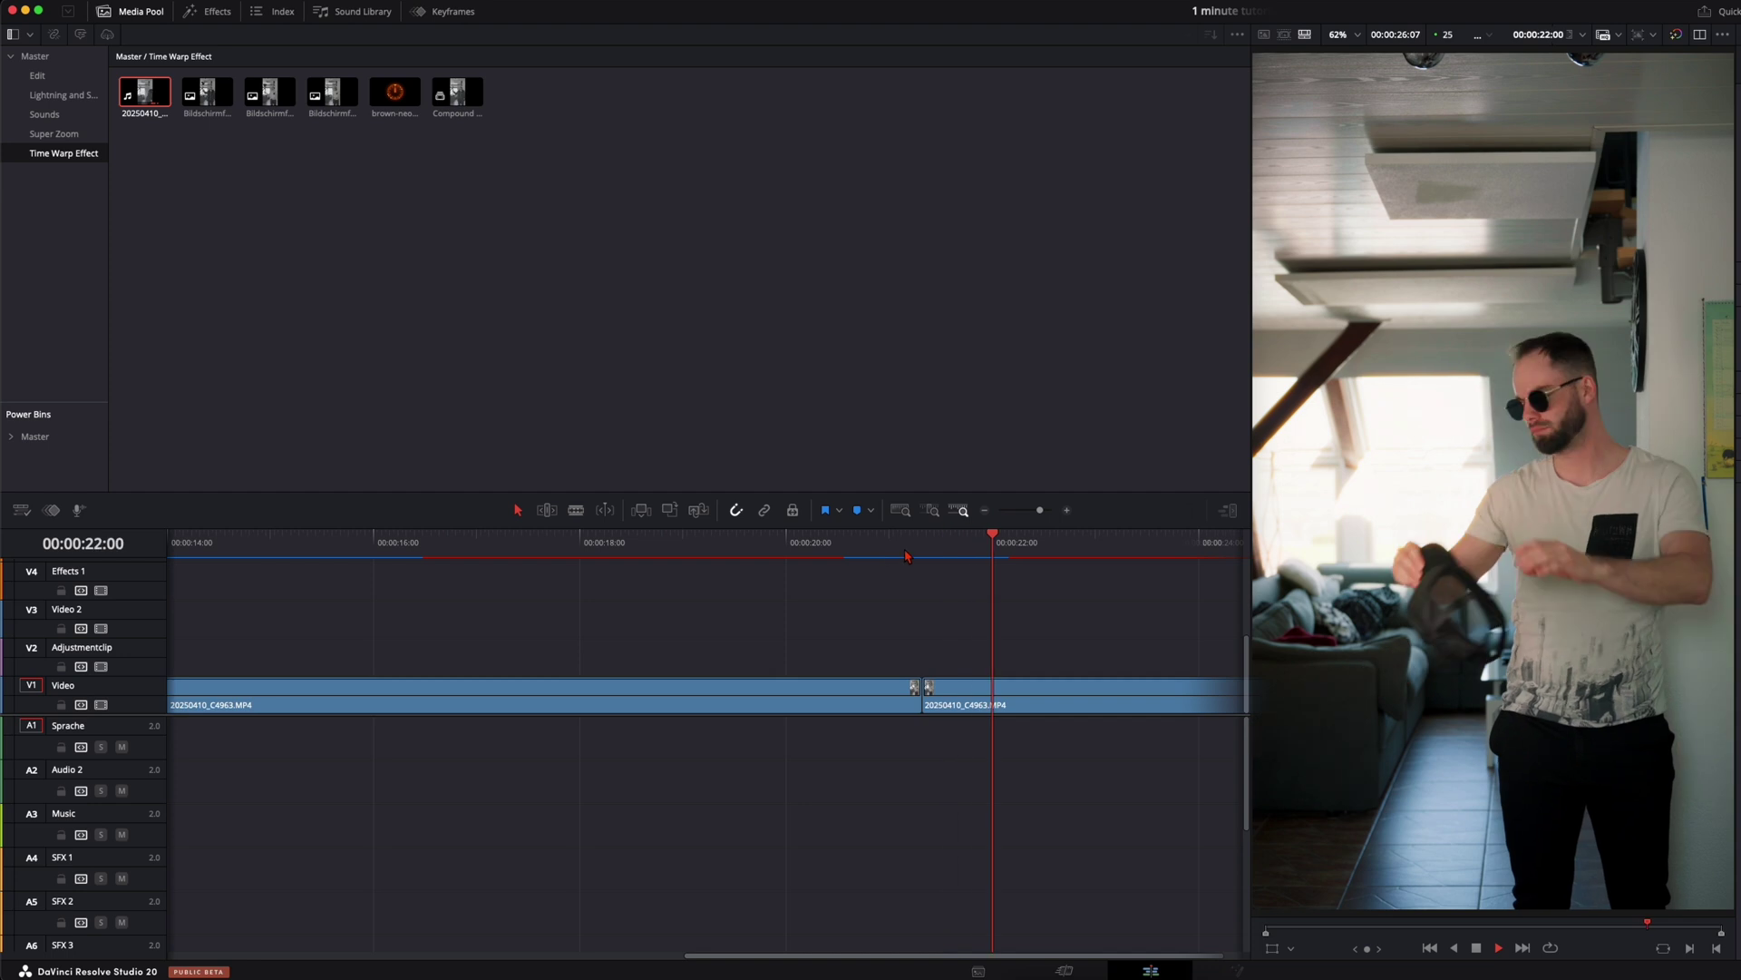
{"action": "left_click", "coordinate": [923, 549]}
{"action": "scroll", "coordinate": [1017, 741], "scroll_direction": "up", "scroll_amount": 5}
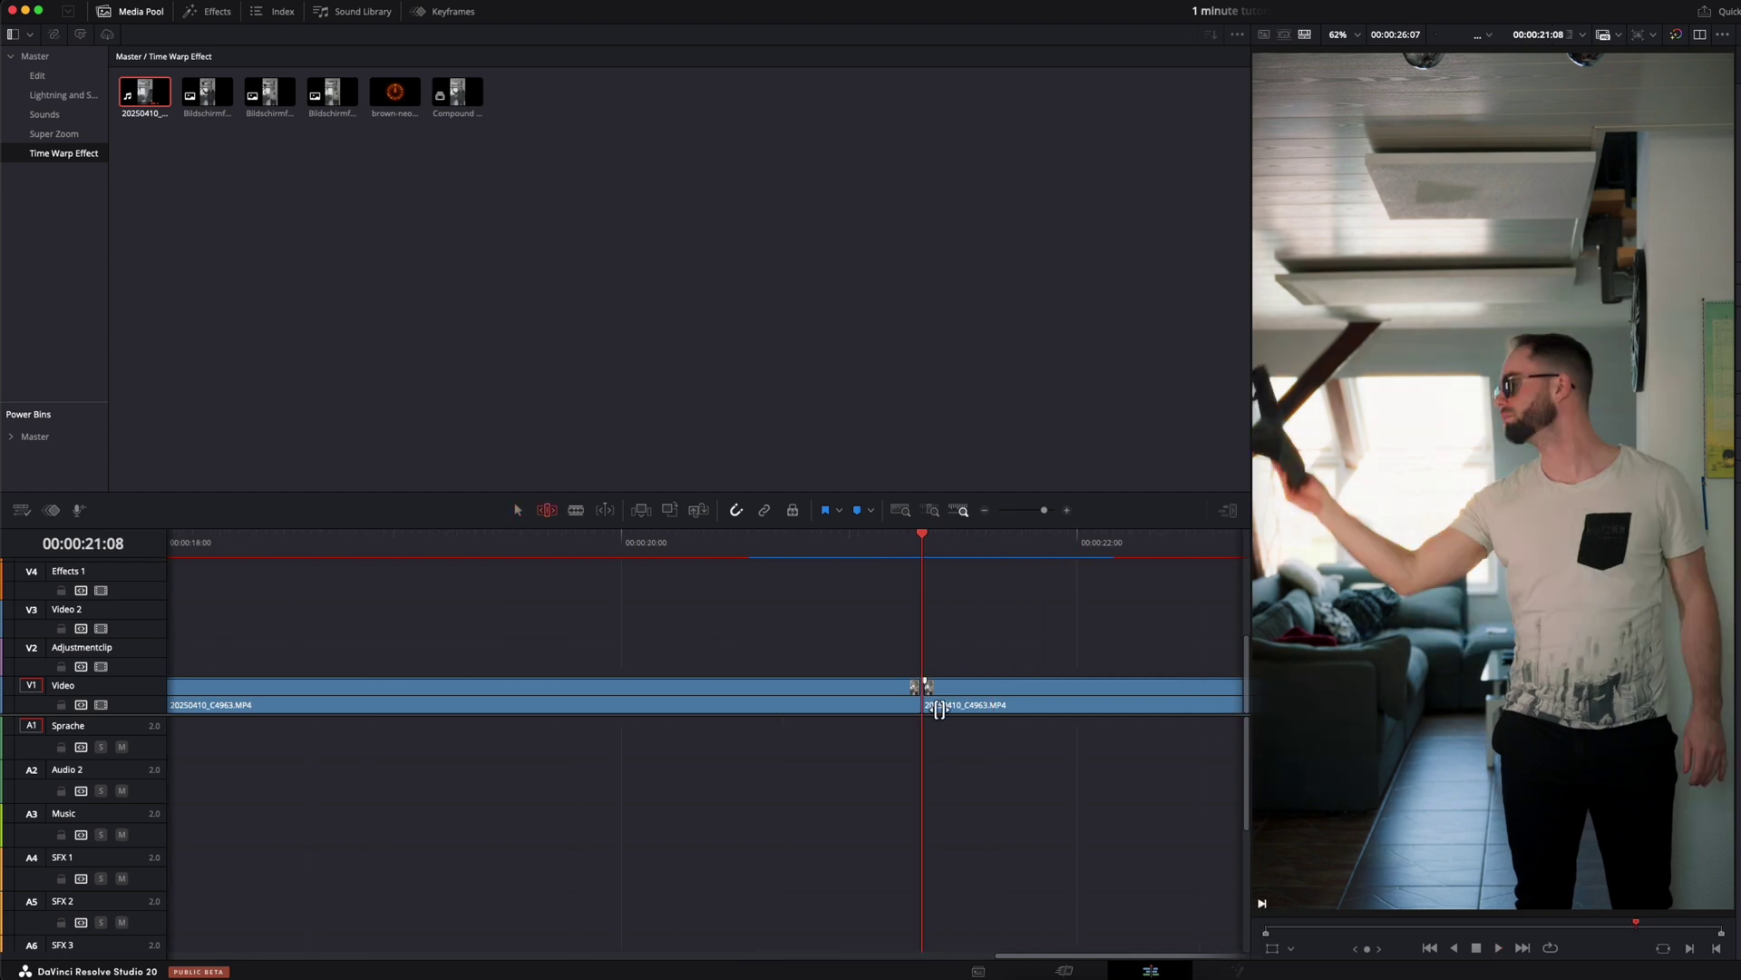
{"action": "left_click_drag", "start_coordinate": [922, 694], "coordinate": [930, 696]}
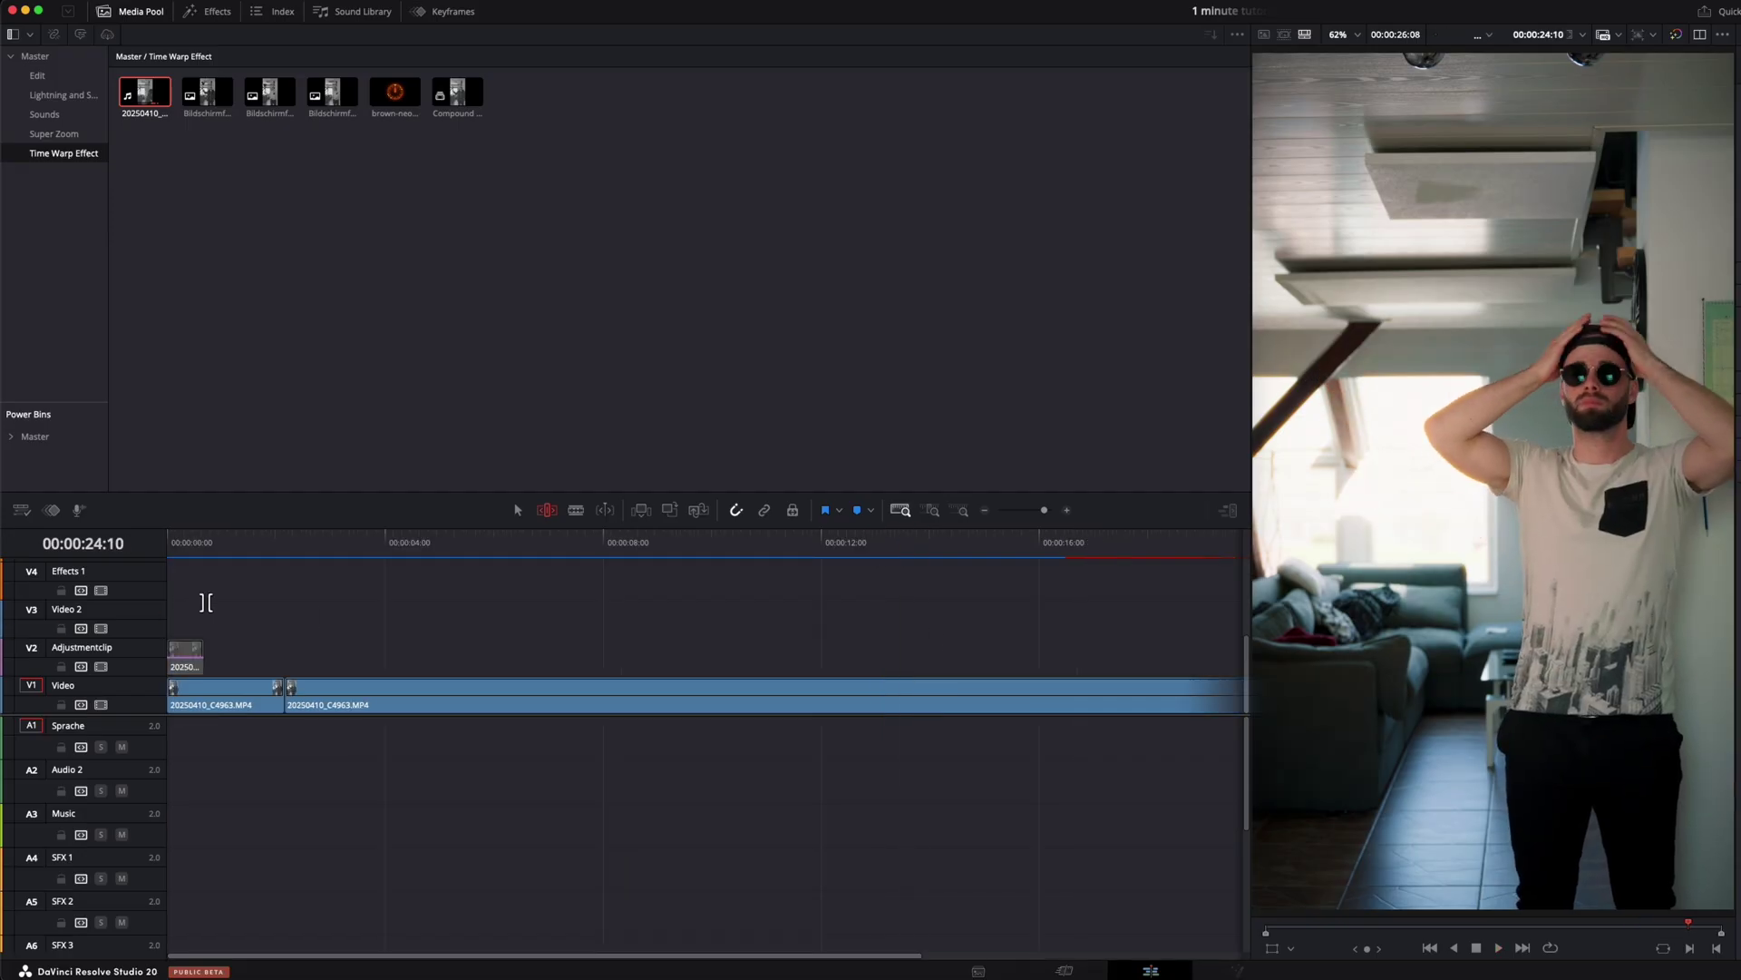
{"action": "key", "text": "Home"}
{"action": "key", "text": "space"}
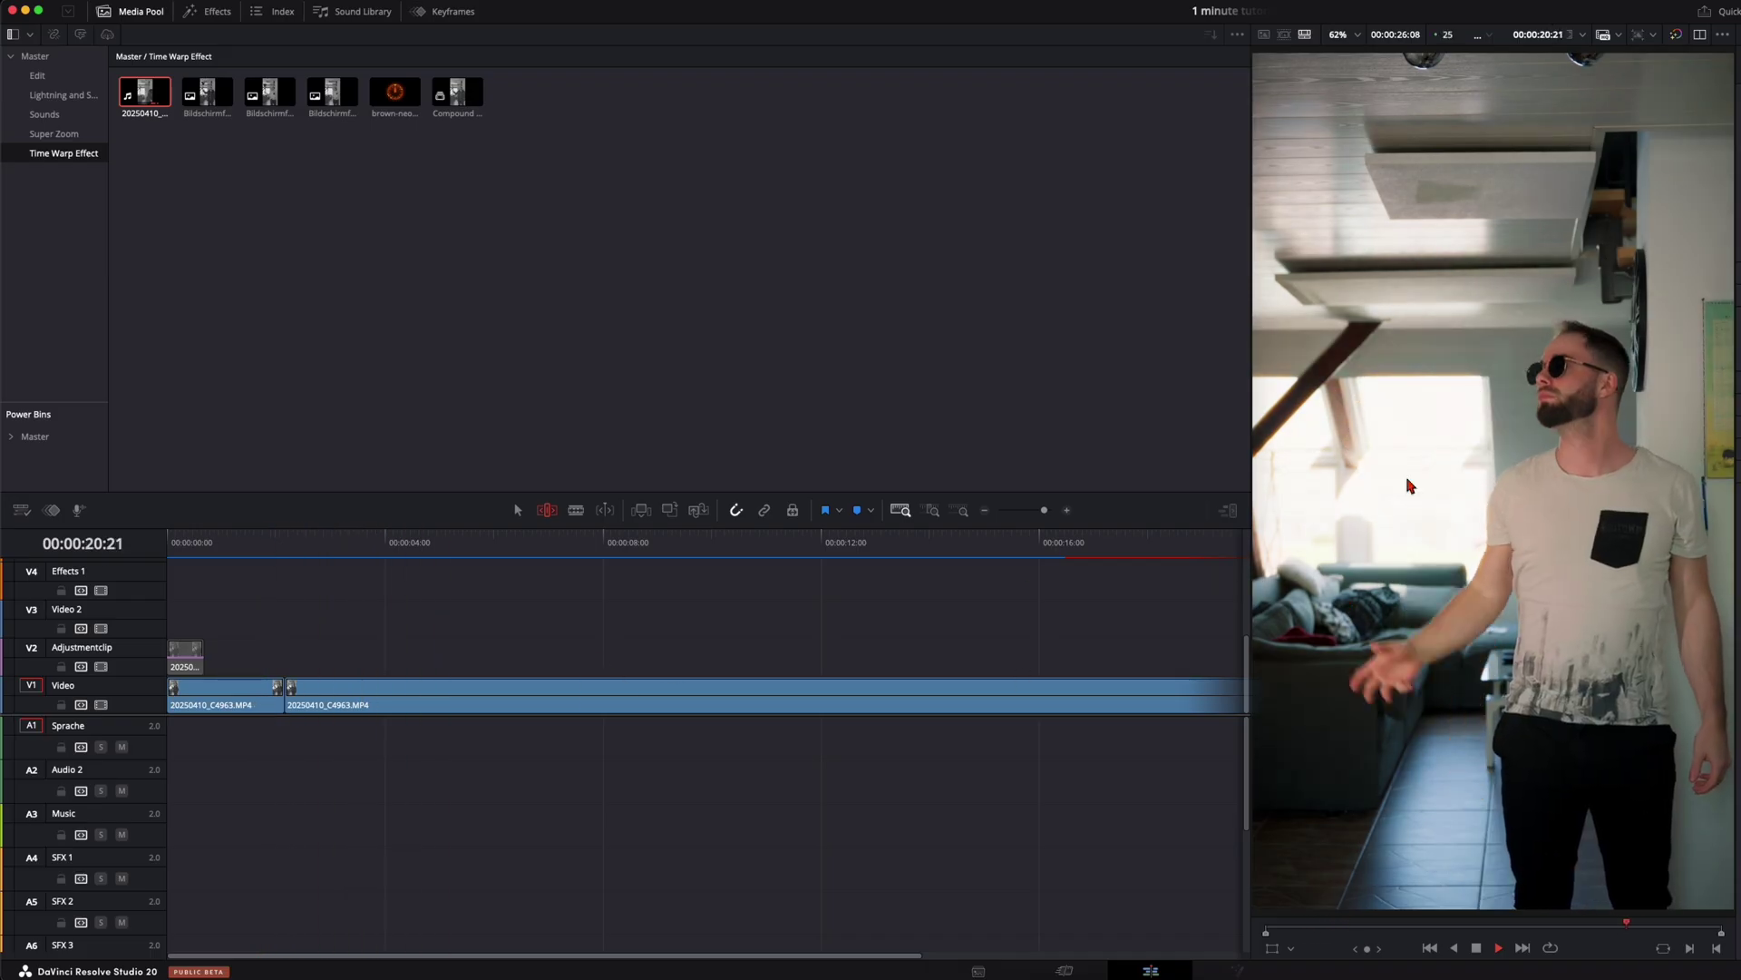
{"action": "key", "text": "space"}
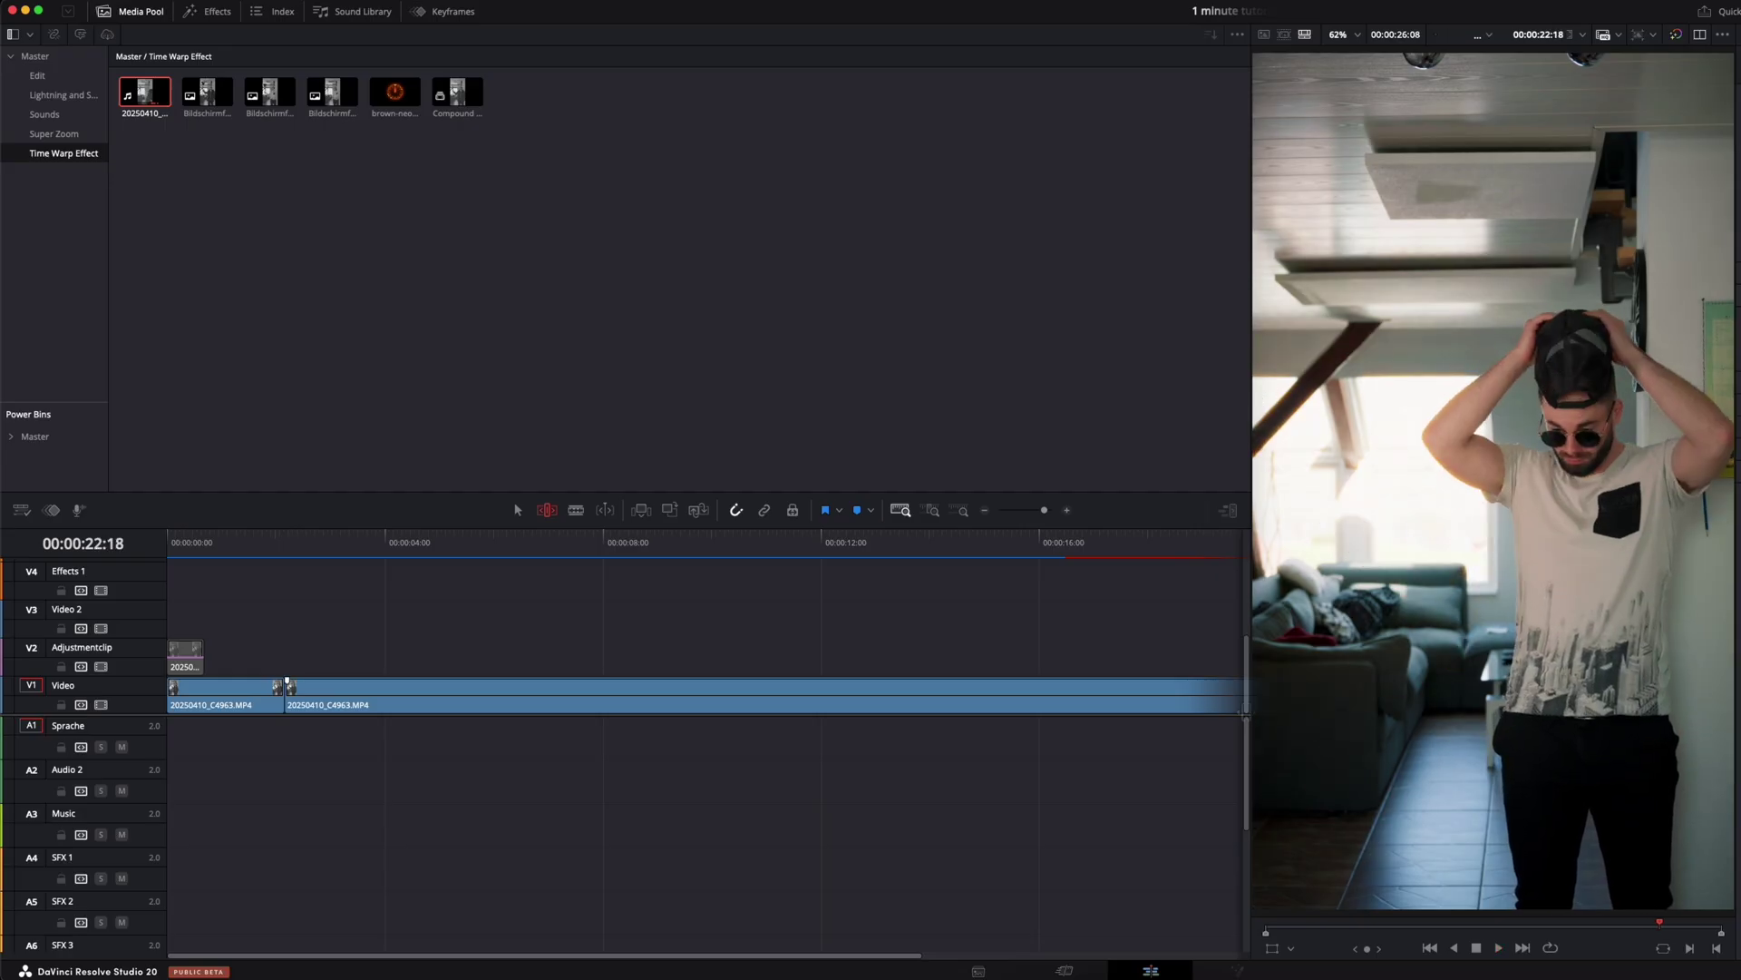
Step: Place the beanie-throw clip on V2 directly above the cut at 00:00:02:04, re-enable it and play it back
{"action": "key", "text": "a"}
{"action": "key", "text": "Home"}
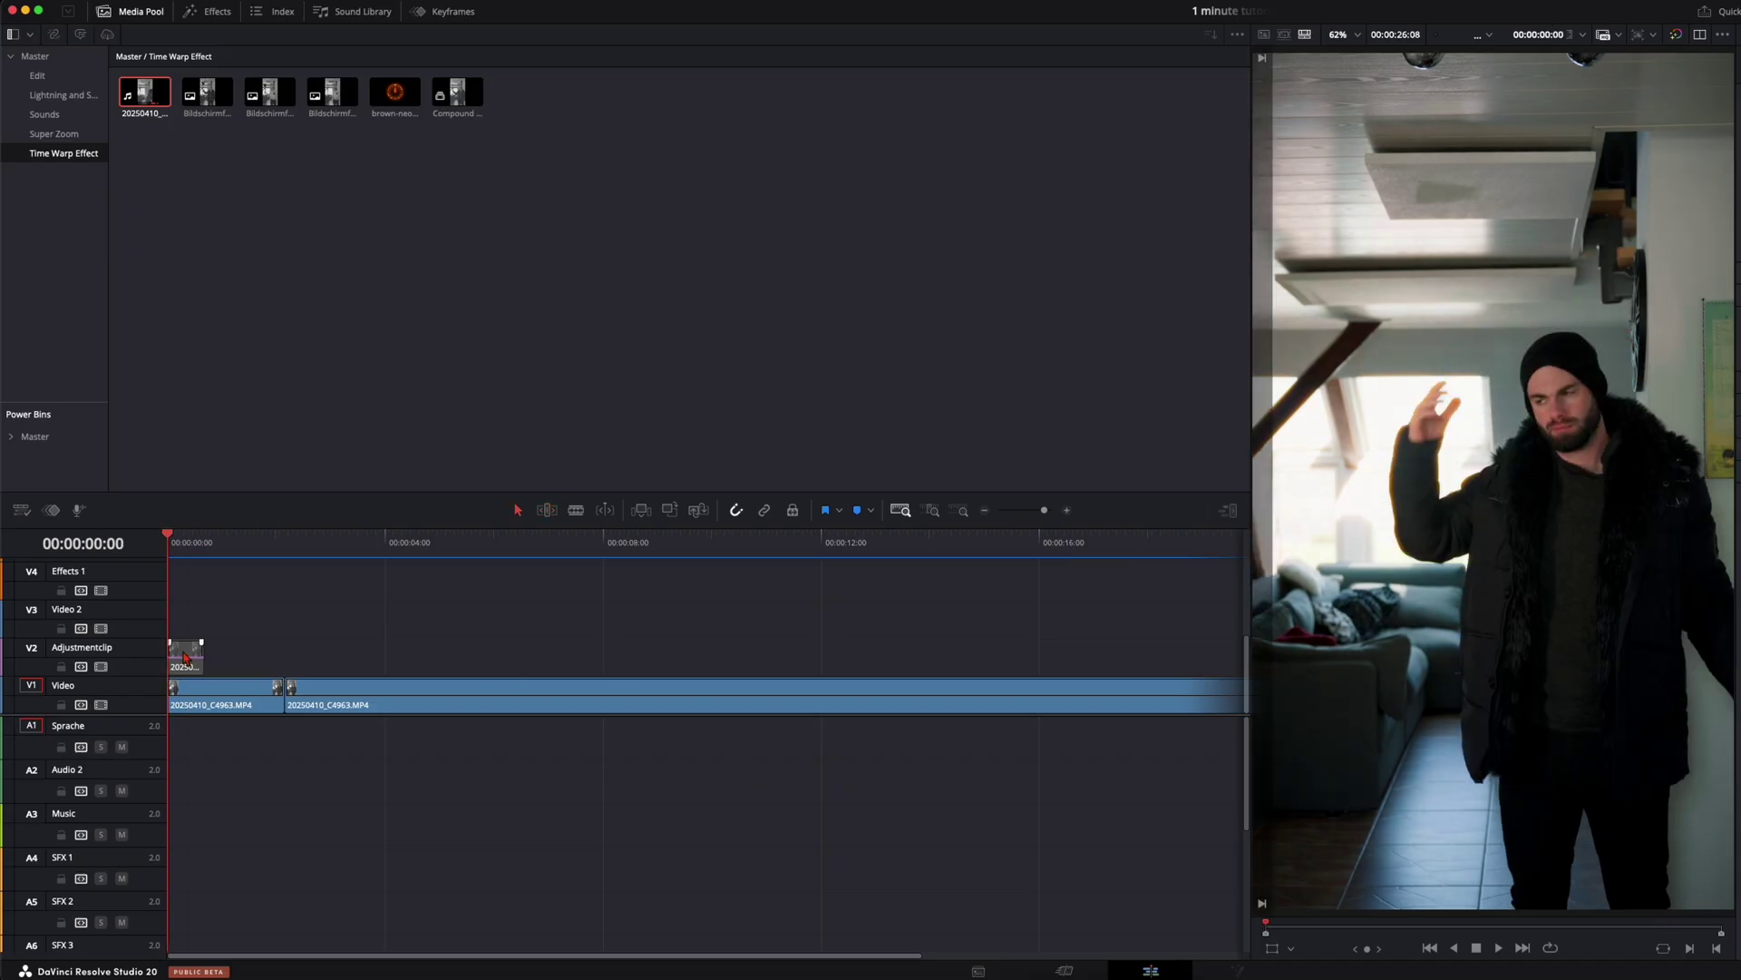
{"action": "left_click_drag", "start_coordinate": [184, 658], "coordinate": [307, 669]}
{"action": "left_click_drag", "start_coordinate": [264, 544], "coordinate": [284, 546]}
{"action": "scroll", "coordinate": [454, 644], "scroll_direction": "up", "scroll_amount": 3}
{"action": "scroll", "coordinate": [455, 643], "scroll_direction": "up", "scroll_amount": 3}
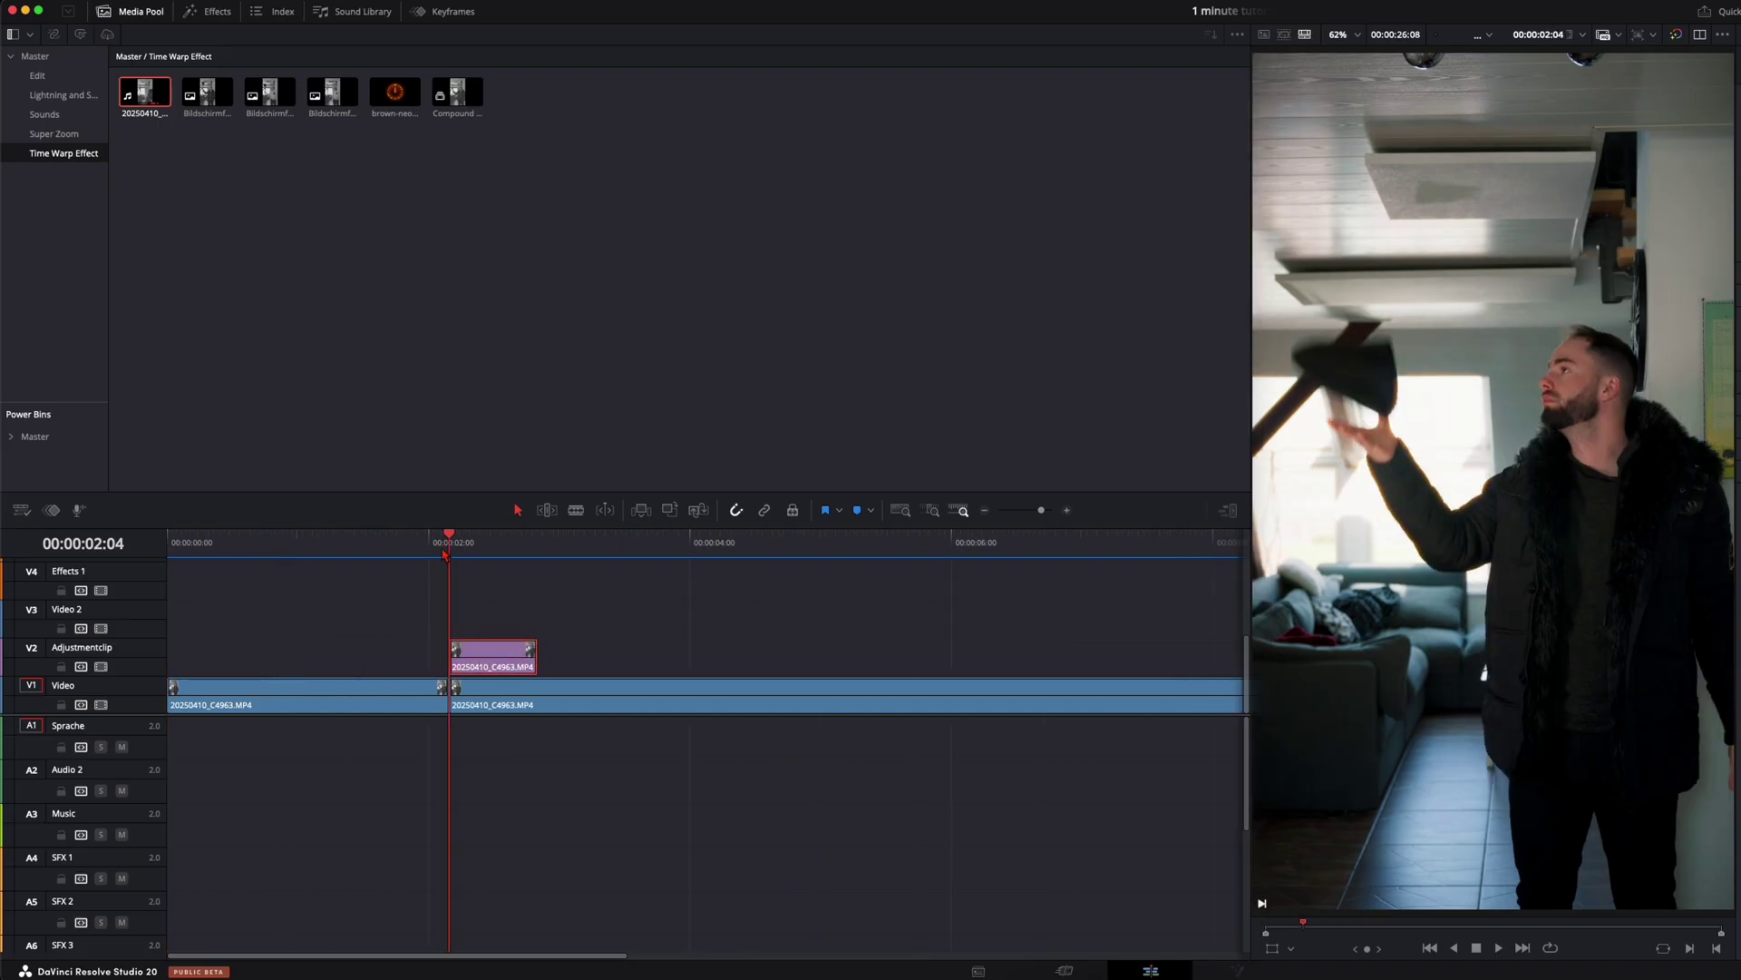
{"action": "left_click", "coordinate": [352, 544]}
{"action": "key", "text": "space"}
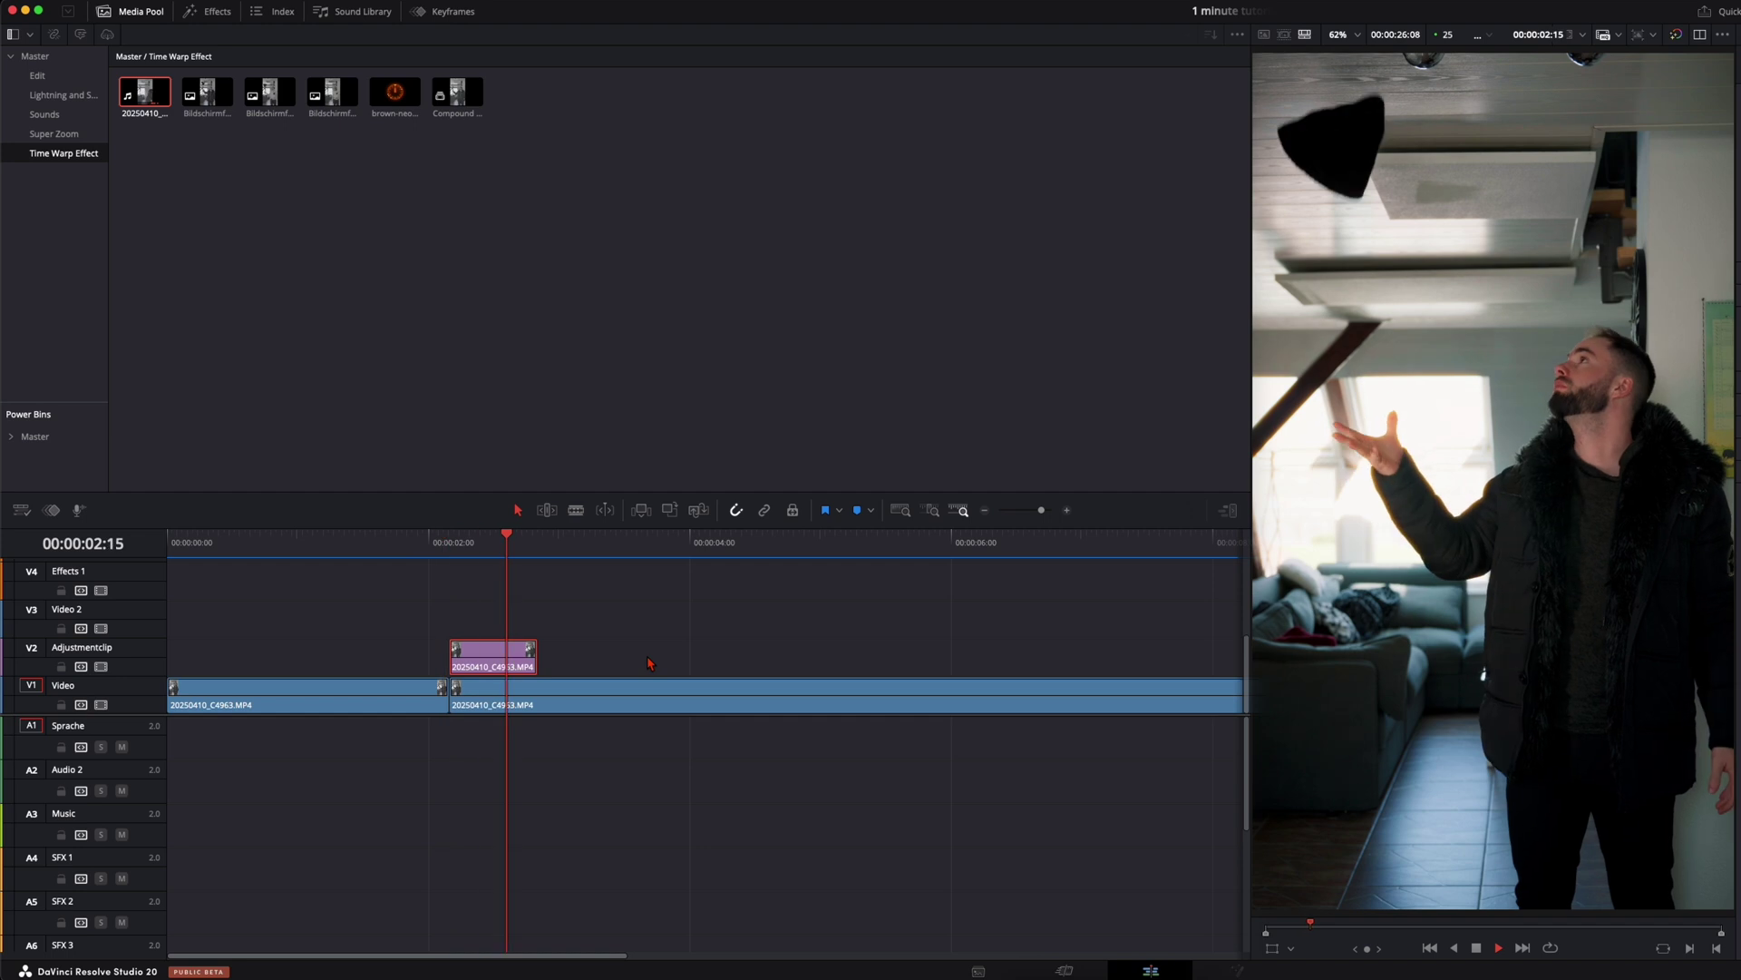
{"action": "key", "text": "space"}
Step: Show the retime controls on the beanie-throw clip on V2
{"action": "left_click", "coordinate": [457, 542]}
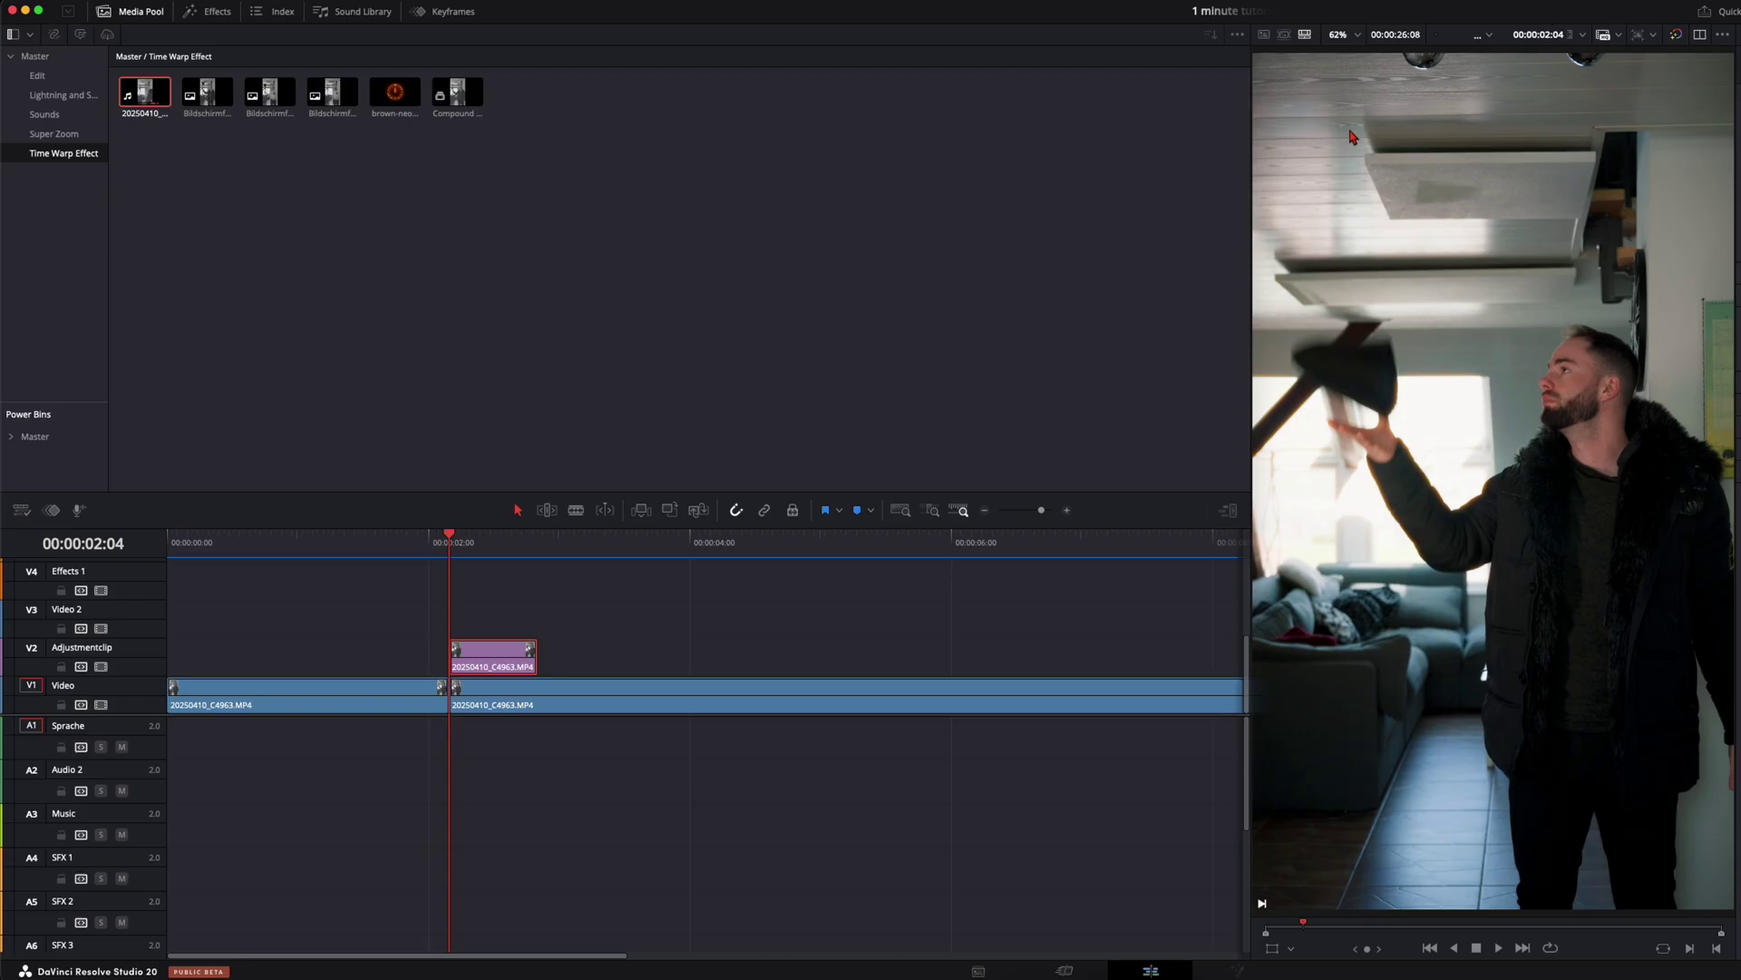
{"action": "scroll", "coordinate": [812, 598], "scroll_direction": "down", "scroll_amount": 2}
{"action": "scroll", "coordinate": [810, 671], "scroll_direction": "up", "scroll_amount": 4}
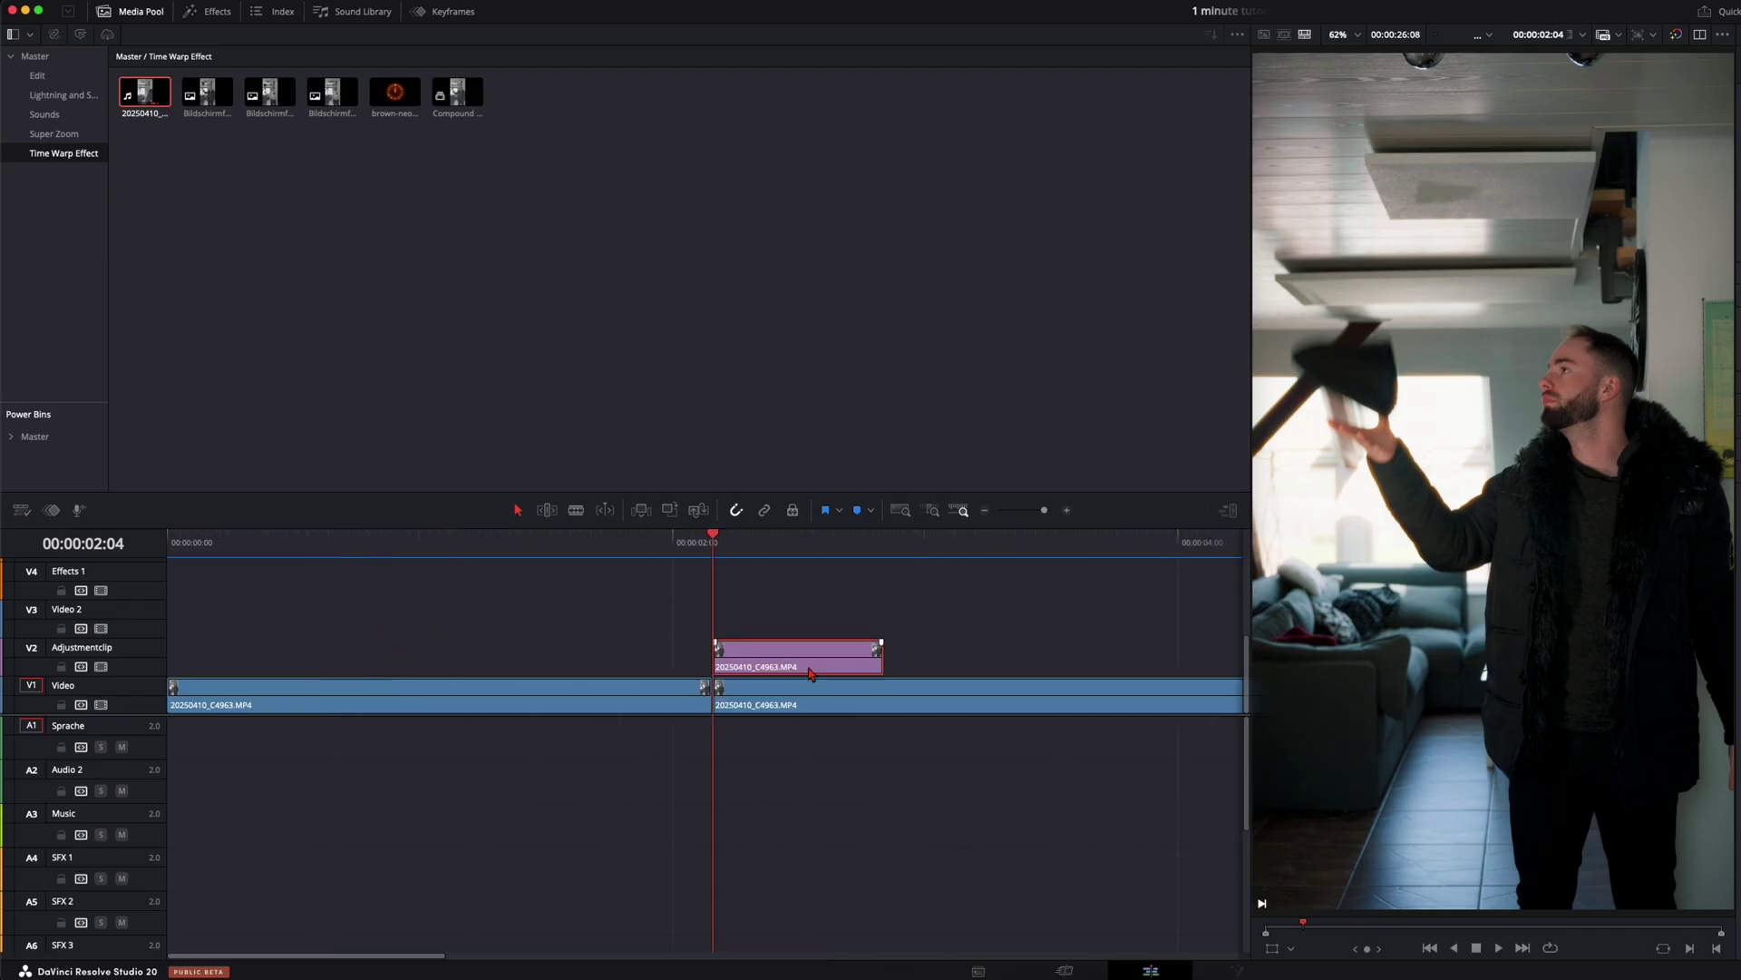
{"action": "right_click", "coordinate": [813, 671]}
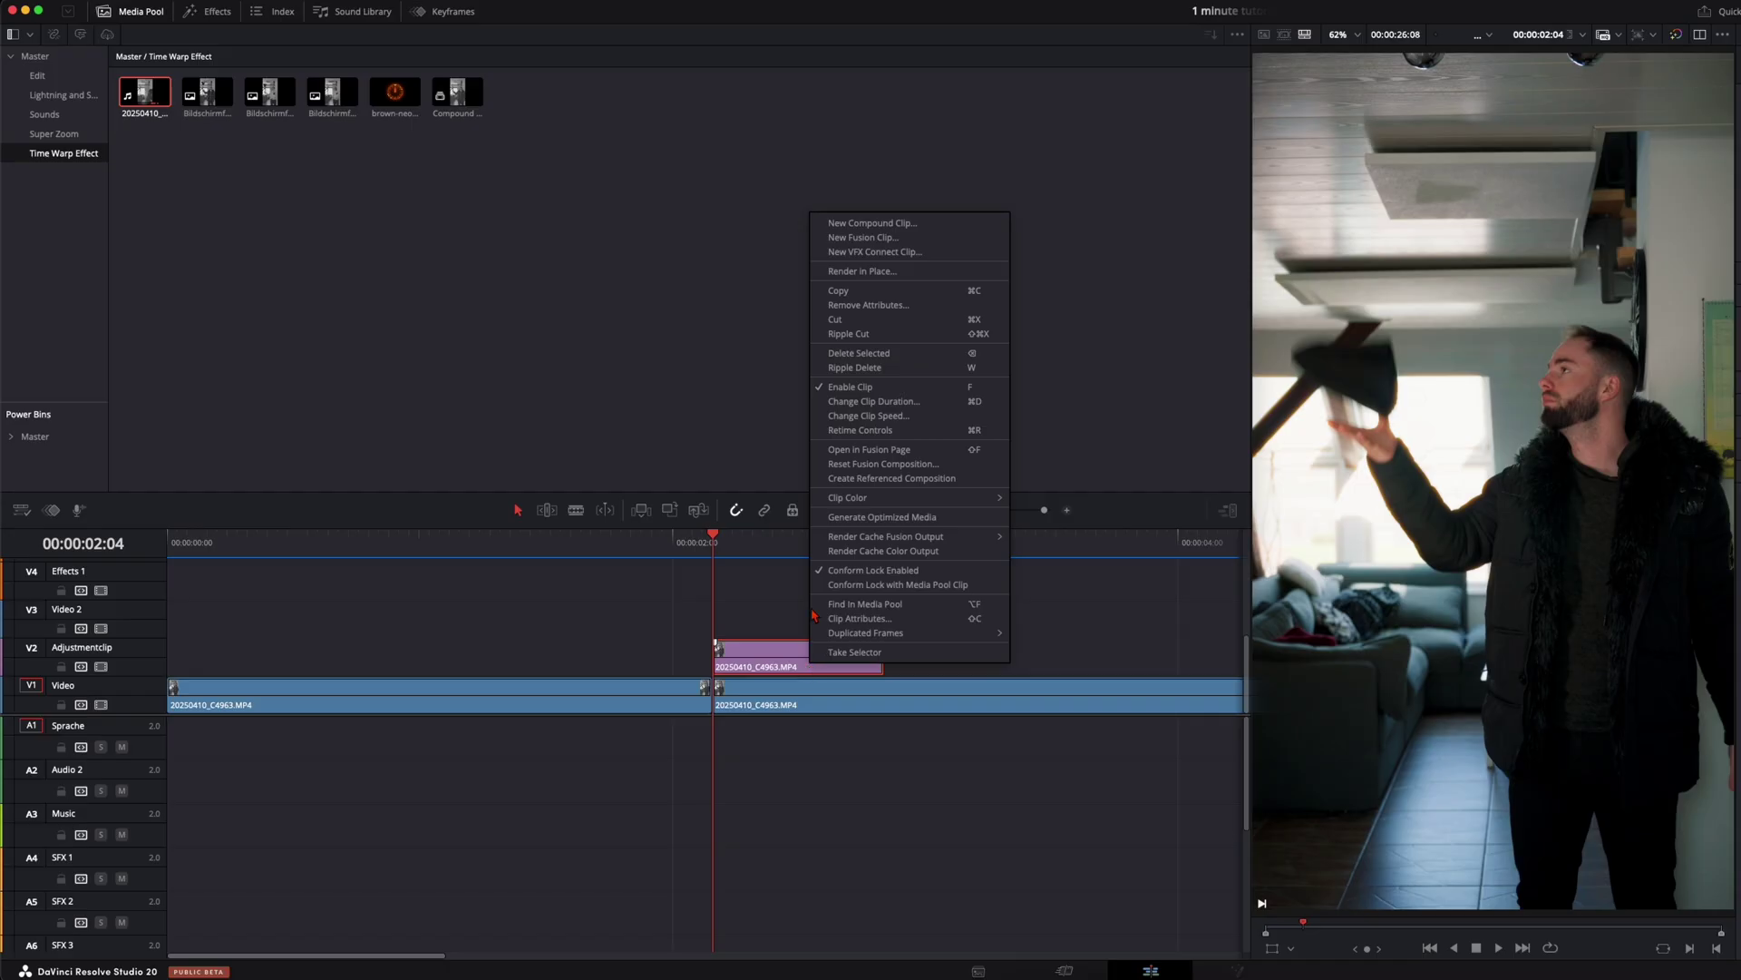
{"action": "left_click", "coordinate": [875, 432]}
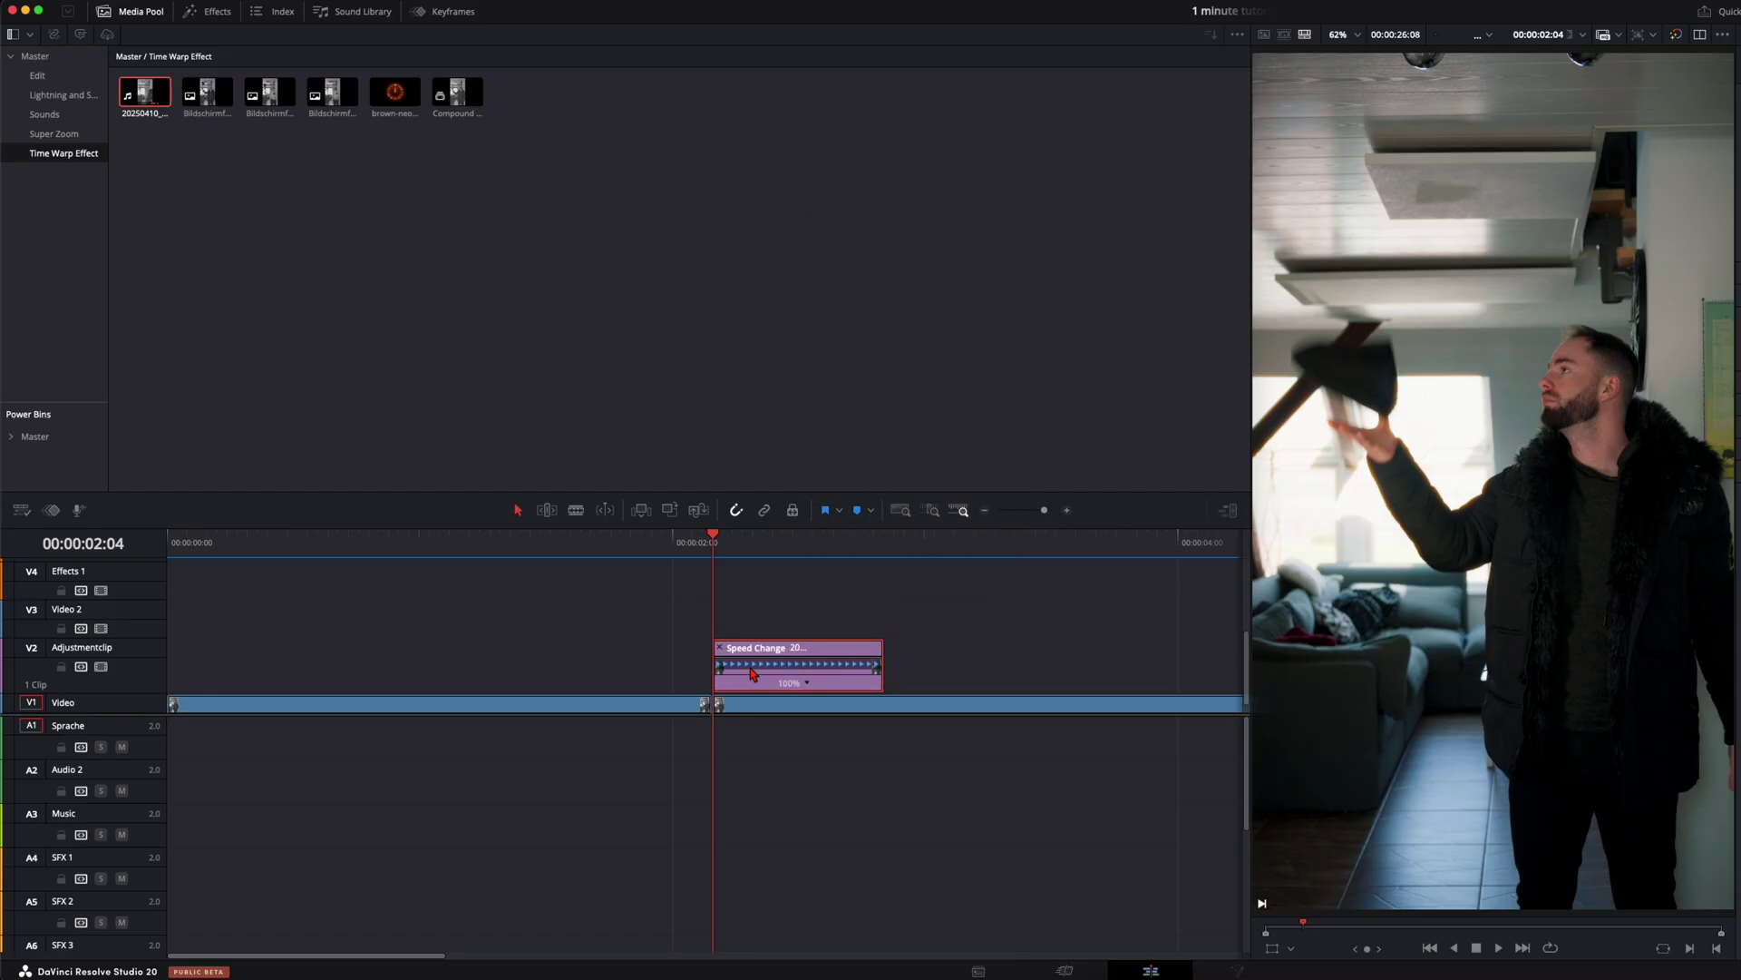
Step: Add a speed point to the beanie-throw clip at 00:00:02:06, just after the beanie leaves the hand
{"action": "key", "text": "Right"}
{"action": "key", "text": "Right"}
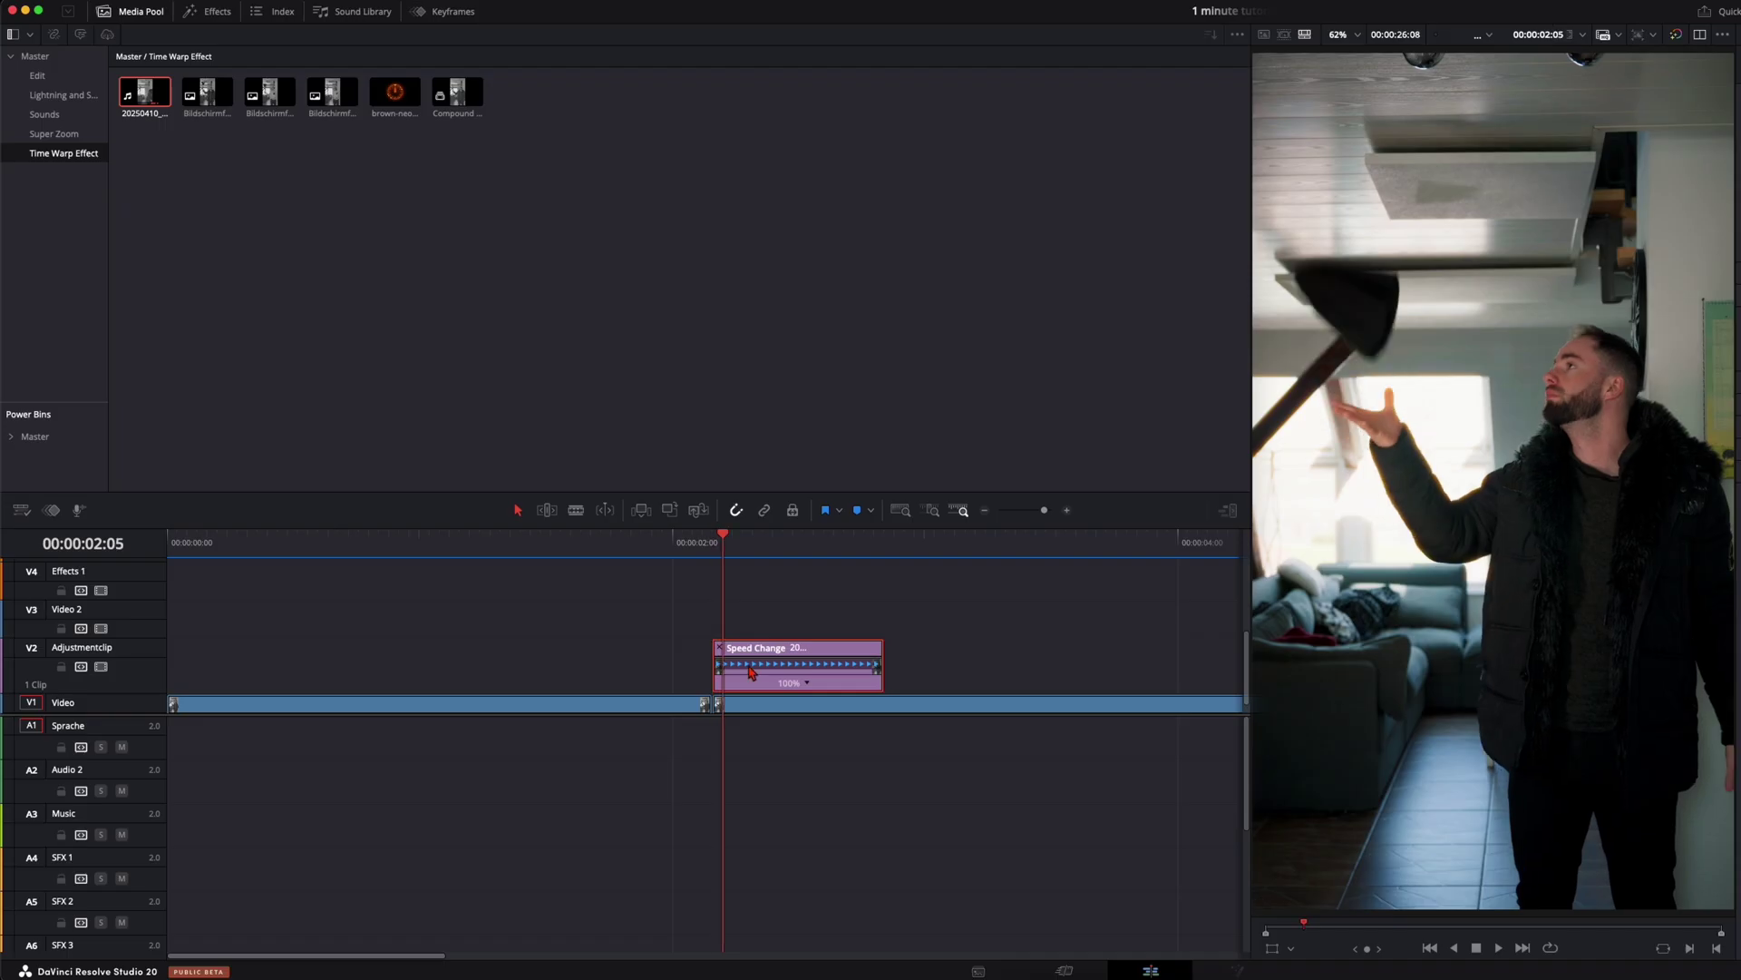
{"action": "key", "text": "Right"}
{"action": "key", "text": "Left"}
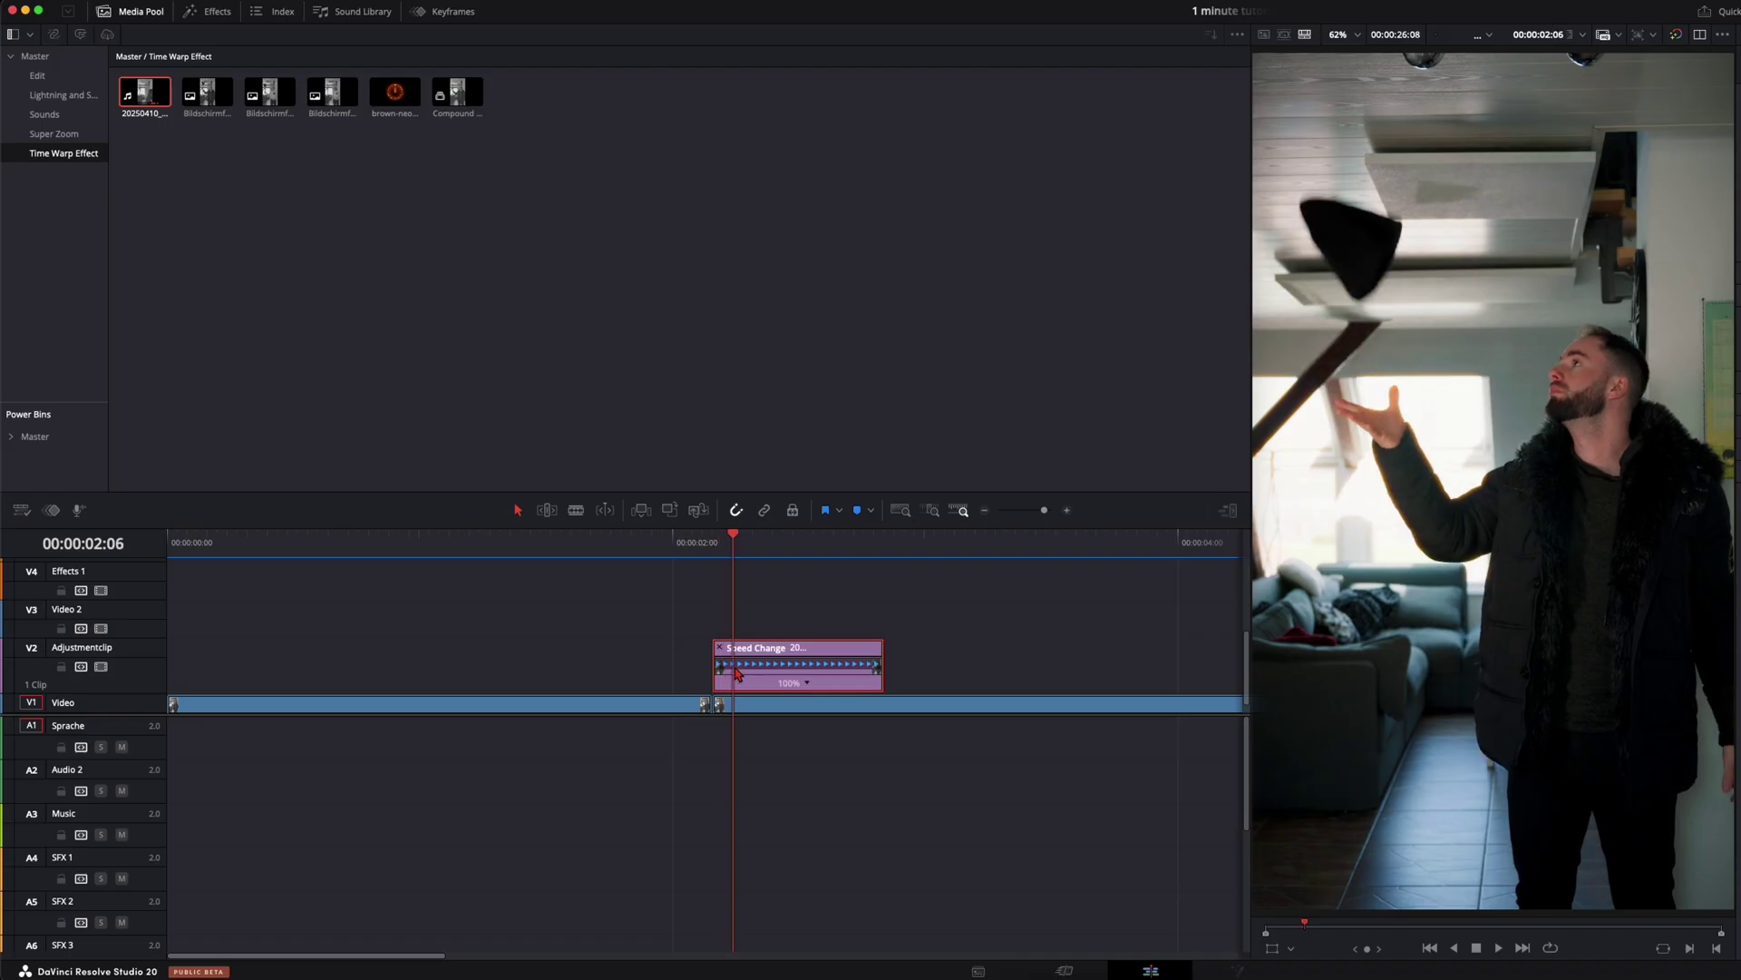
{"action": "left_click", "coordinate": [808, 685]}
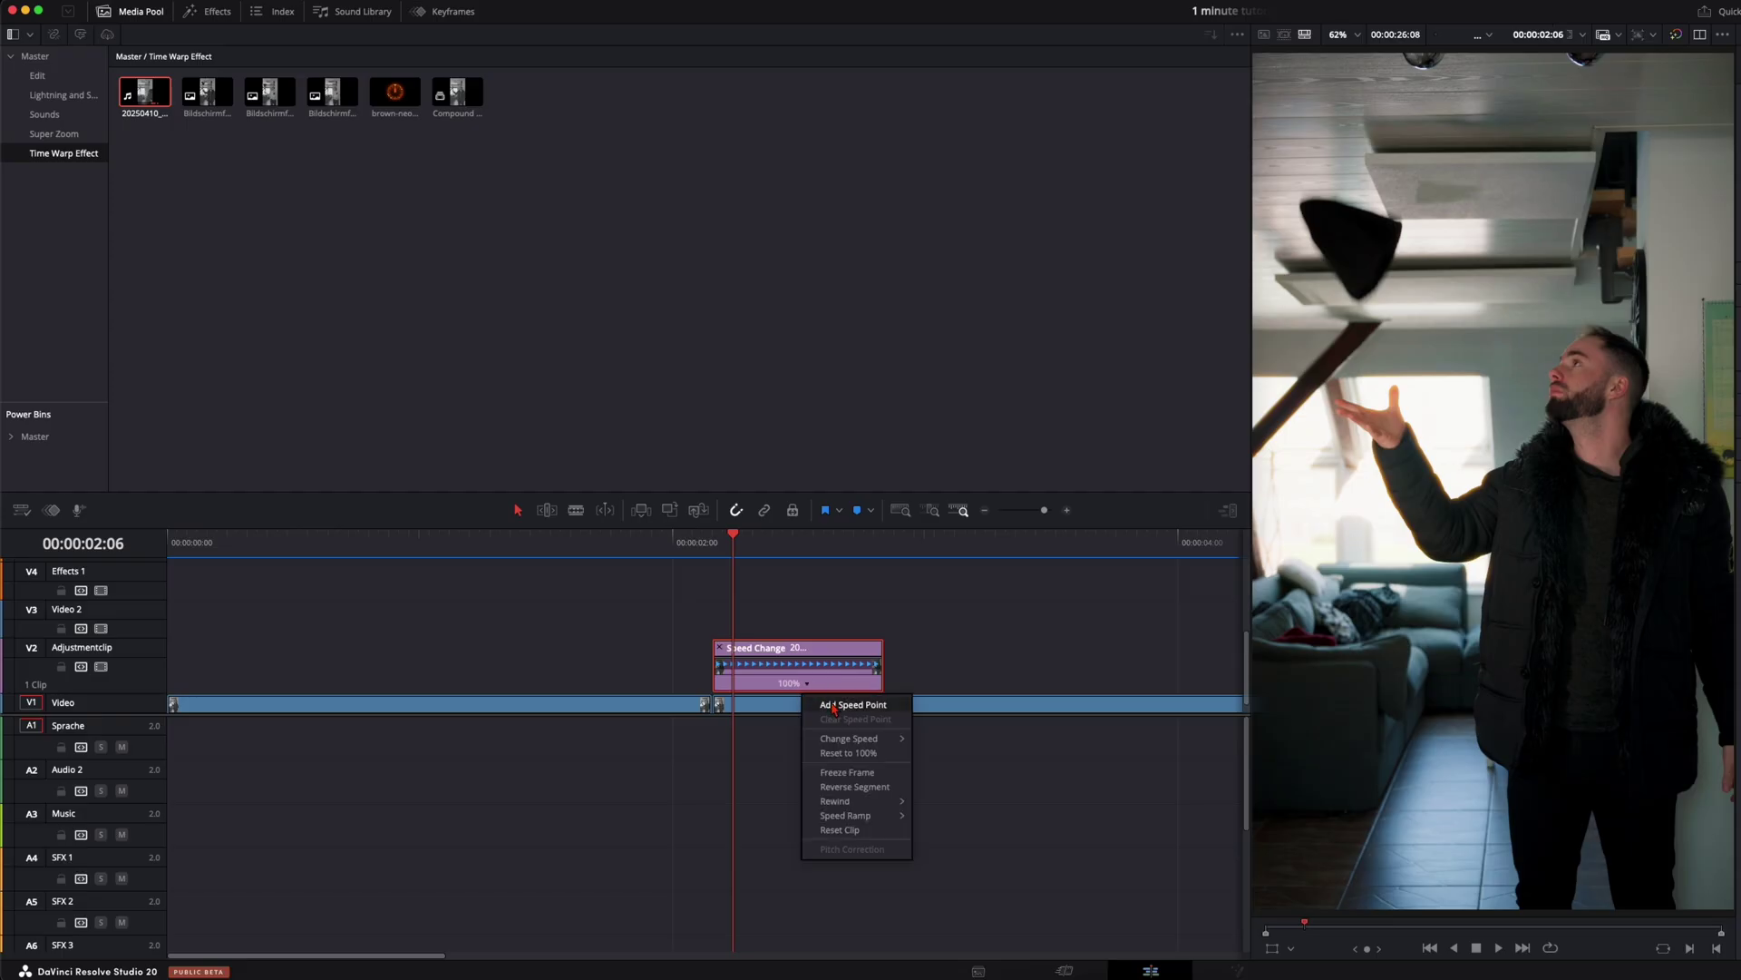
{"action": "left_click", "coordinate": [835, 706]}
Step: Add a second speed point to the beanie-throw clip at 00:00:02:17, just before the beanie falls back to the hand
{"action": "left_click", "coordinate": [885, 551]}
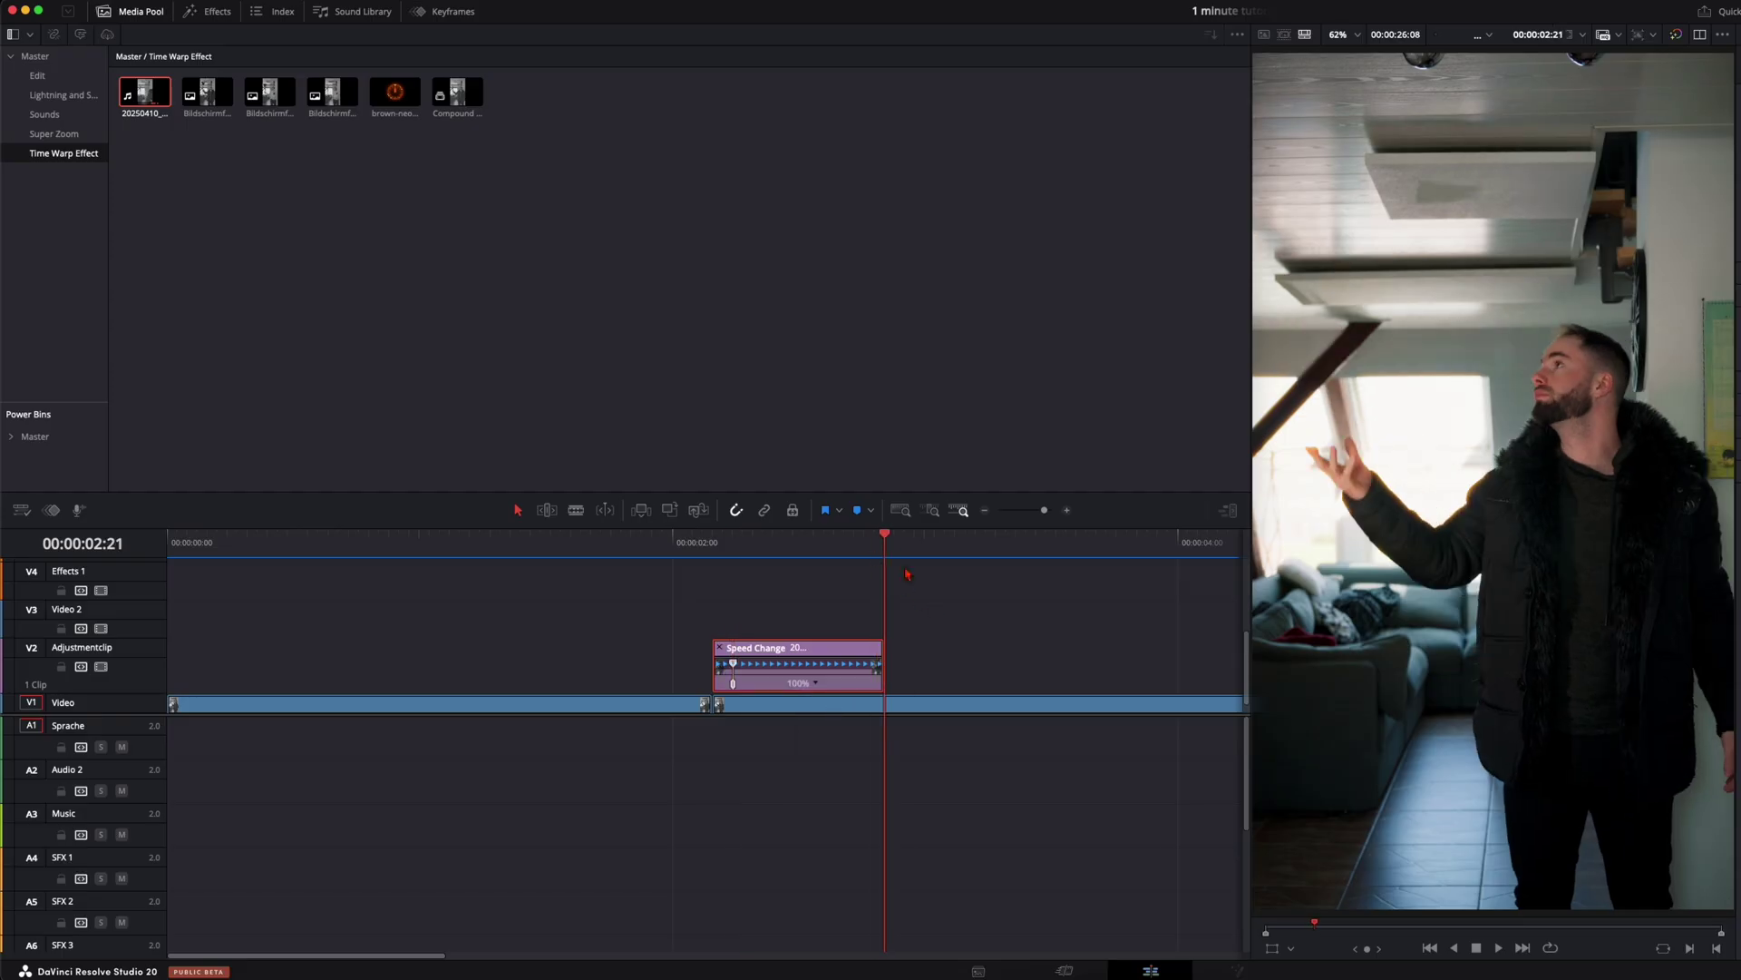
{"action": "key", "text": "Left"}
{"action": "key", "text": "Left"}
{"action": "key", "text": "Left"}
{"action": "key", "text": "Left"}
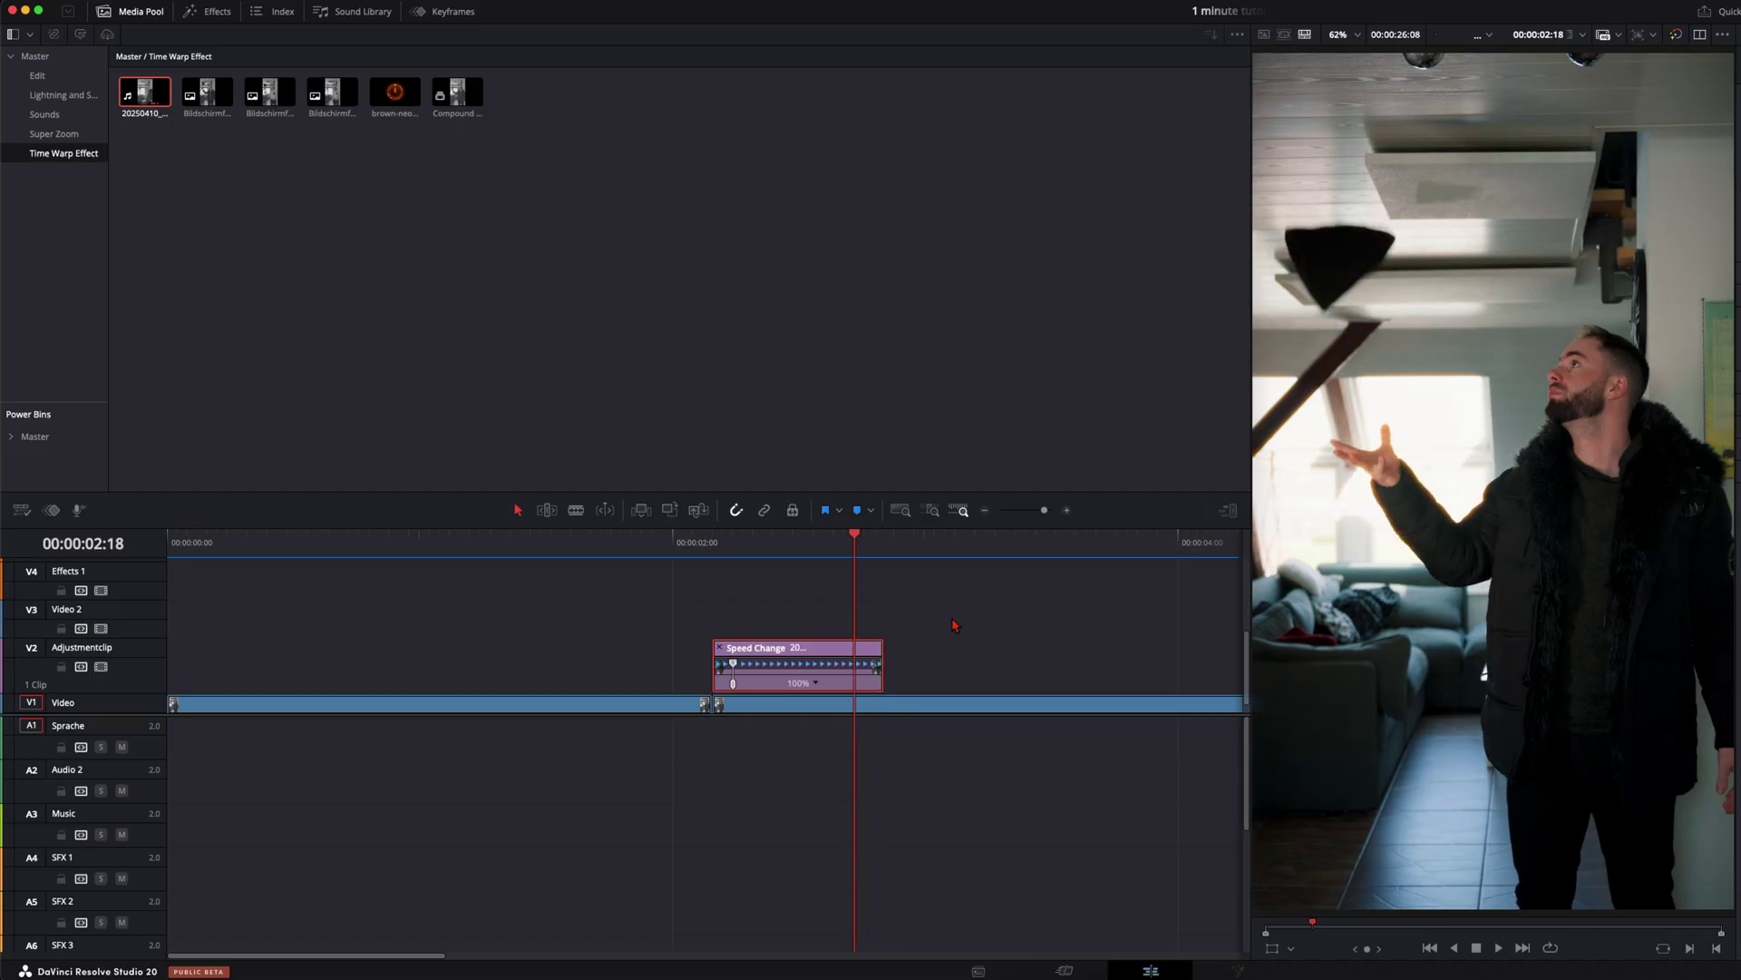
{"action": "left_click", "coordinate": [825, 692]}
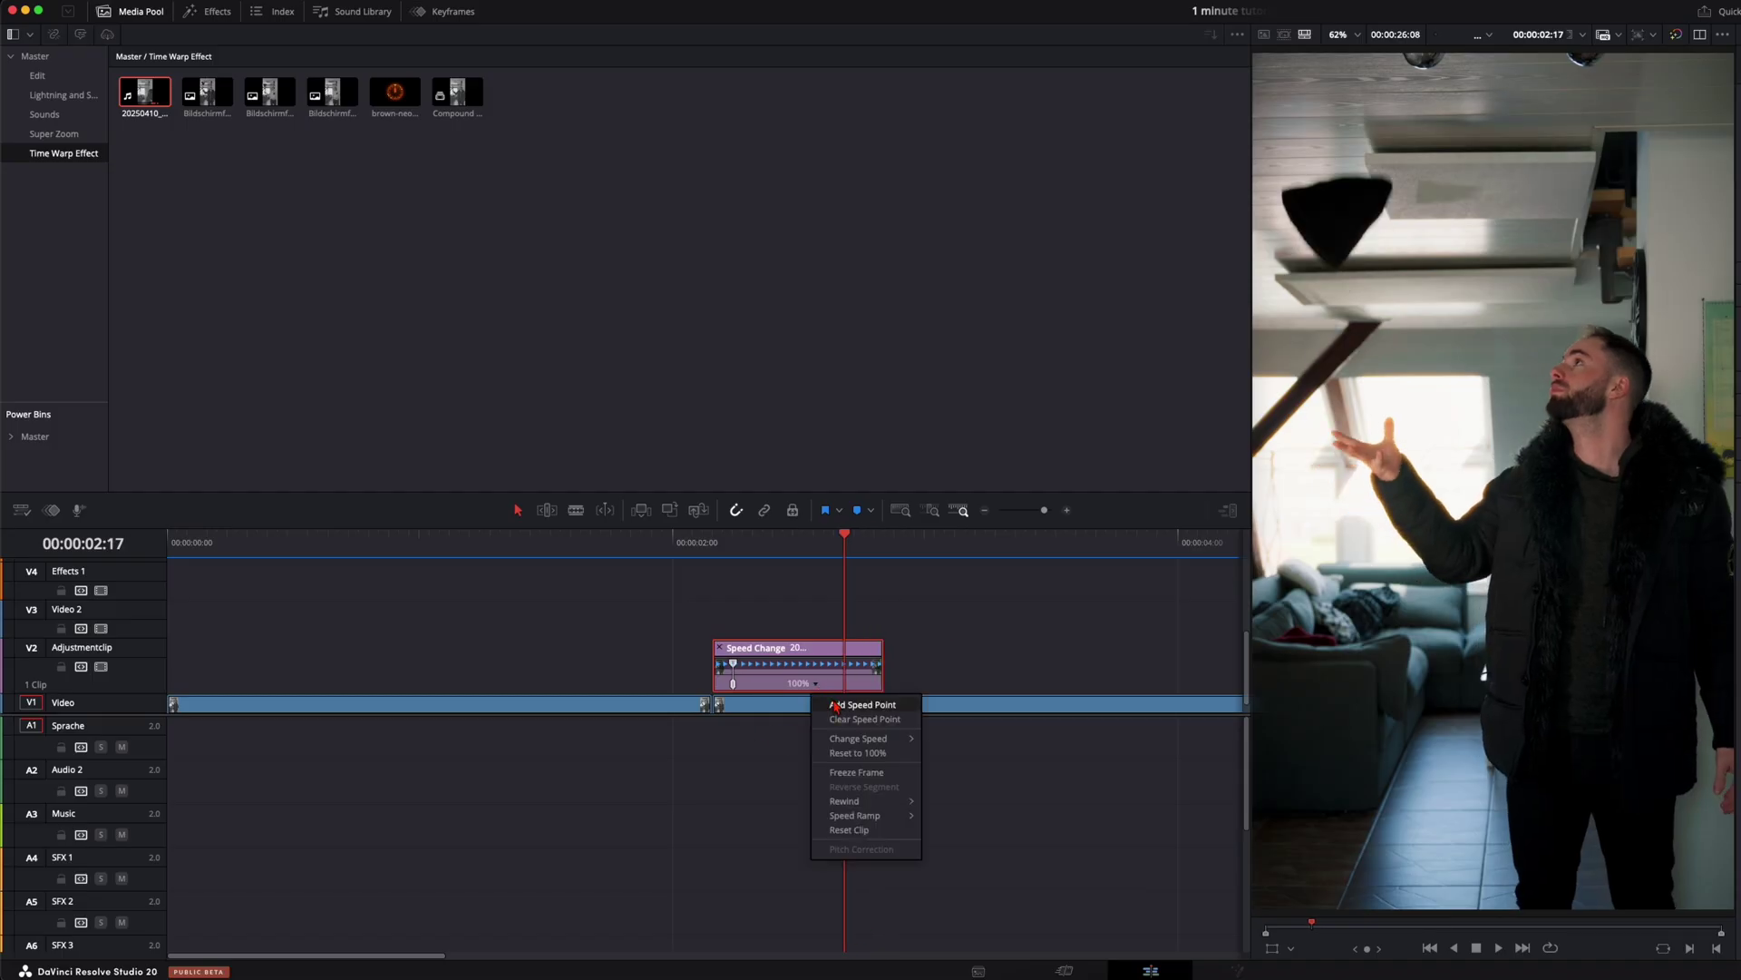
{"action": "left_click", "coordinate": [840, 706]}
Step: Slow the segment between the two speed points to 19% by stretching it towards the second cut
{"action": "left_click_drag", "start_coordinate": [700, 544], "coordinate": [770, 580]}
{"action": "left_click_drag", "start_coordinate": [770, 580], "coordinate": [804, 583]}
{"action": "left_click_drag", "start_coordinate": [805, 583], "coordinate": [800, 596]}
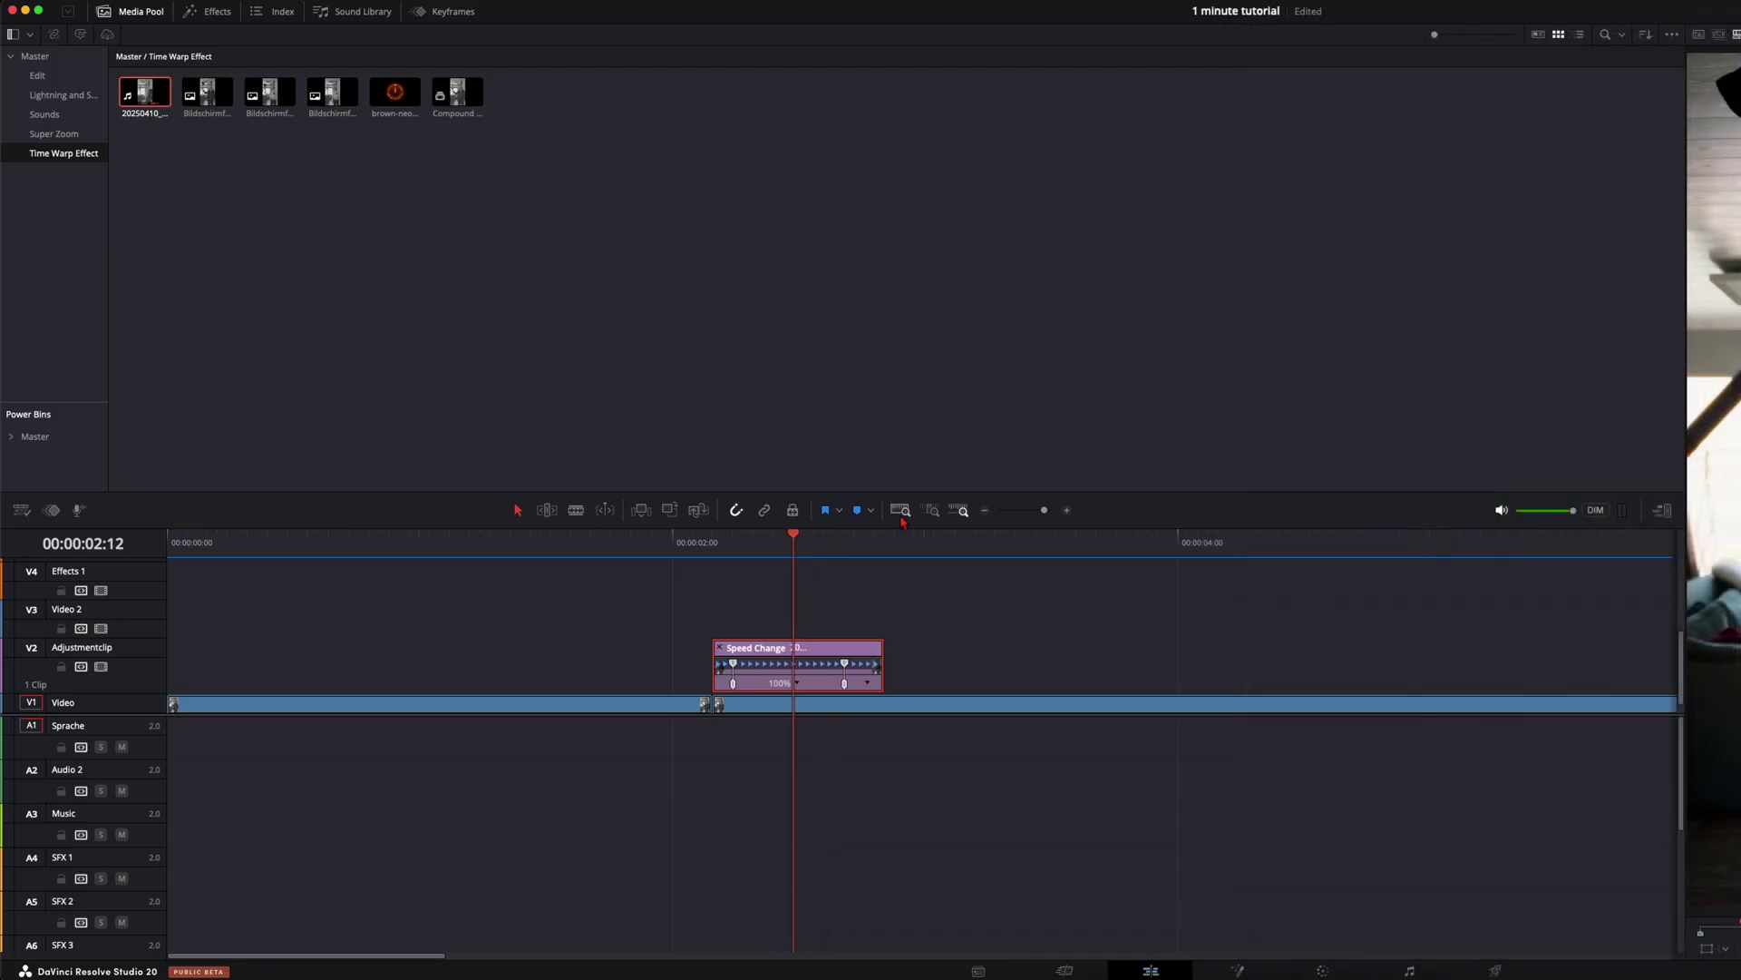
{"action": "left_click", "coordinate": [896, 509]}
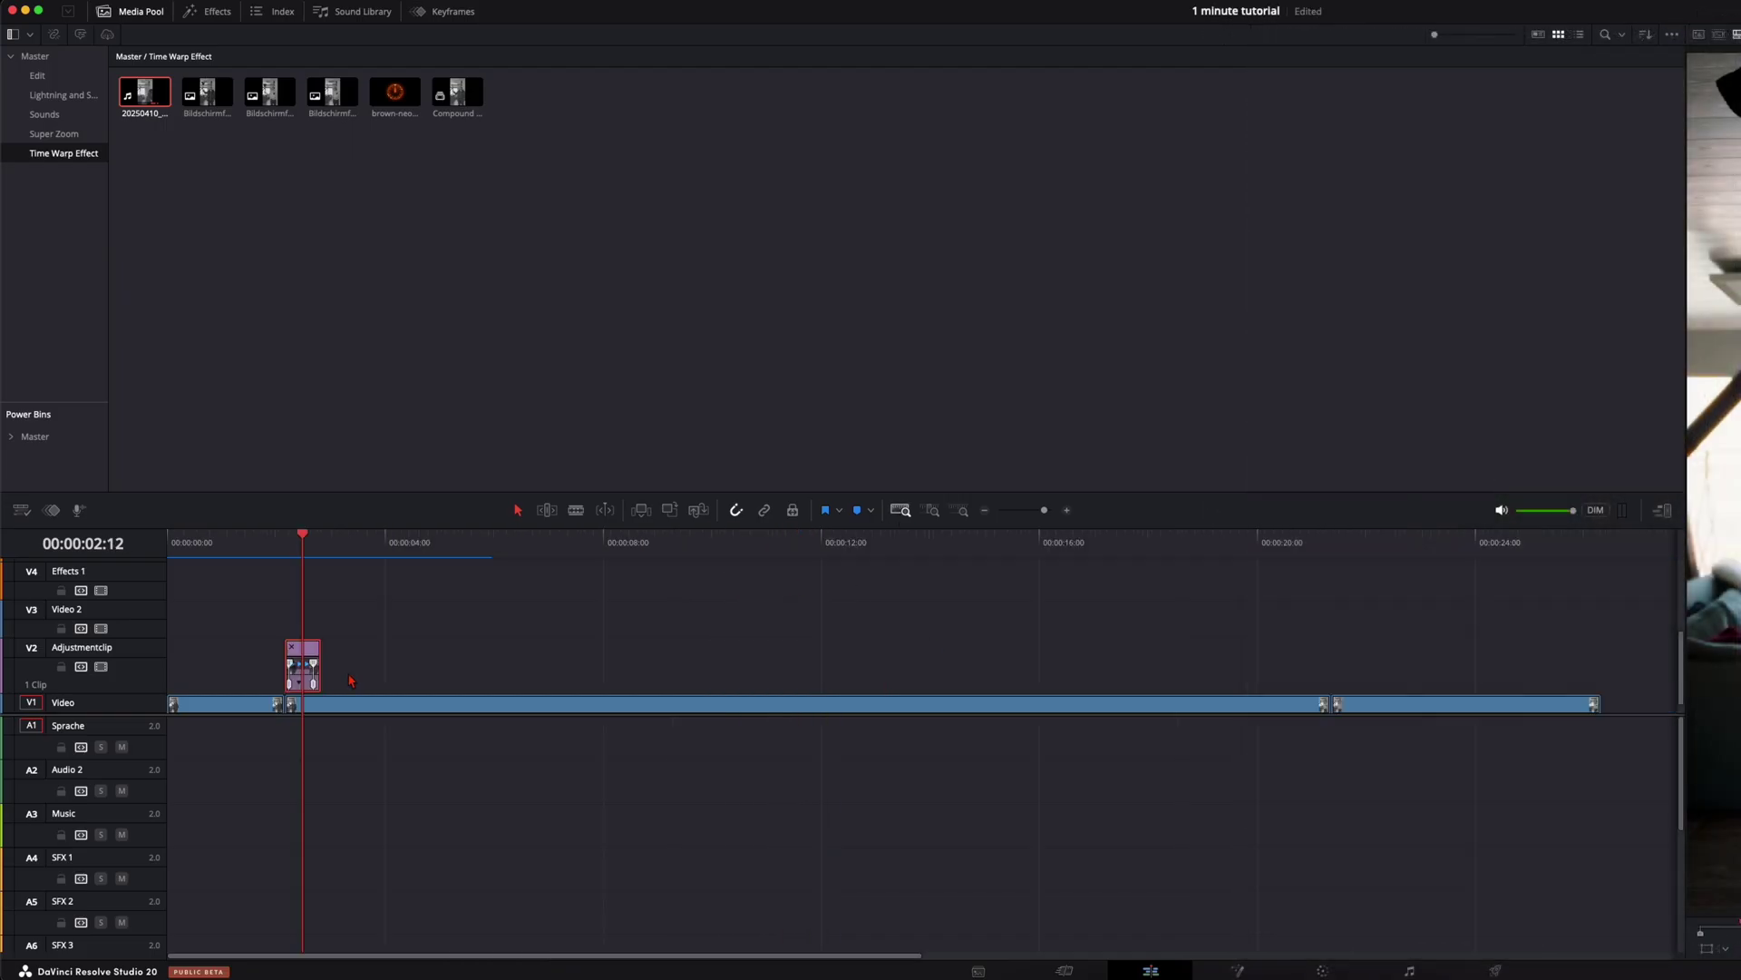
{"action": "scroll", "coordinate": [363, 688], "scroll_direction": "down", "scroll_amount": 2}
{"action": "left_click_drag", "start_coordinate": [1336, 542], "coordinate": [313, 599]}
{"action": "scroll", "coordinate": [563, 645], "scroll_direction": "up", "scroll_amount": 3}
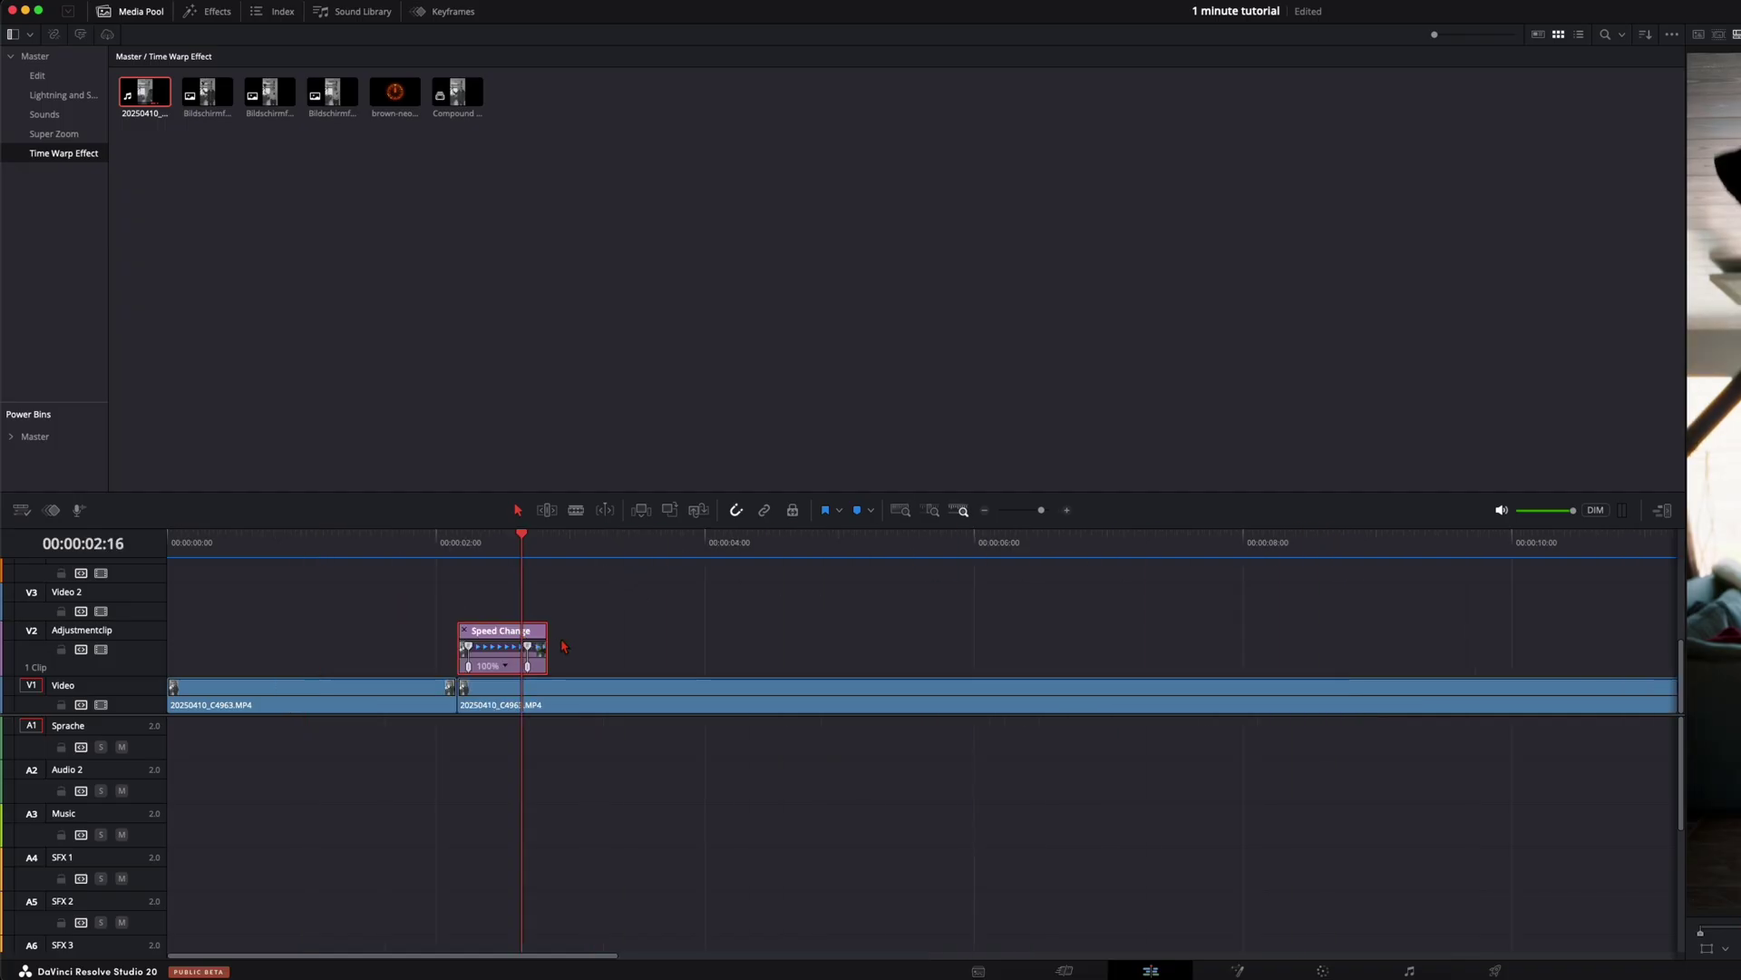
{"action": "scroll", "coordinate": [563, 646], "scroll_direction": "up", "scroll_amount": 3}
{"action": "left_click_drag", "start_coordinate": [838, 652], "coordinate": [1303, 648]}
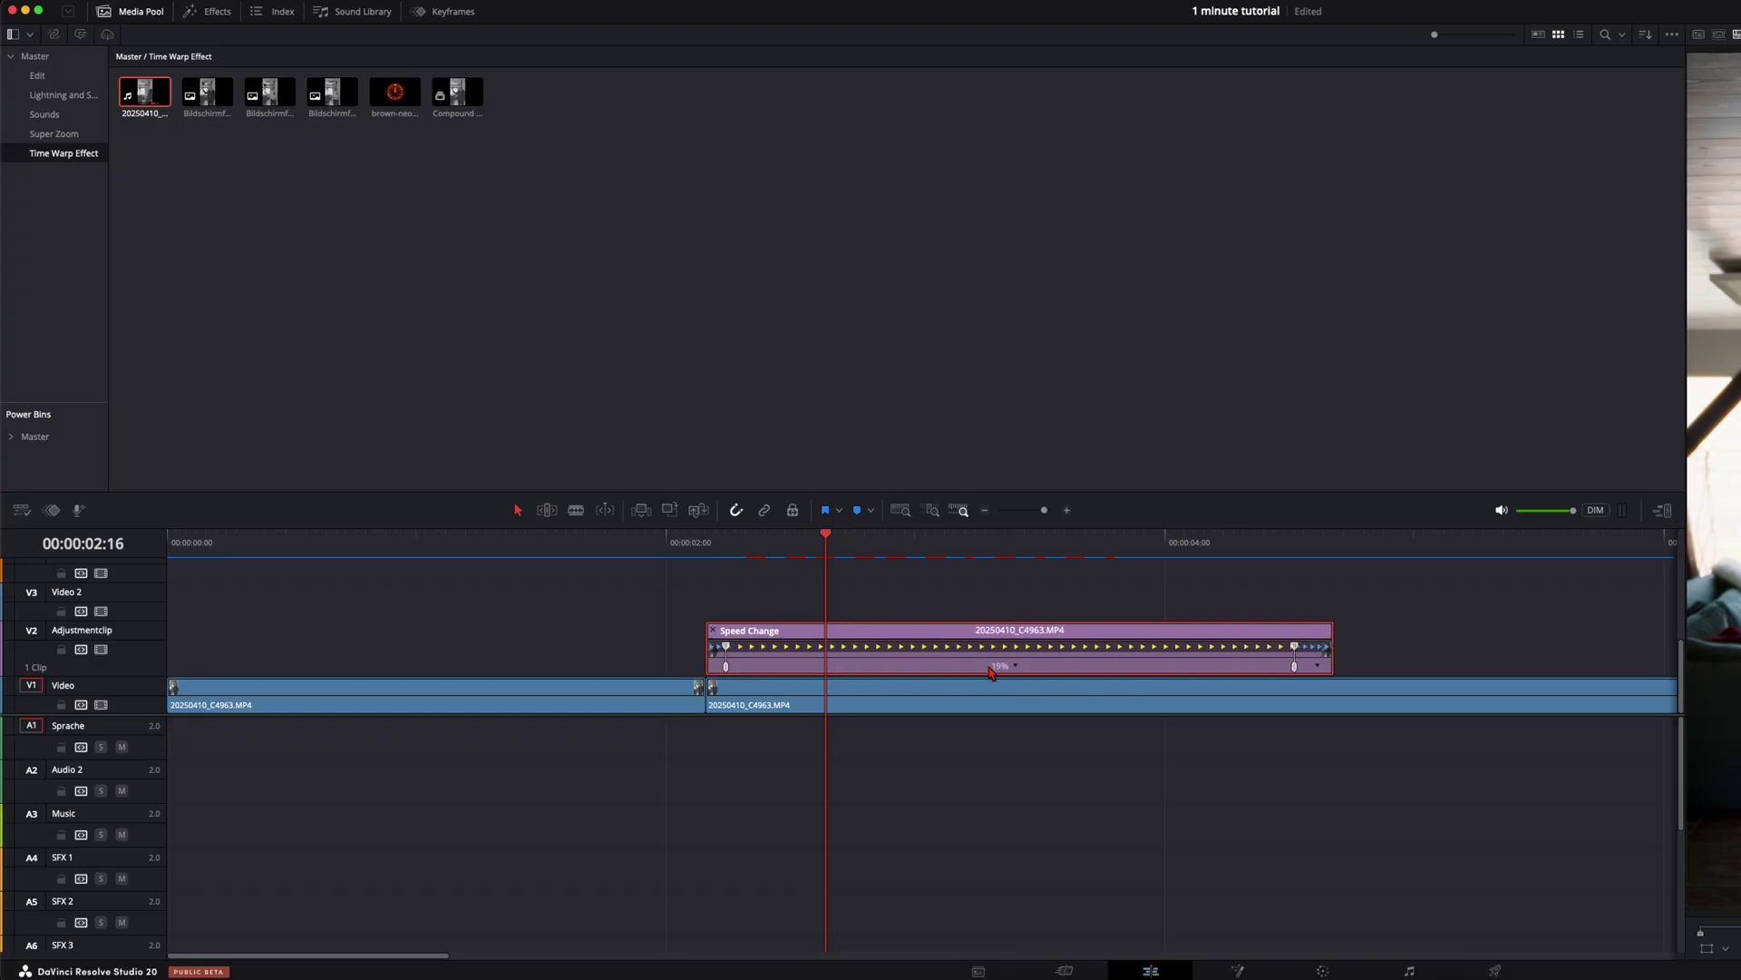
Step: Stretch the slowed segment further, to 2% speed, so that the V2 clip ends at the second cut near 00:00:21:08
{"action": "scroll", "coordinate": [1122, 653], "scroll_direction": "right", "scroll_amount": 5}
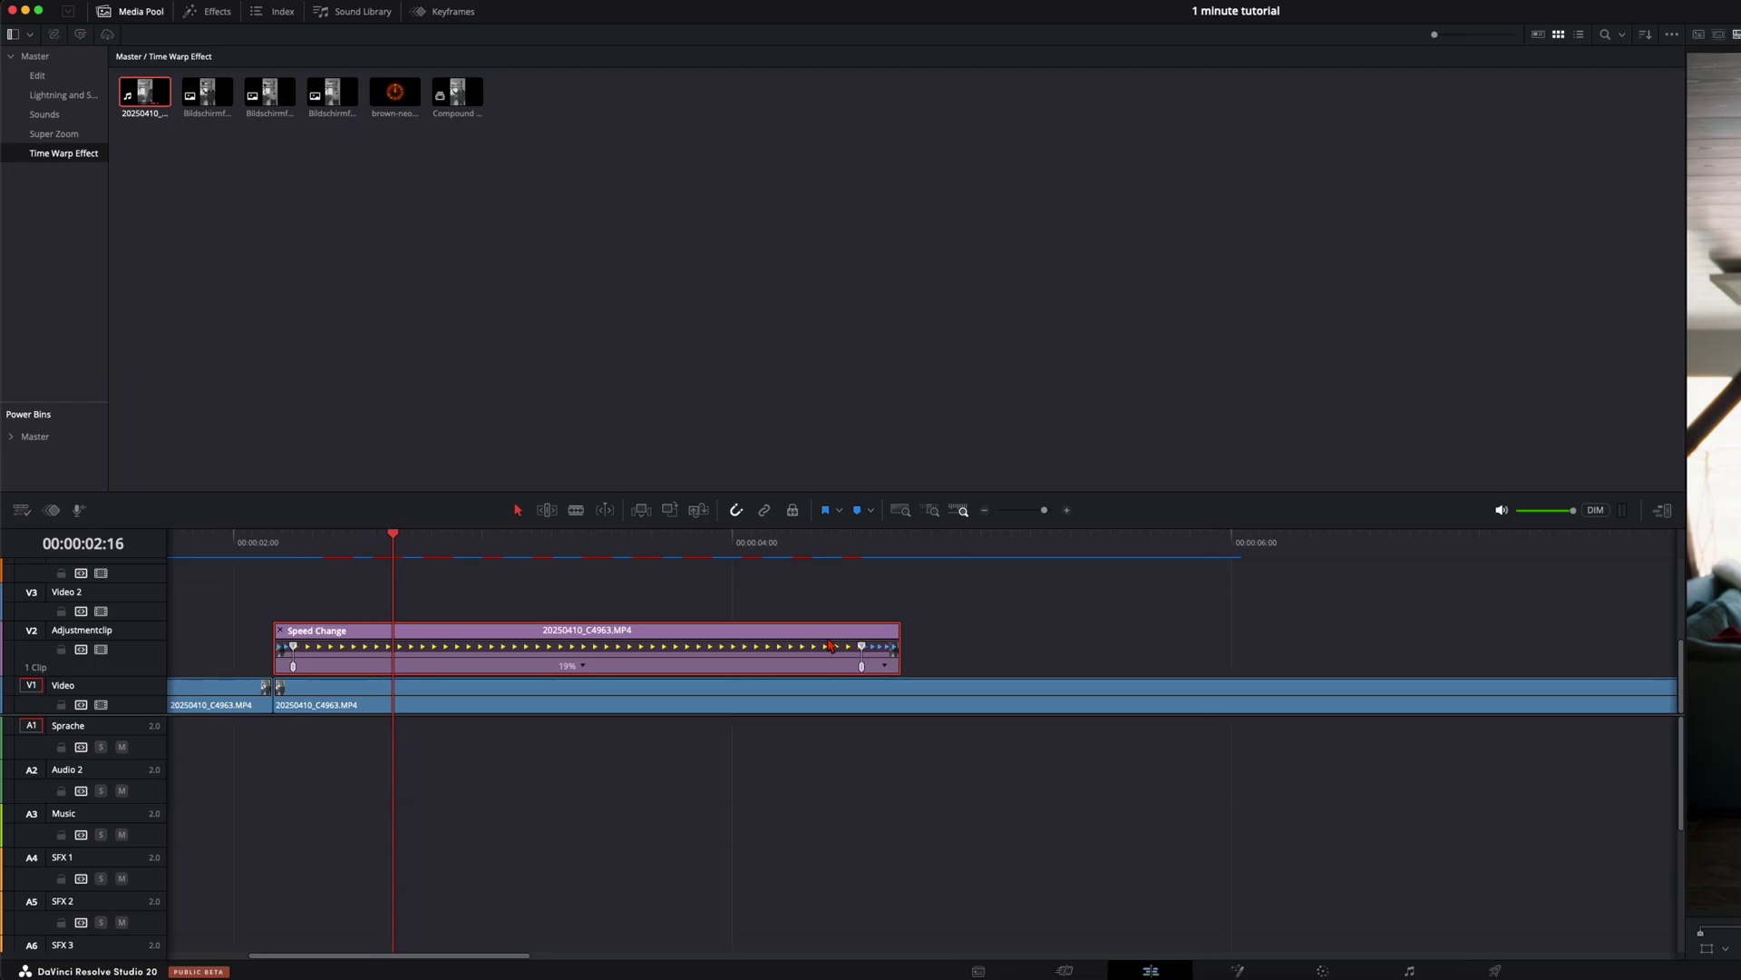
{"action": "left_click", "coordinate": [963, 652]}
{"action": "left_click_drag", "start_coordinate": [963, 652], "coordinate": [1678, 633]}
{"action": "scroll", "coordinate": [1275, 661], "scroll_direction": "right", "scroll_amount": 10}
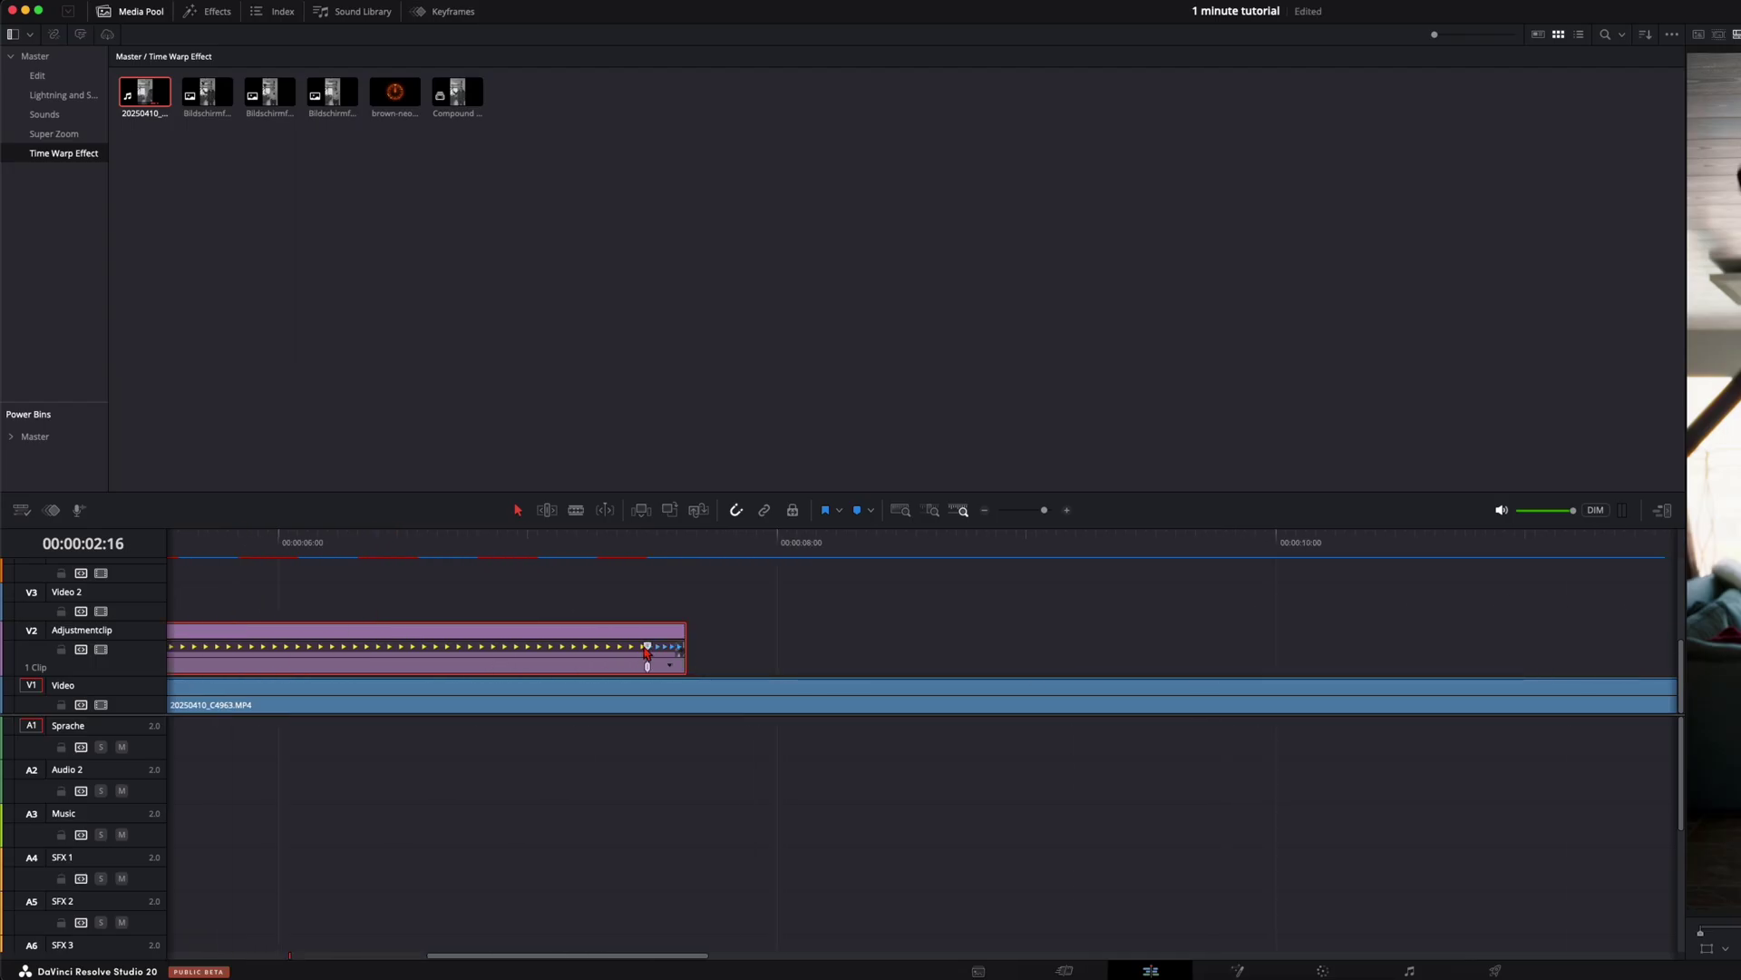
{"action": "left_click_drag", "start_coordinate": [647, 648], "coordinate": [930, 645]}
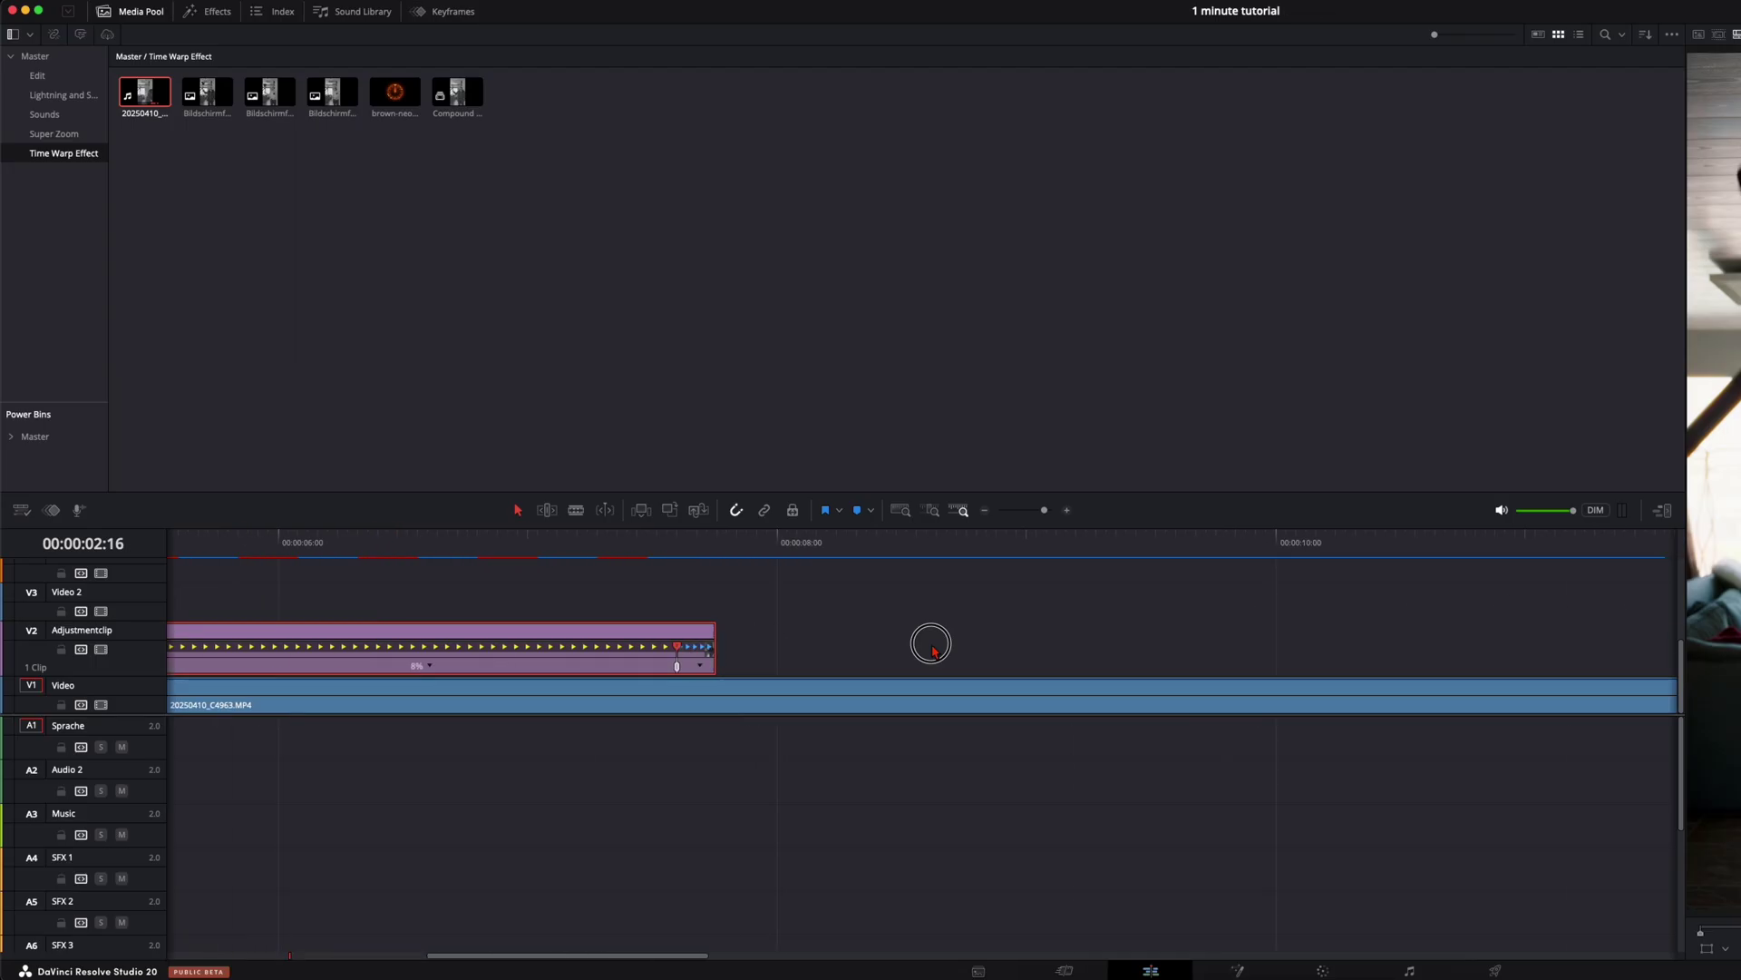
{"action": "left_click_drag", "start_coordinate": [930, 645], "coordinate": [1695, 635]}
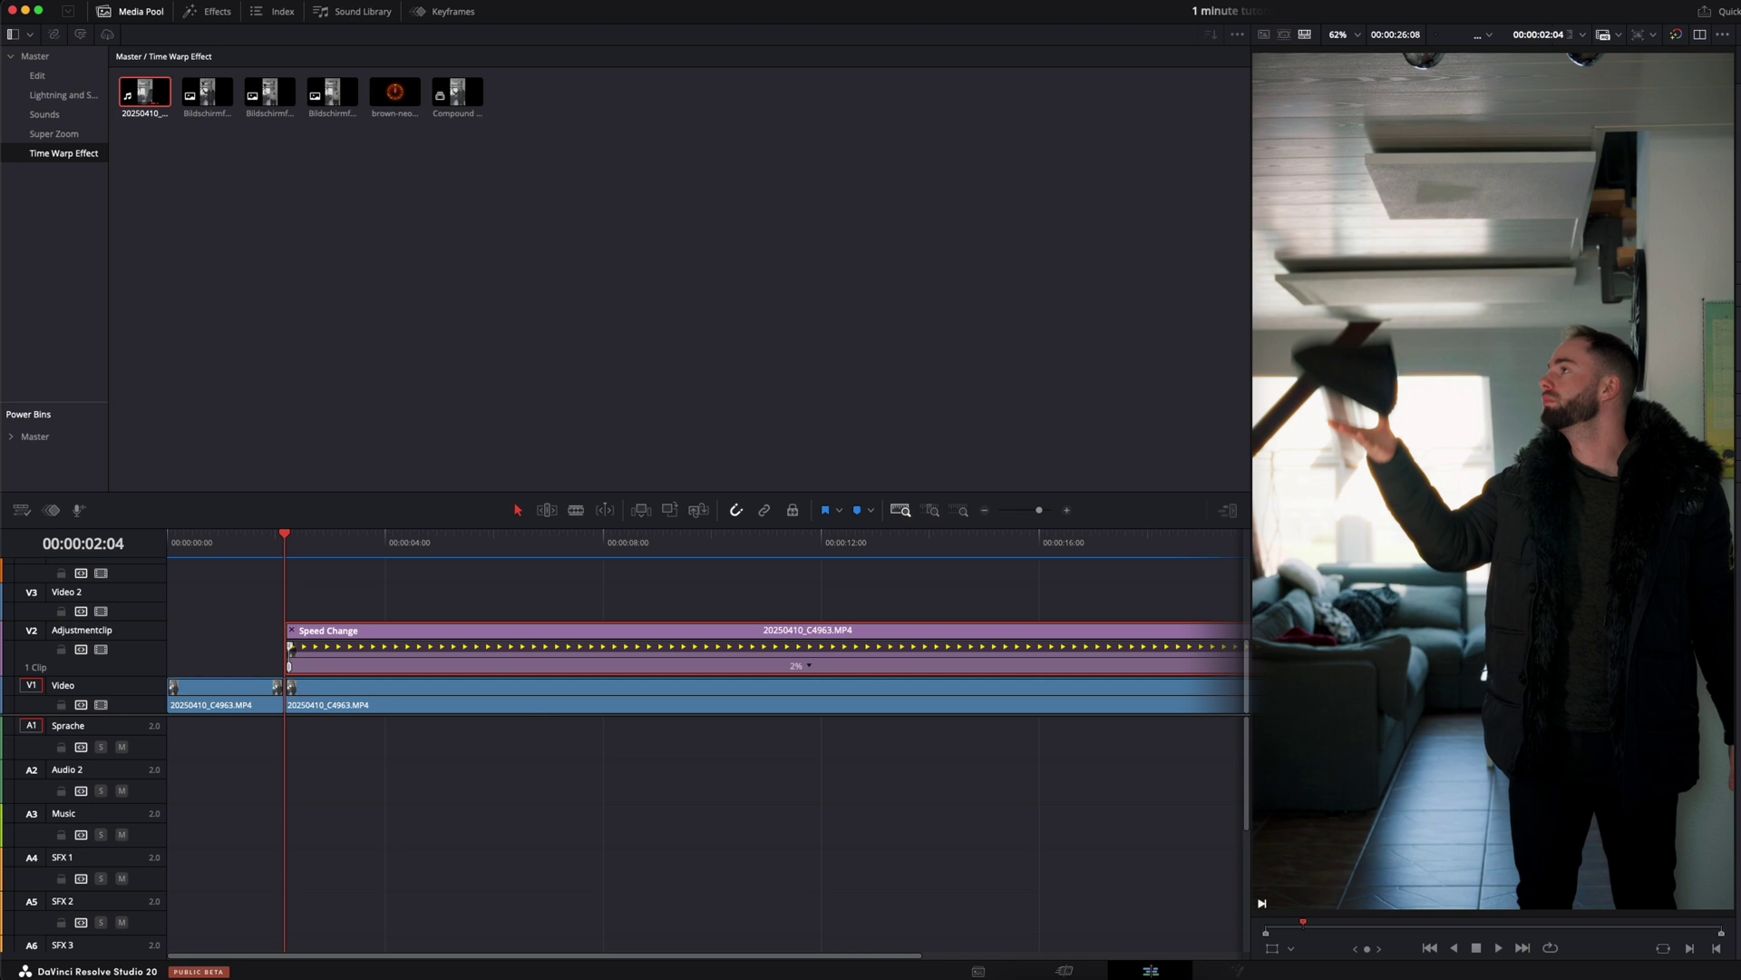
Step: Open the retimed clip on the Color page and add a serial node after node 13
{"action": "left_click", "coordinate": [1326, 971]}
{"action": "left_click_drag", "start_coordinate": [751, 298], "coordinate": [790, 293]}
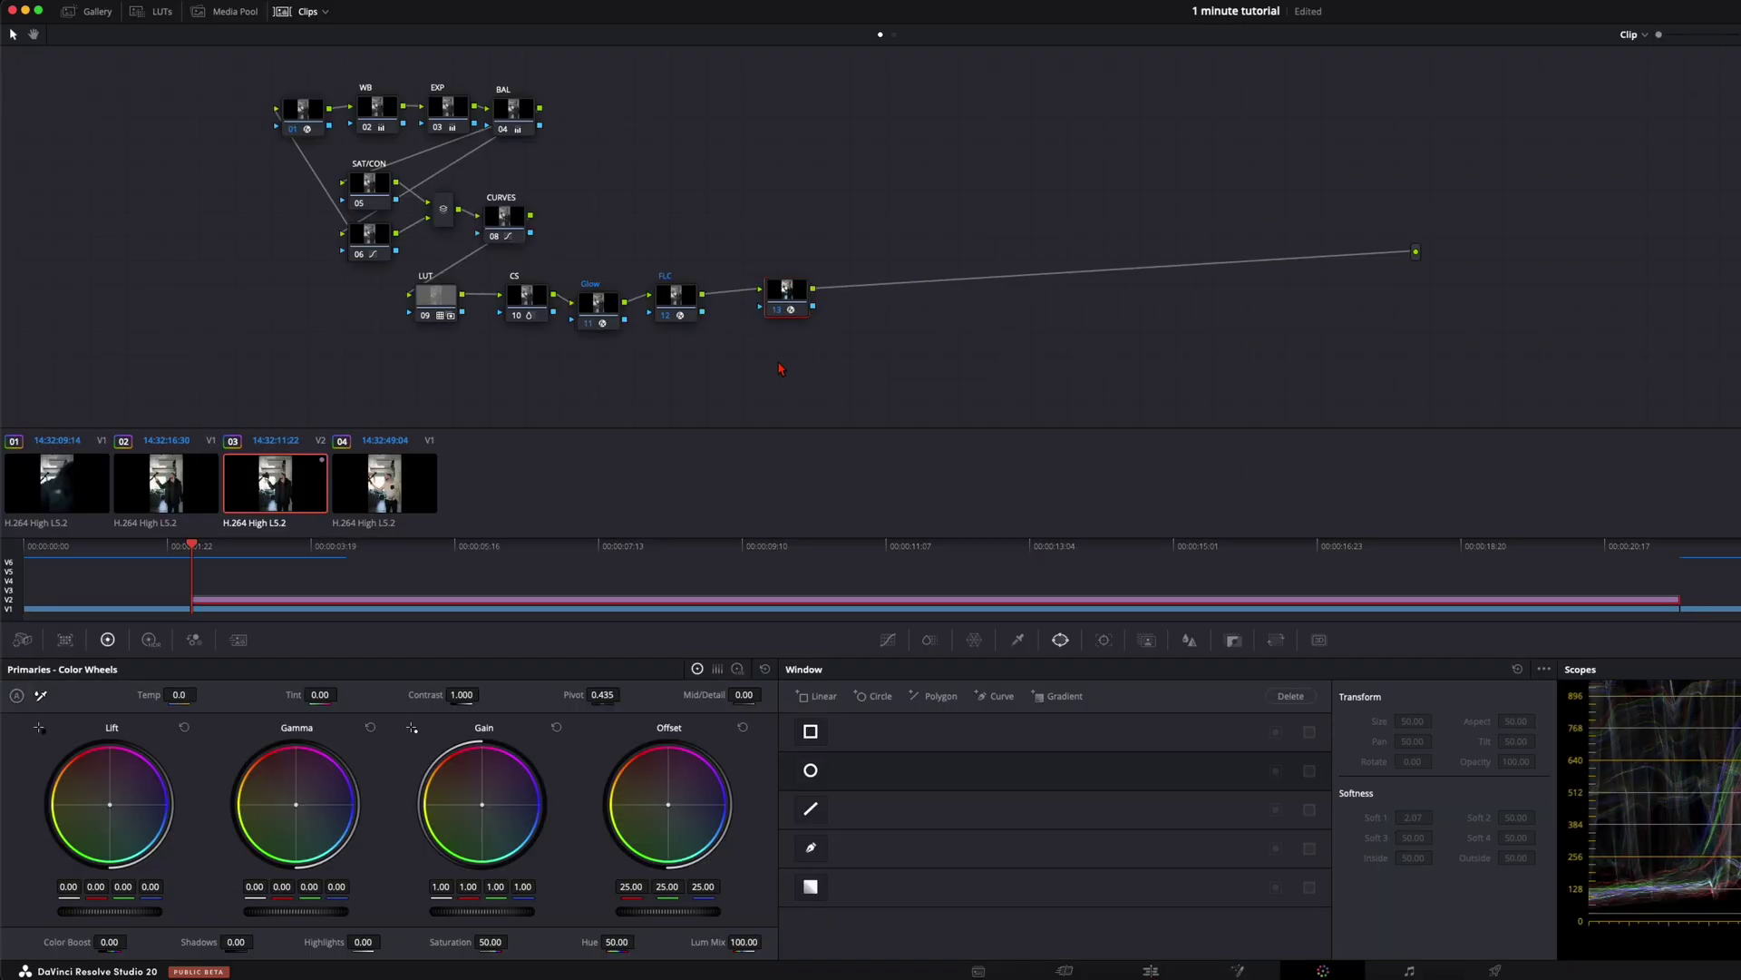
{"action": "key", "text": "alt+s"}
{"action": "left_click_drag", "start_coordinate": [743, 466], "coordinate": [813, 458]}
Step: Add an alpha output to the node graph and connect node 14's alpha to it
{"action": "right_click", "coordinate": [927, 486]}
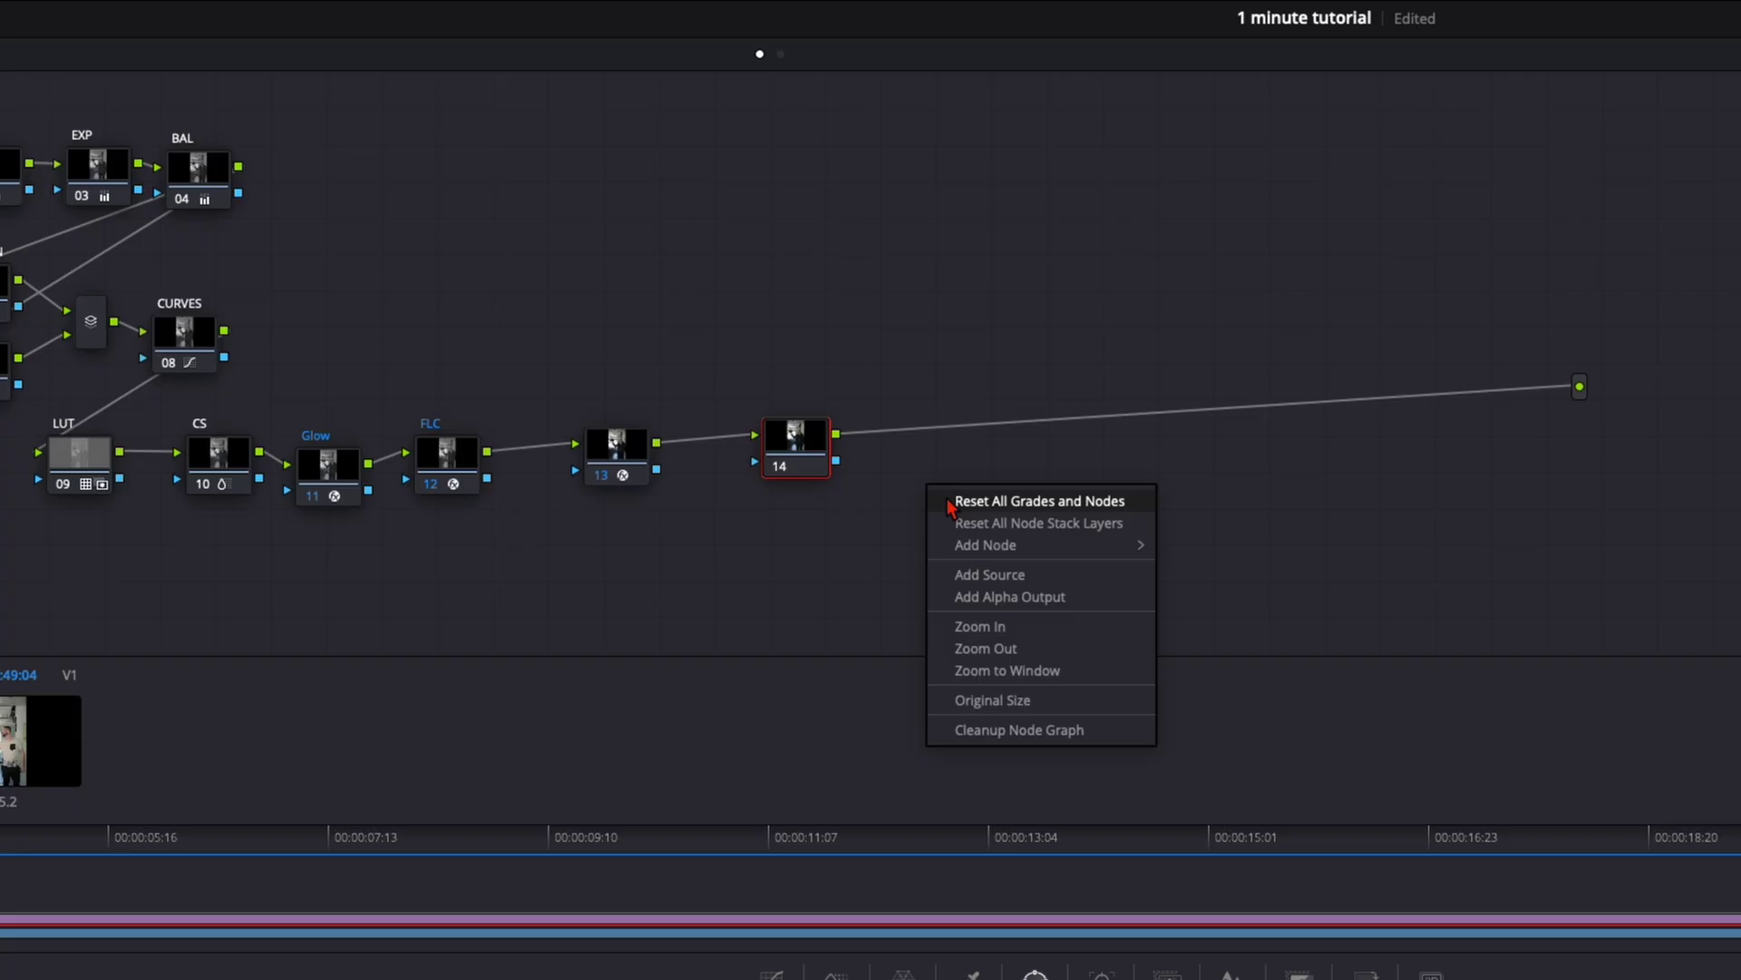
{"action": "left_click", "coordinate": [970, 596]}
{"action": "left_click_drag", "start_coordinate": [837, 460], "coordinate": [1582, 440]}
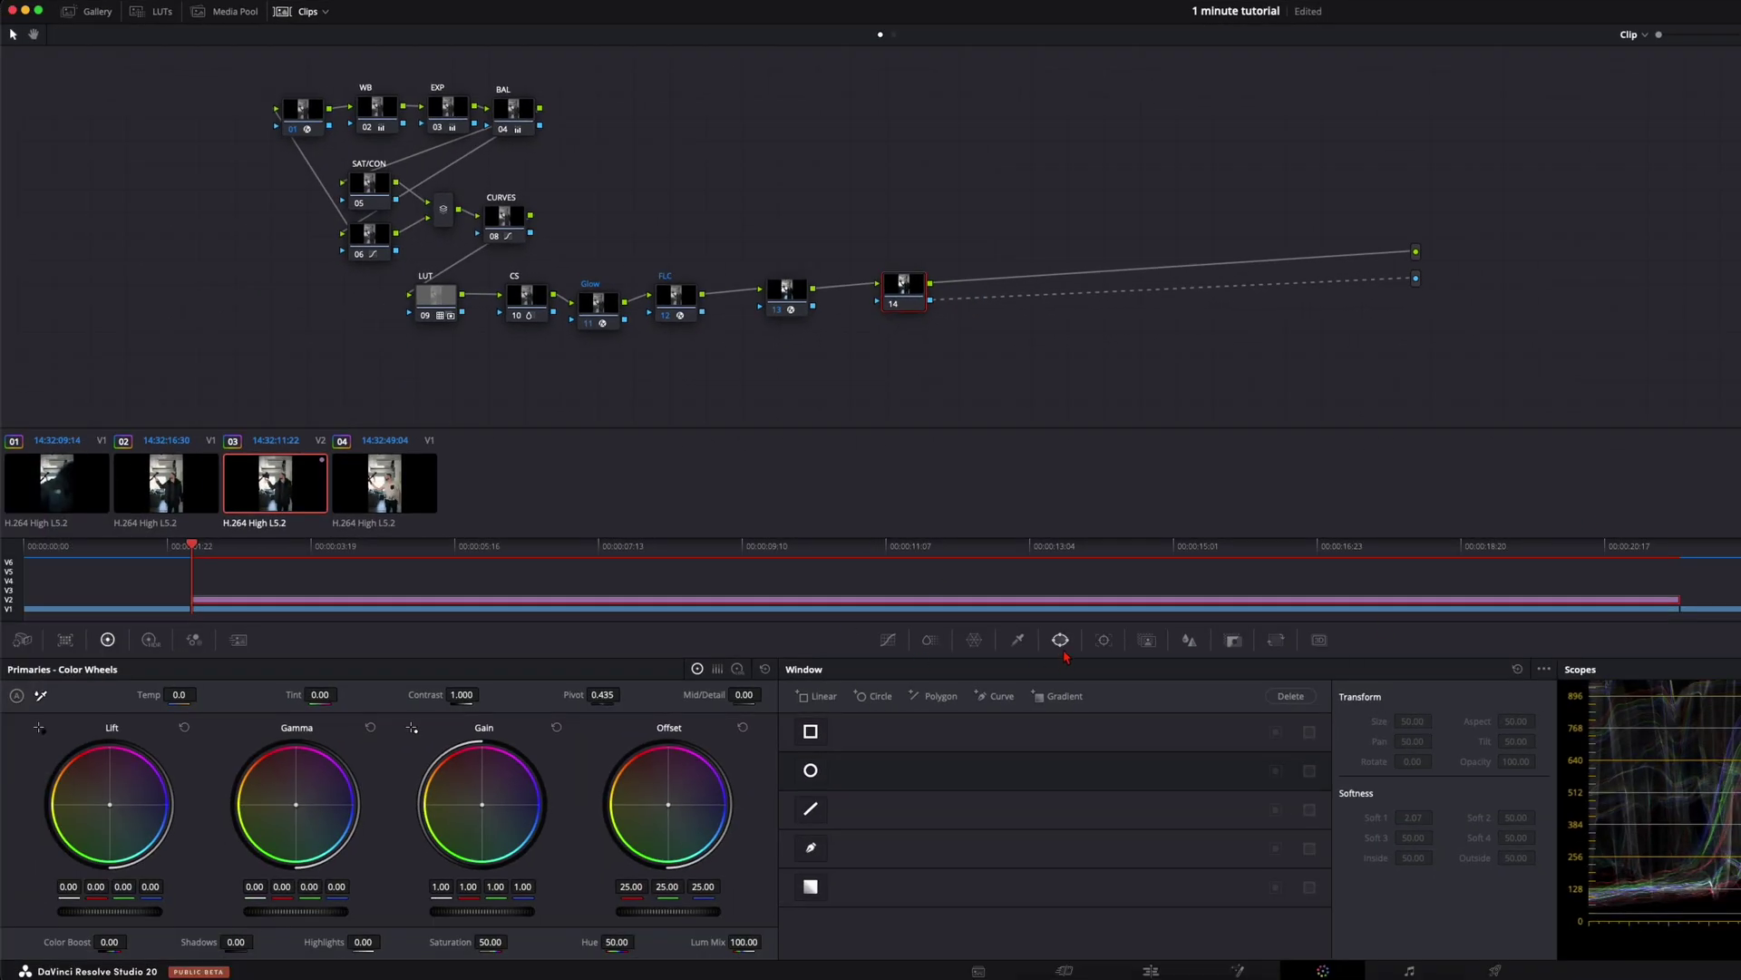
Step: Draw a closed four-point curve window on node 14 around the beanie's flight area, extending past the frame edges
{"action": "left_click", "coordinate": [812, 849]}
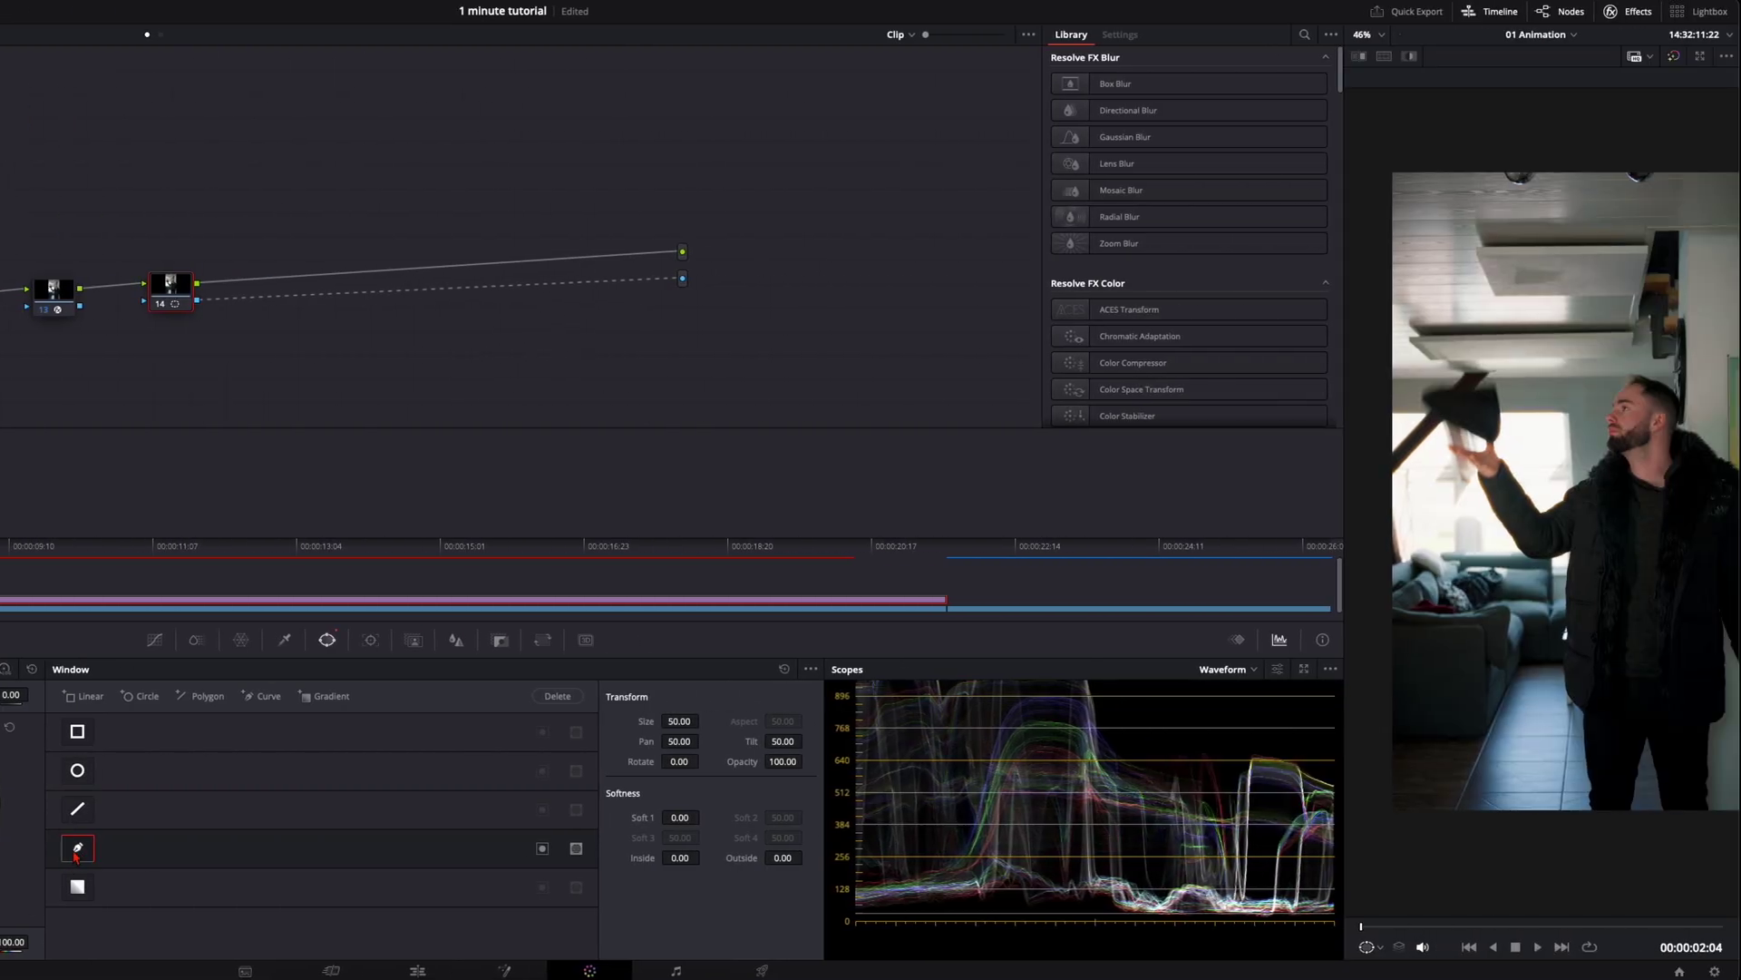
{"action": "left_click", "coordinate": [1369, 435]}
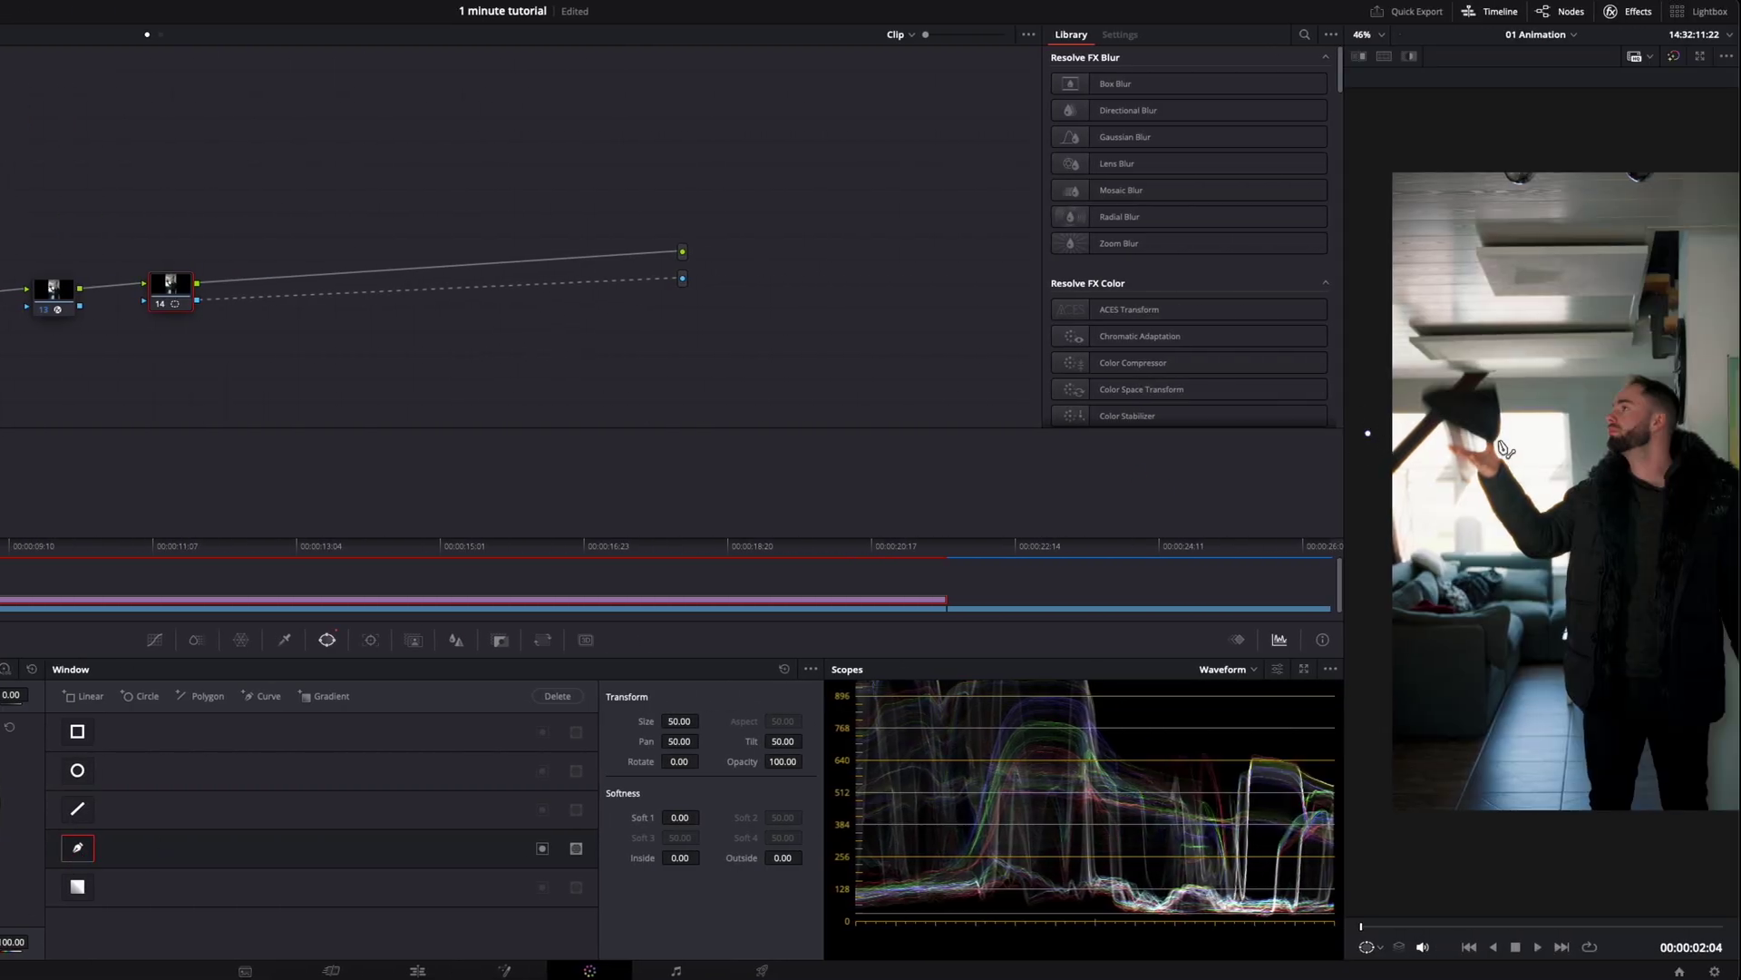
{"action": "left_click", "coordinate": [1536, 157]}
{"action": "left_click", "coordinate": [1382, 151]}
{"action": "left_click", "coordinate": [1369, 436]}
Step: Raise the window corner closest to the man's head so it clears him at 00:00:05:00, and return to the throw
{"action": "left_click_drag", "start_coordinate": [1361, 927], "coordinate": [1415, 930]}
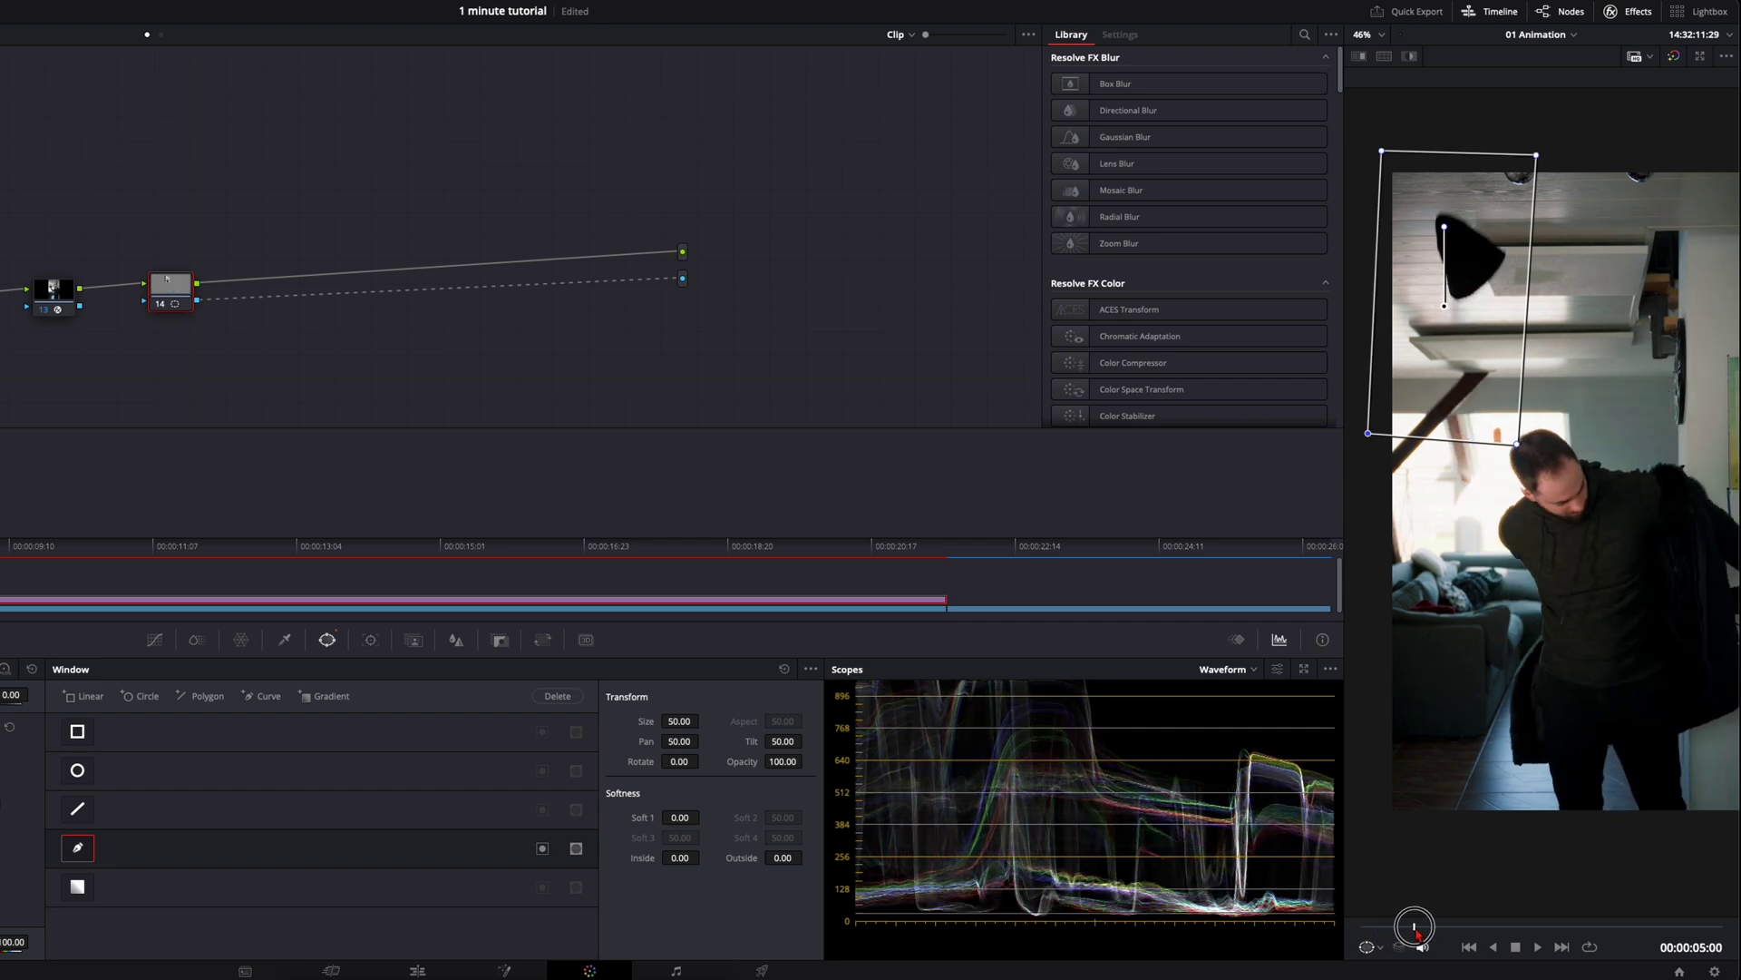
{"action": "left_click_drag", "start_coordinate": [1521, 447], "coordinate": [1521, 427]}
{"action": "left_click_drag", "start_coordinate": [1417, 927], "coordinate": [1367, 926]}
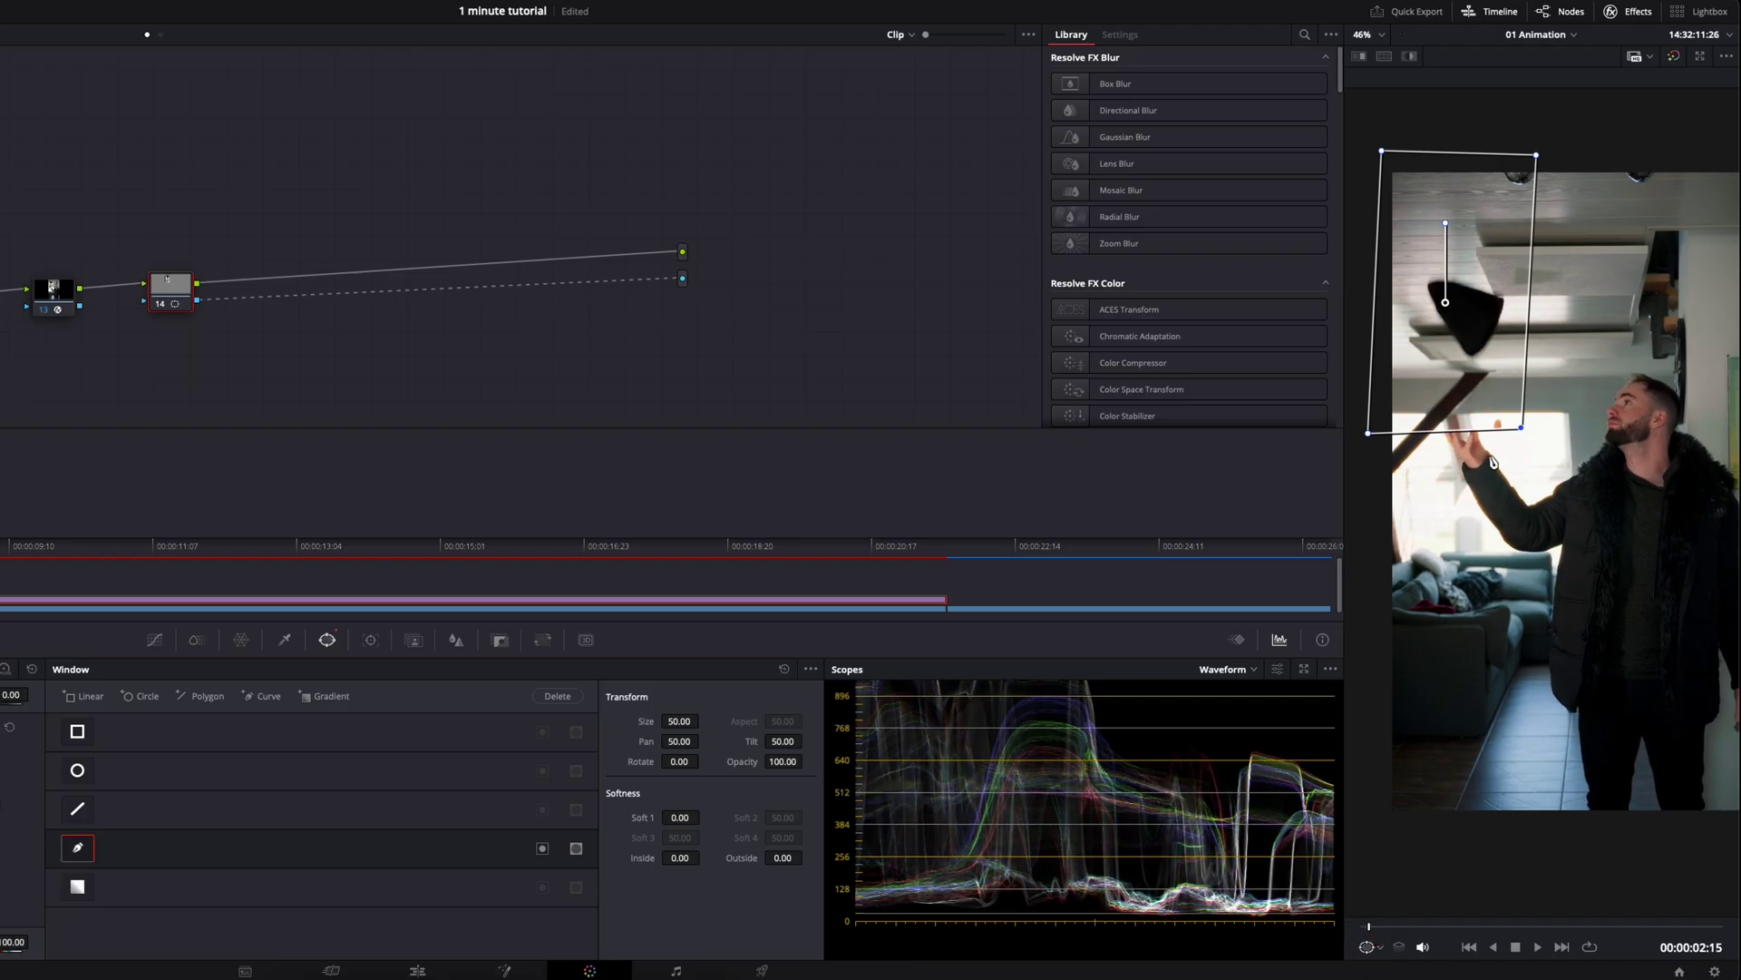
Step: Set the window tracker to Frame mode and keyframe the window slightly higher at 00:00:02:12, above the hand
{"action": "left_click_drag", "start_coordinate": [1369, 927], "coordinate": [1367, 927]}
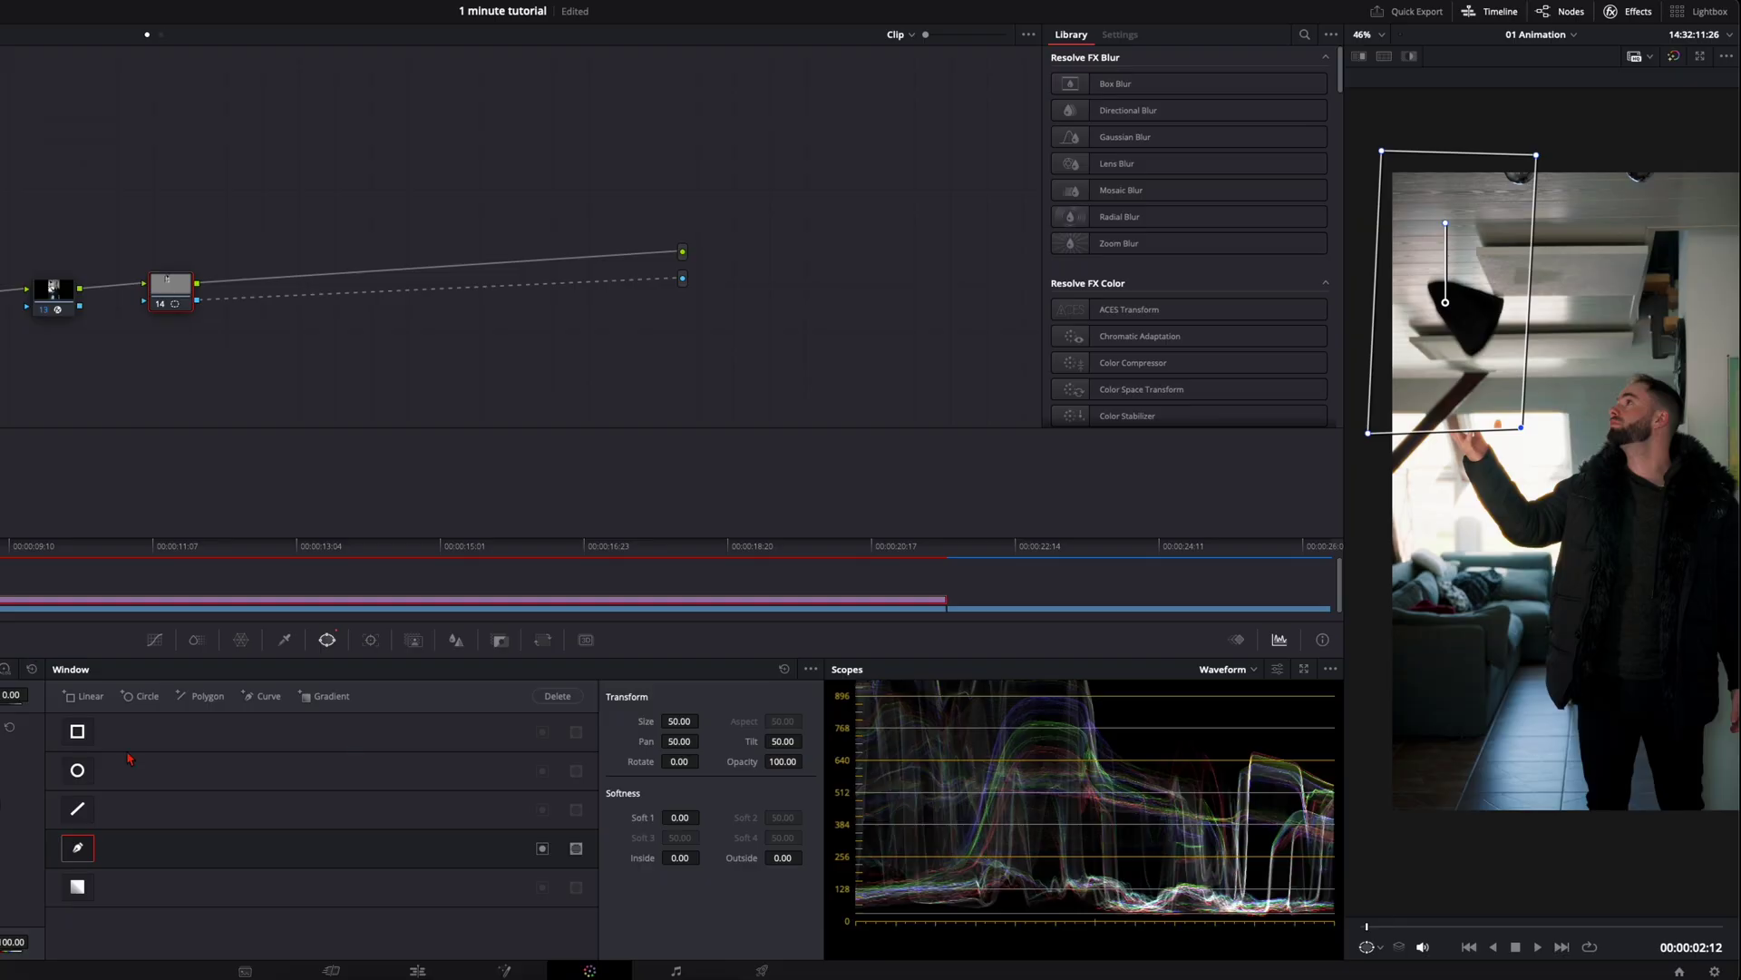
{"action": "left_click", "coordinate": [372, 640]}
{"action": "left_click", "coordinate": [757, 698]}
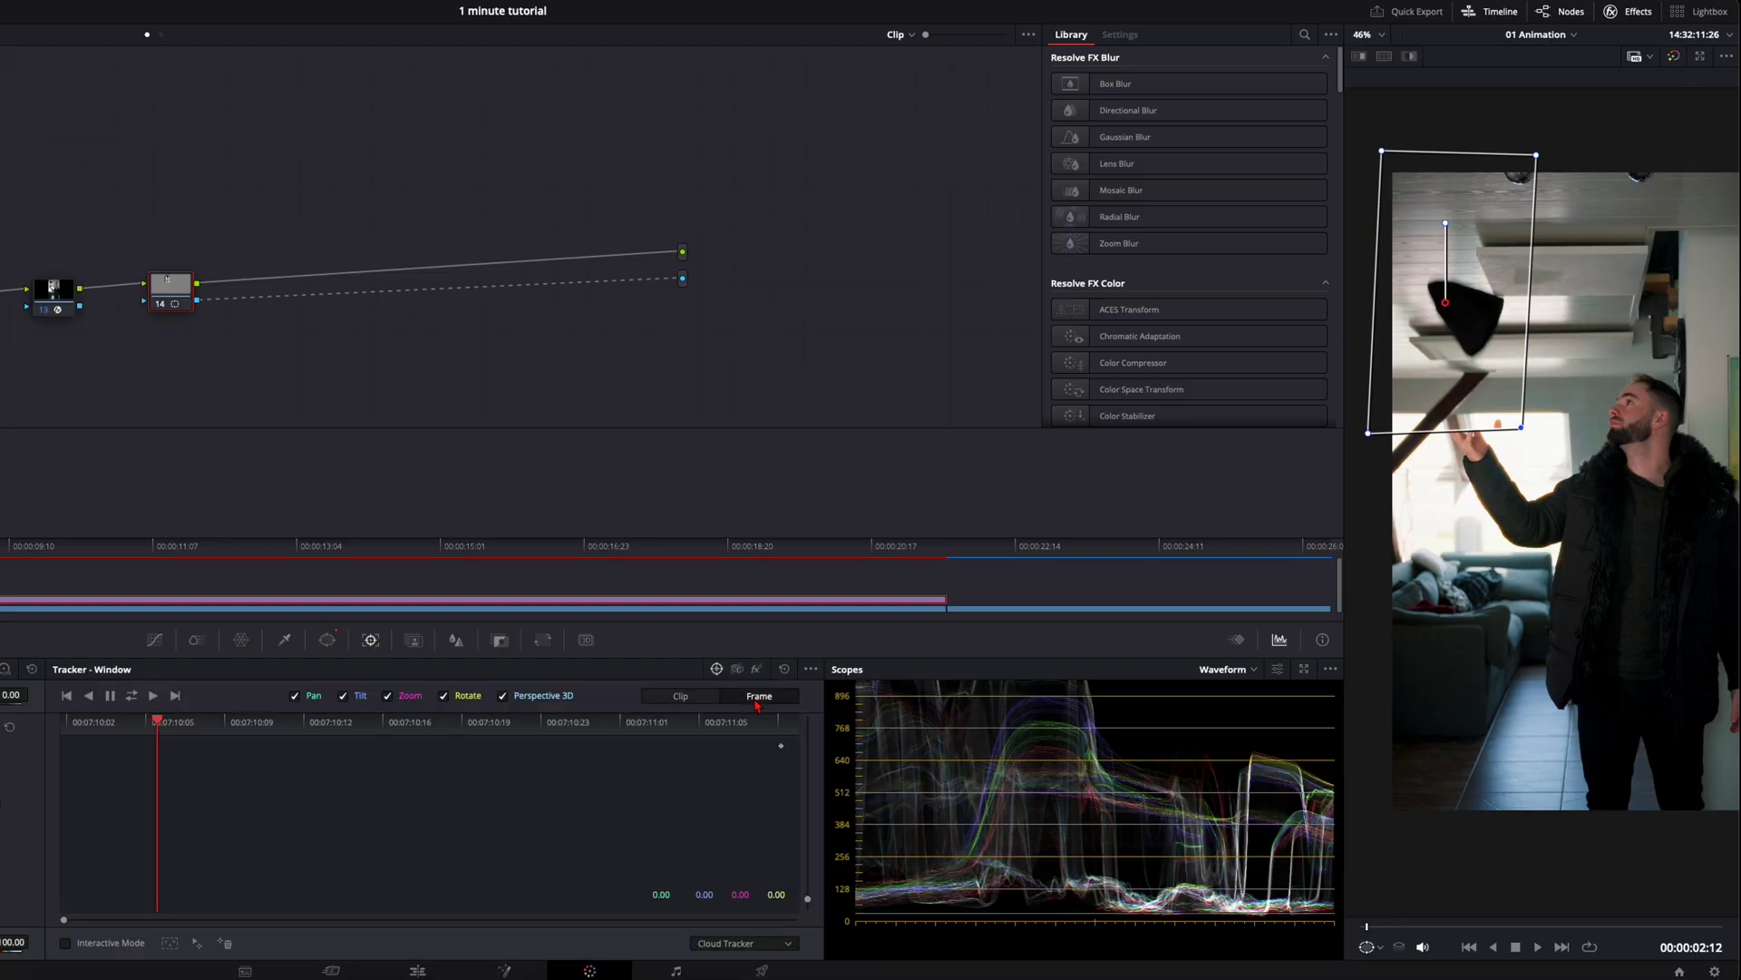
{"action": "left_click_drag", "start_coordinate": [1474, 392], "coordinate": [1474, 381]}
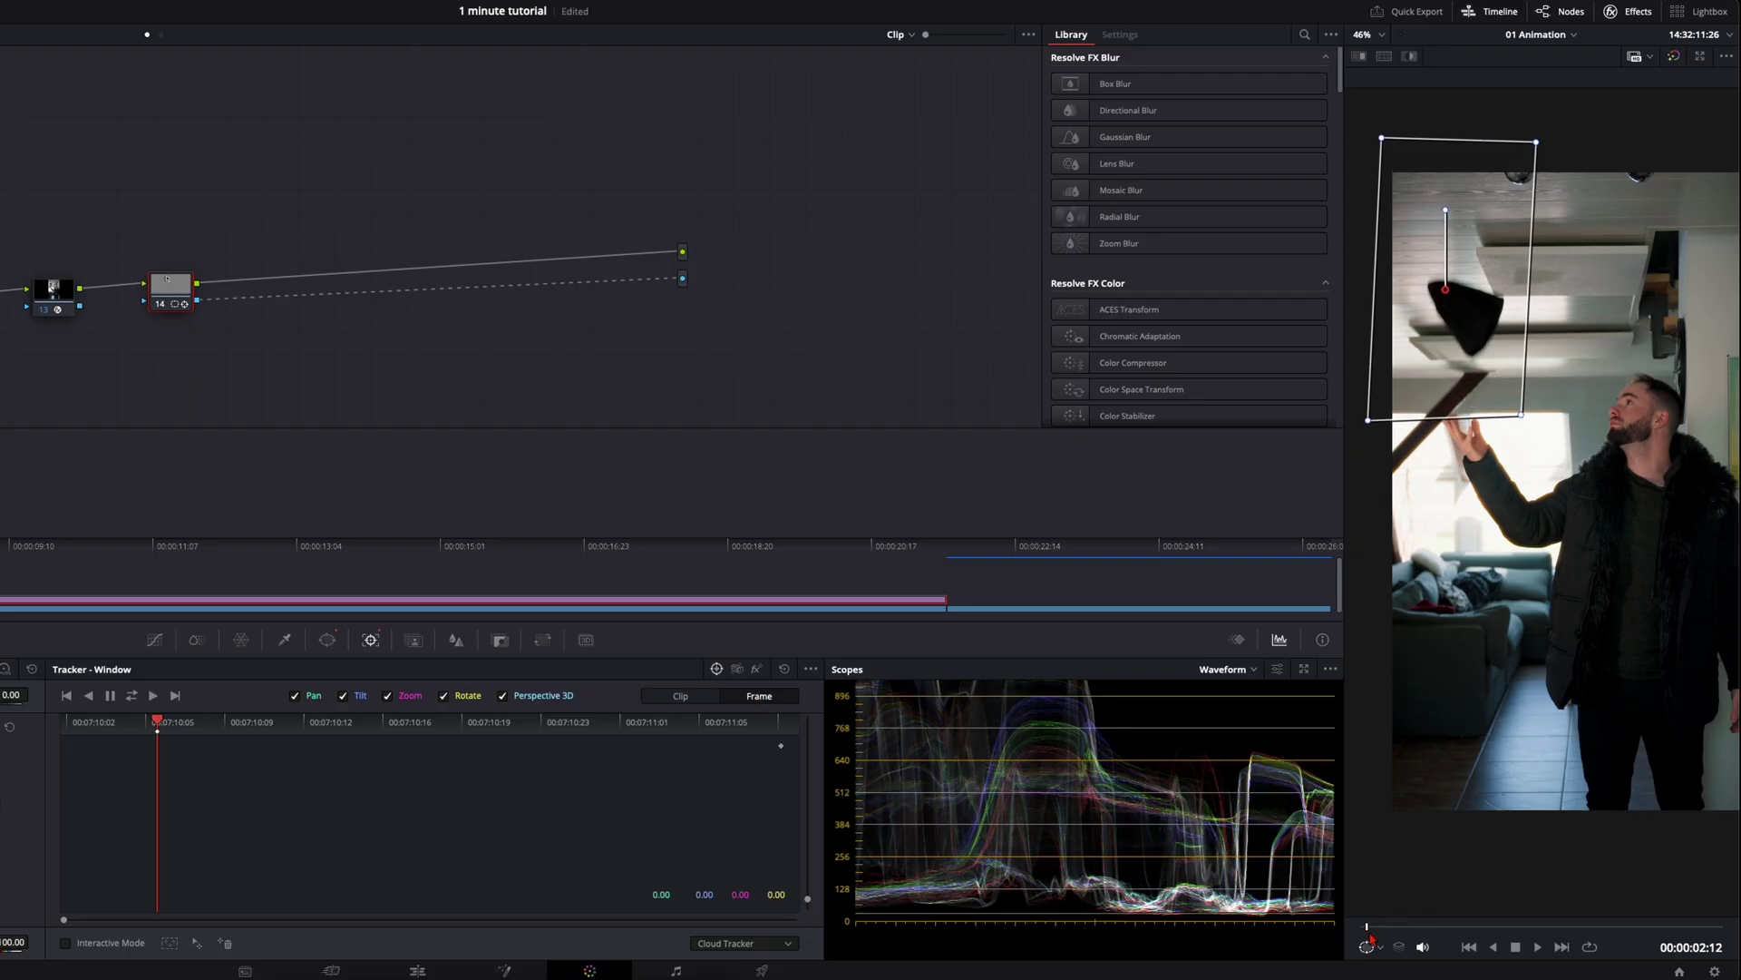
Step: Keyframe the window lower around the beanie at 00:00:02:04 and move it higher, clear of the hand, a few frames on
{"action": "left_click_drag", "start_coordinate": [1369, 932], "coordinate": [1358, 932]}
{"action": "left_click_drag", "start_coordinate": [1462, 347], "coordinate": [1464, 355]}
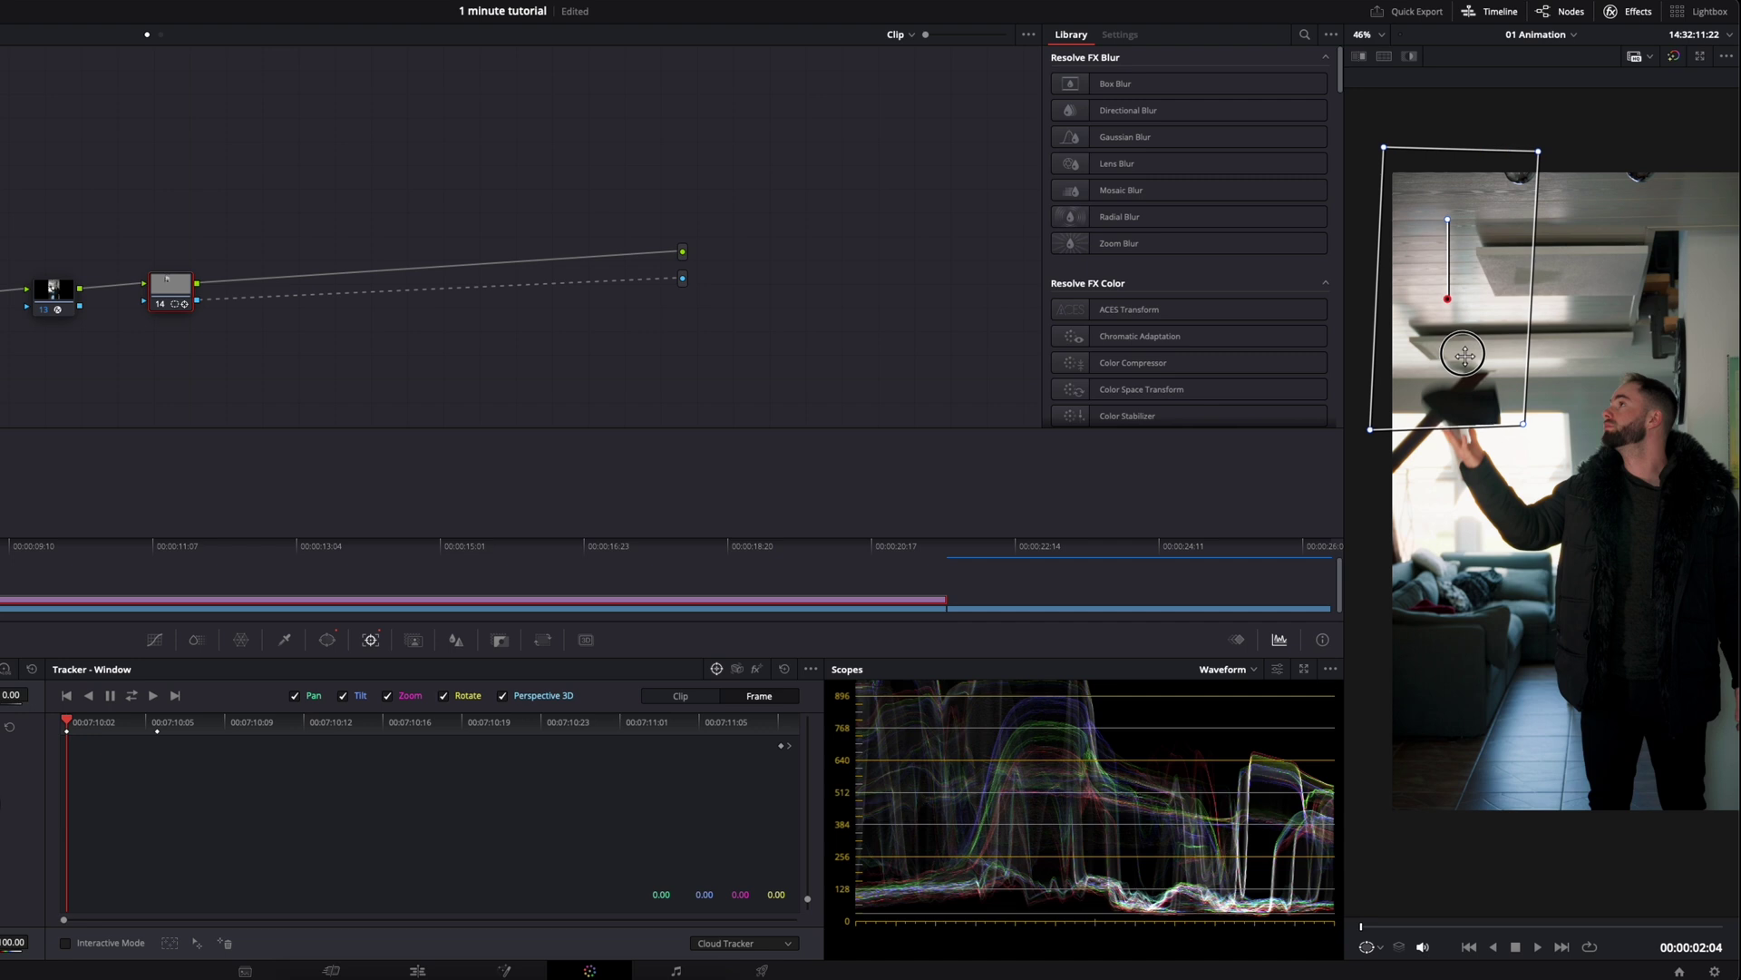
{"action": "left_click_drag", "start_coordinate": [1363, 929], "coordinate": [1365, 928]}
{"action": "left_click_drag", "start_coordinate": [1479, 363], "coordinate": [1478, 341]}
Step: Keyframe the window at 00:00:21:07, lower it around the beanie at 00:00:21:08, and scrub through the clip
{"action": "left_click_drag", "start_coordinate": [1370, 929], "coordinate": [1723, 929]}
{"action": "left_click_drag", "start_coordinate": [1473, 356], "coordinate": [1474, 359]}
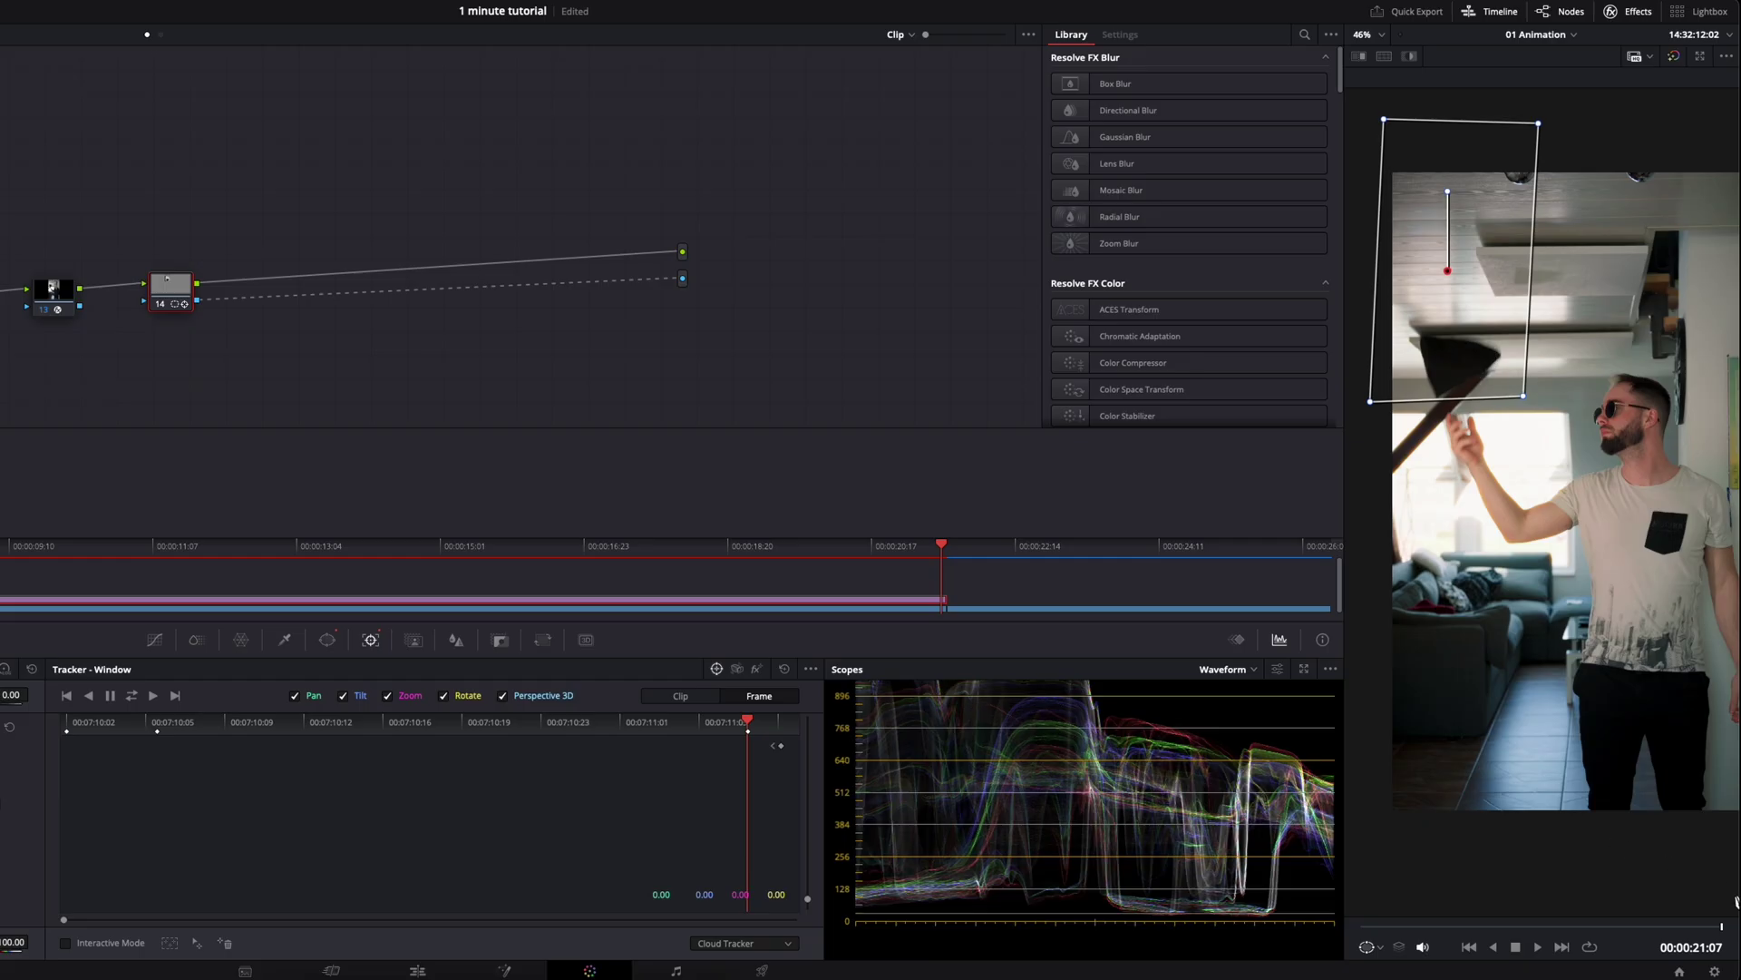
{"action": "left_click_drag", "start_coordinate": [1726, 936], "coordinate": [1728, 935]}
{"action": "left_click_drag", "start_coordinate": [1488, 351], "coordinate": [1497, 388]}
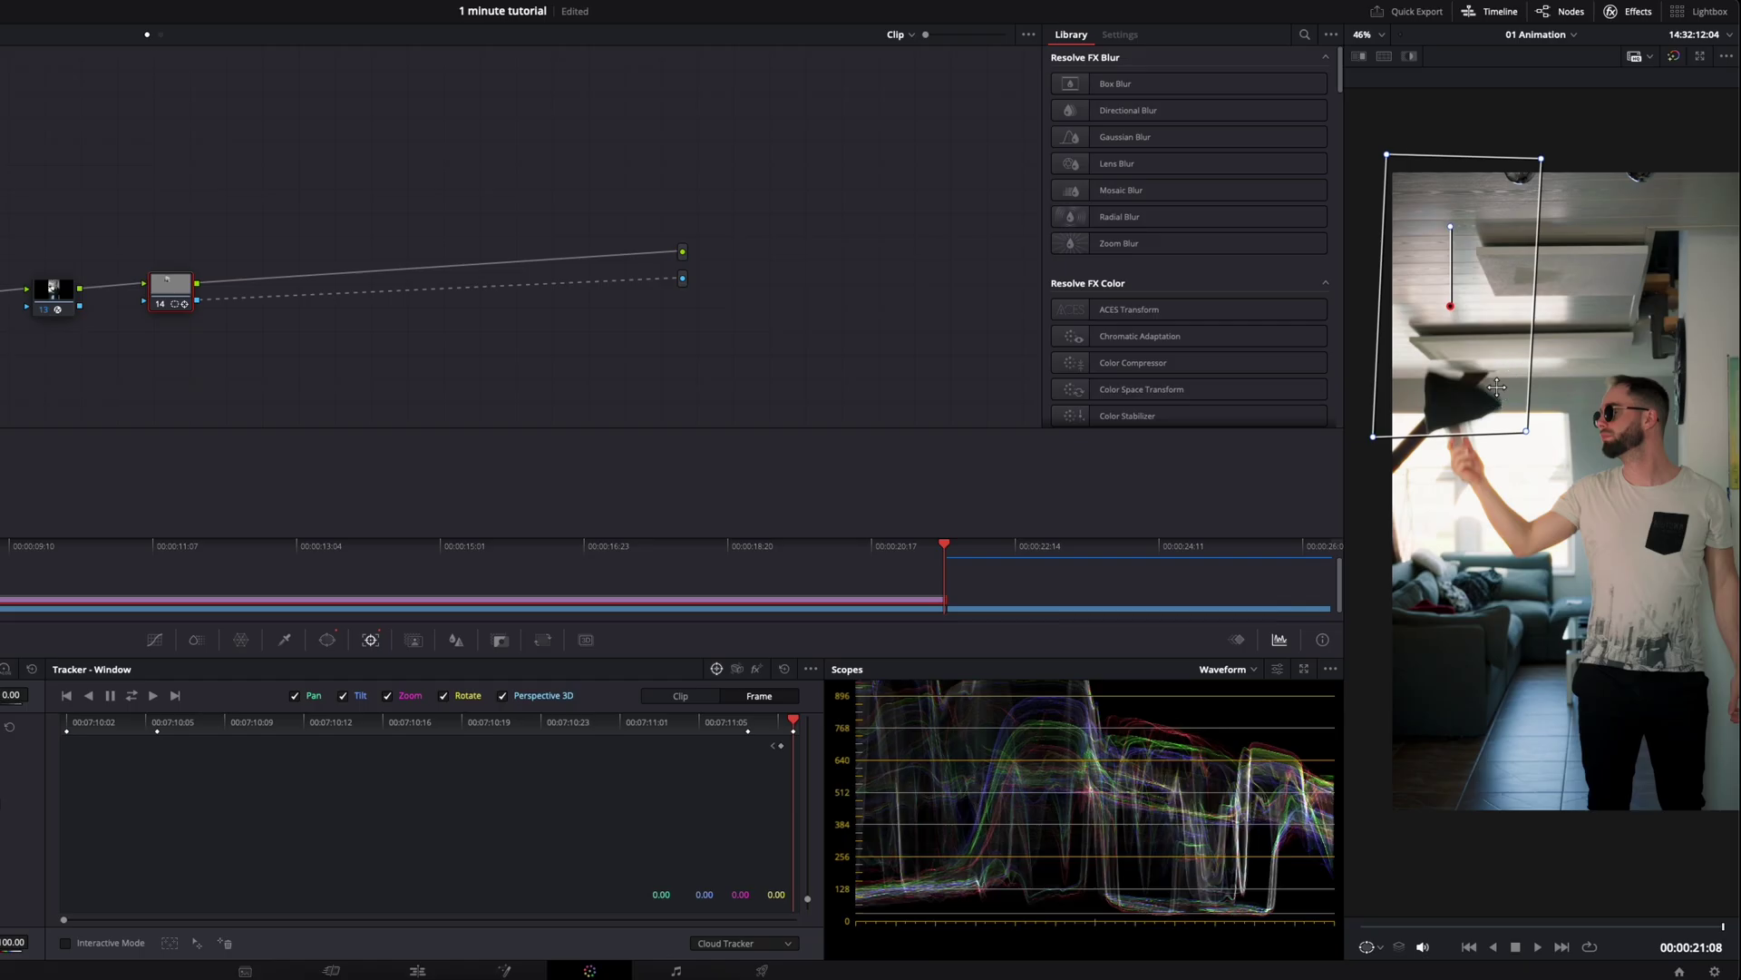
{"action": "left_click_drag", "start_coordinate": [1368, 925], "coordinate": [1696, 928]}
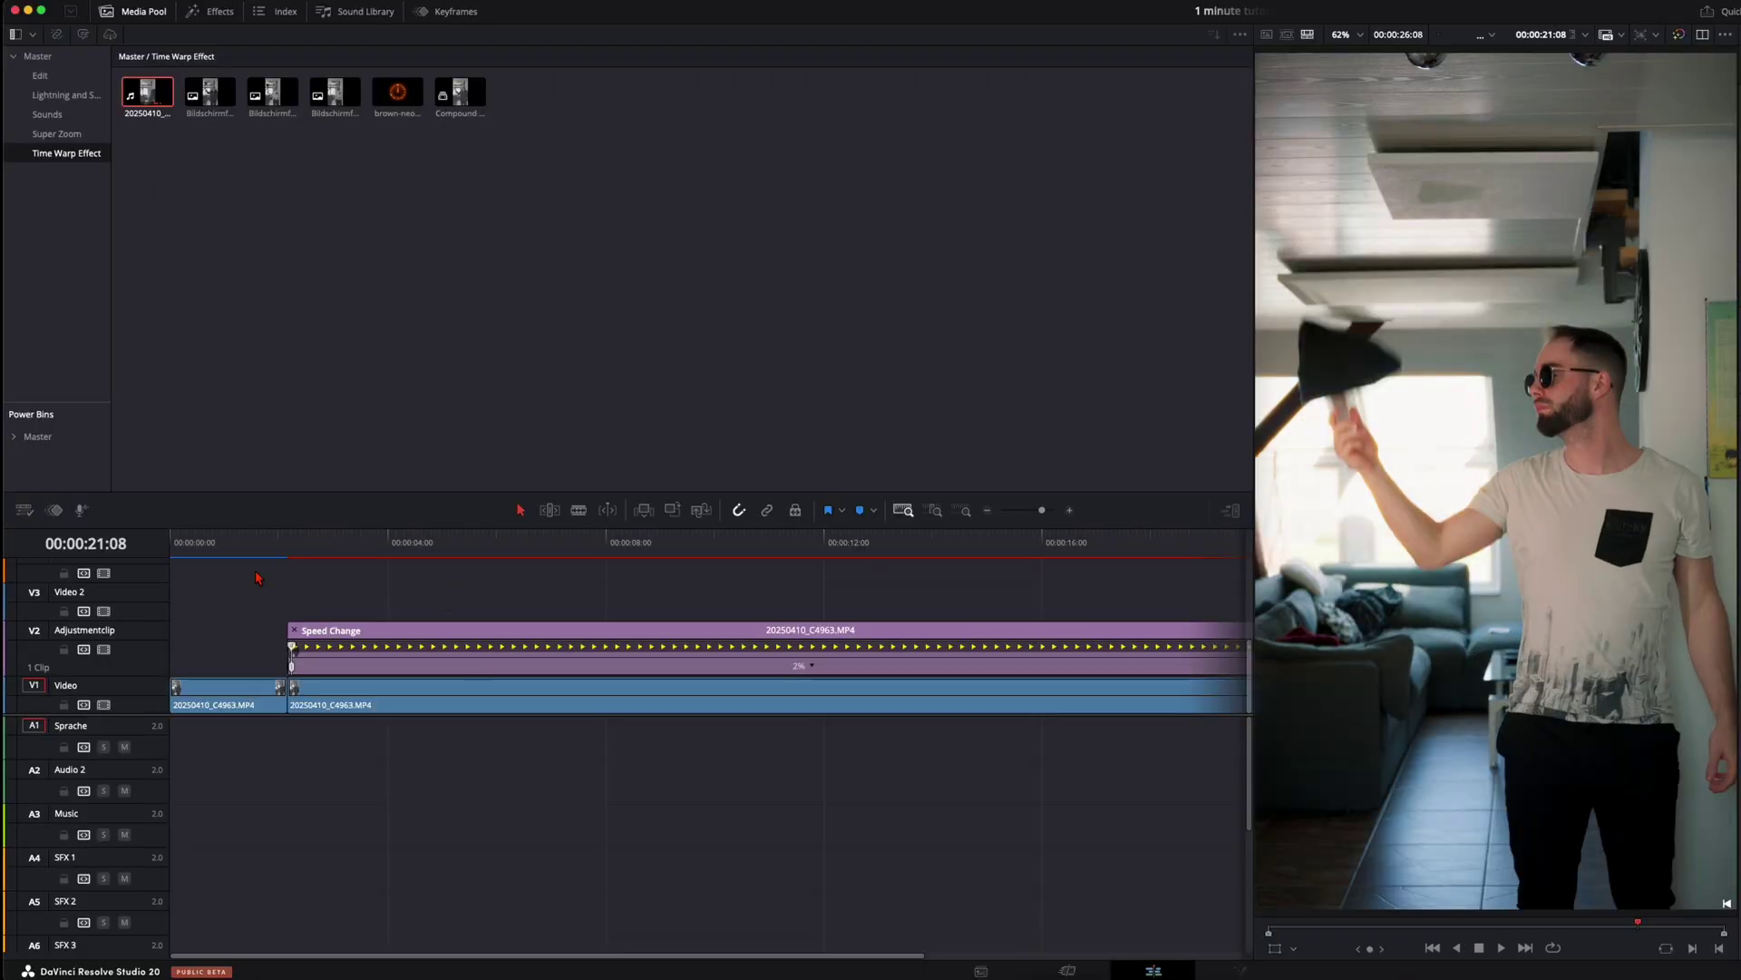
Step: Return to the Edit page, play the composite from the start and check the moment around the second cut
{"action": "left_click_drag", "start_coordinate": [247, 542], "coordinate": [170, 543]}
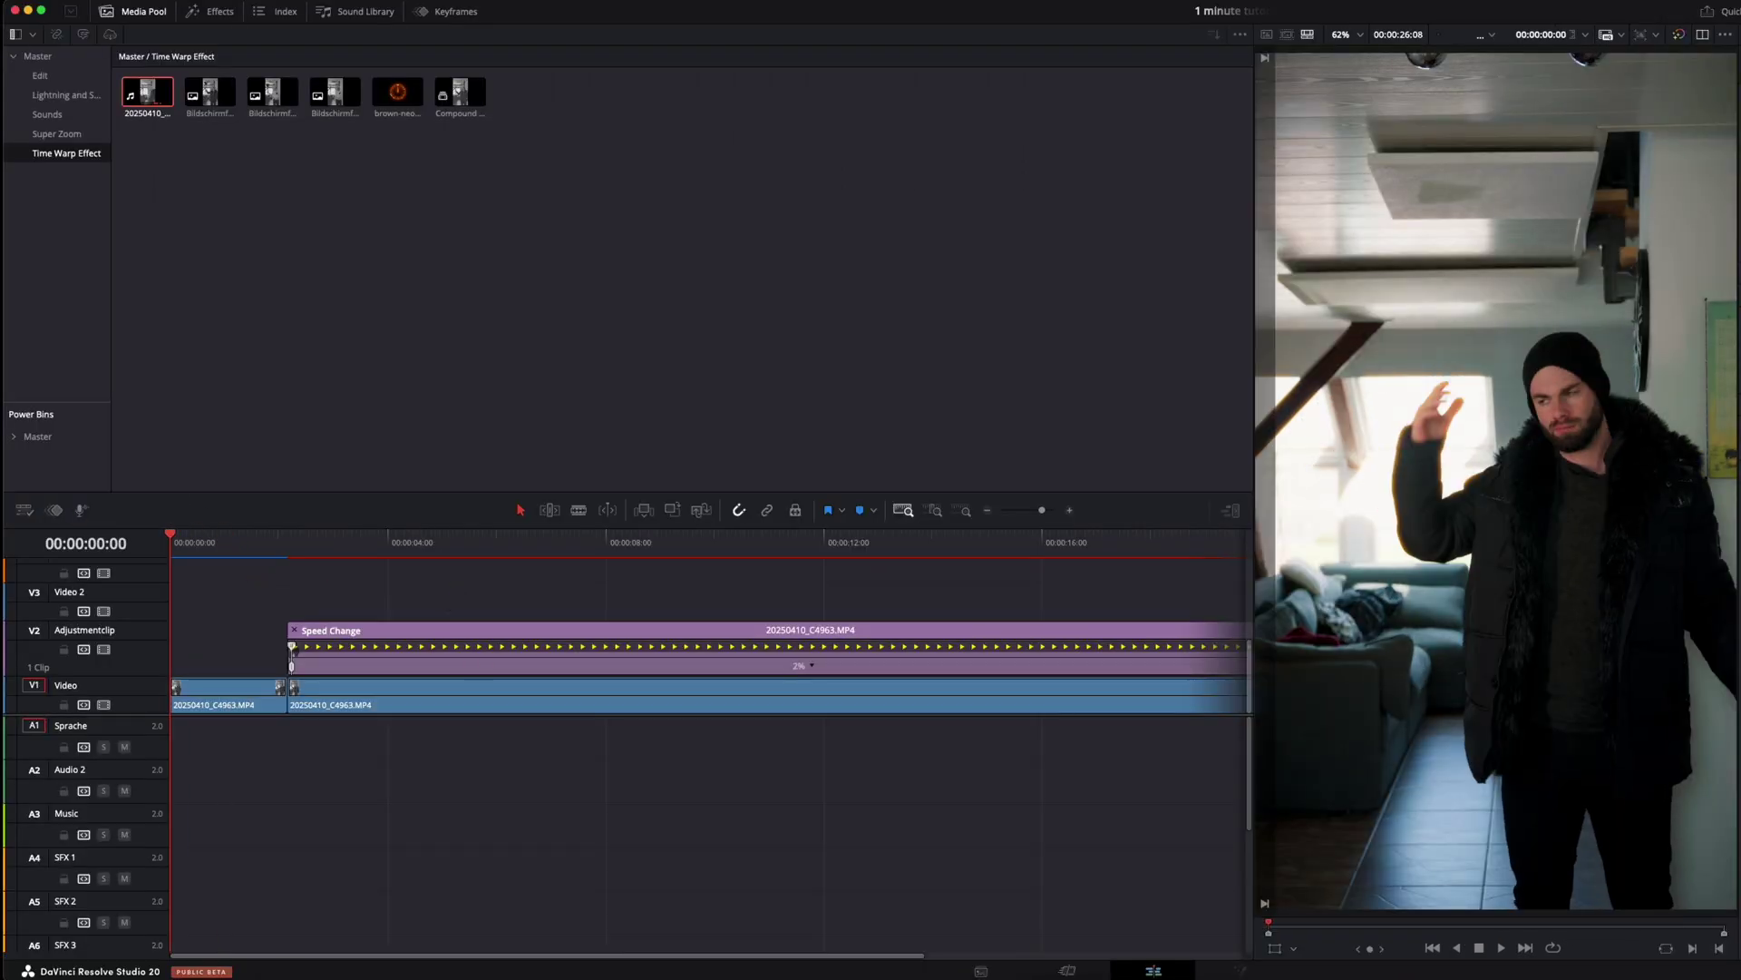
{"action": "key", "text": "space"}
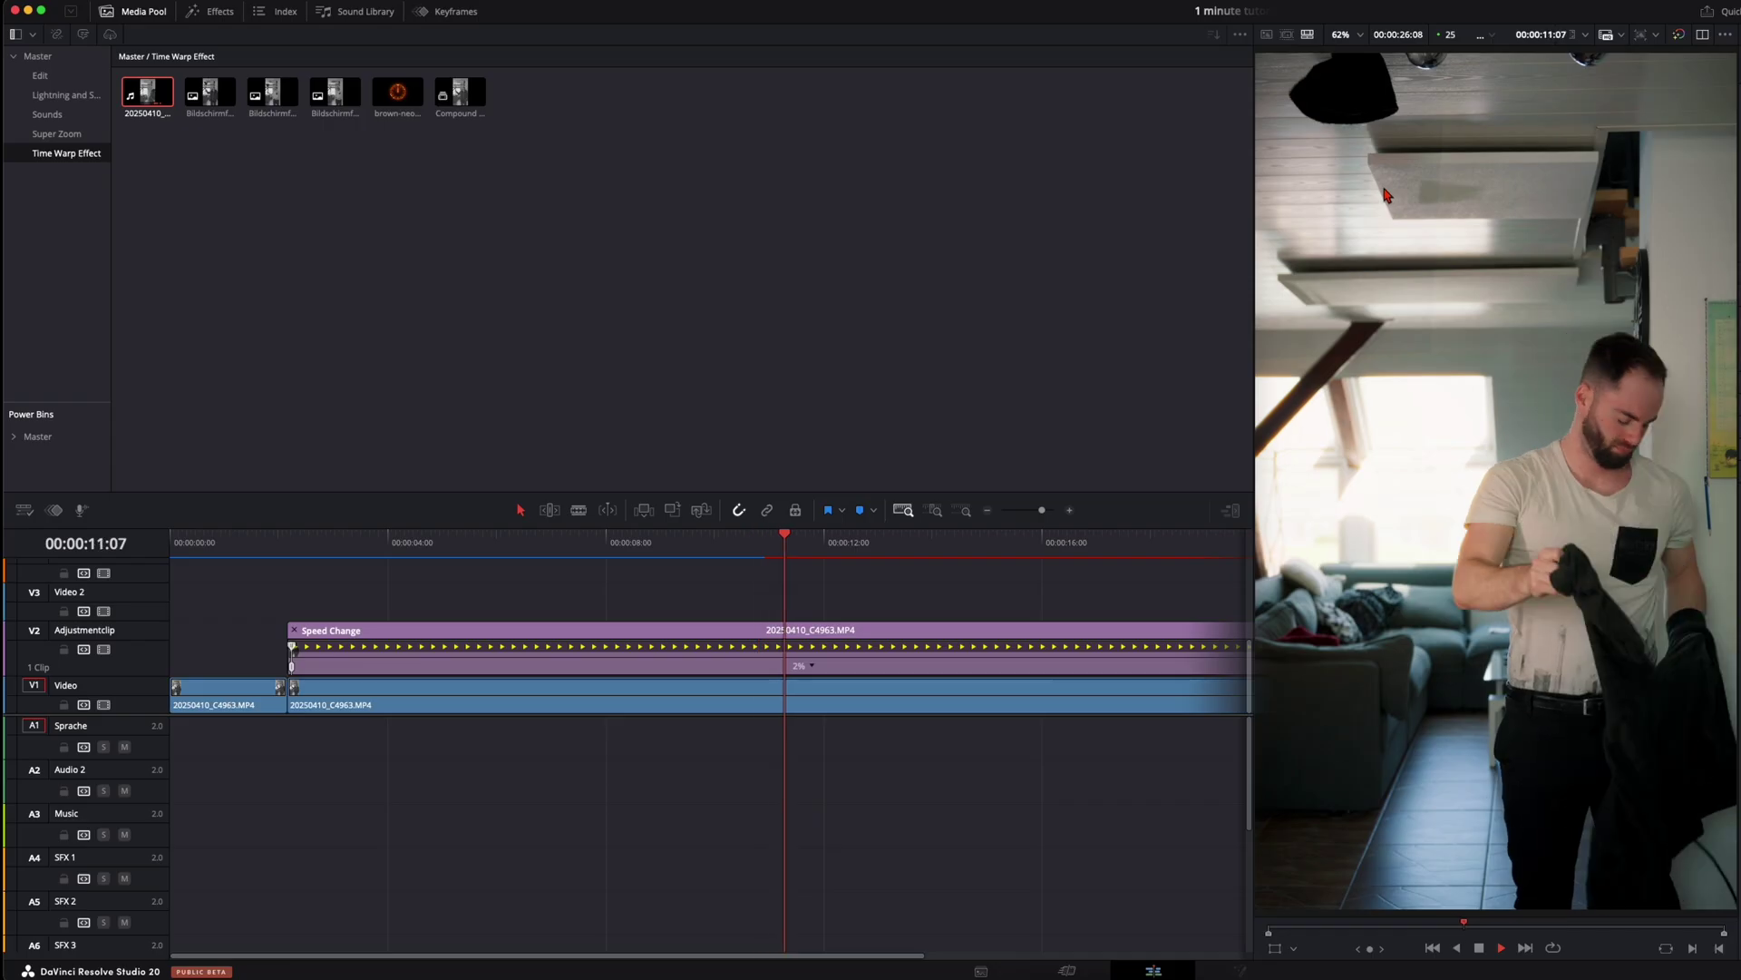
{"action": "left_click", "coordinate": [1203, 542]}
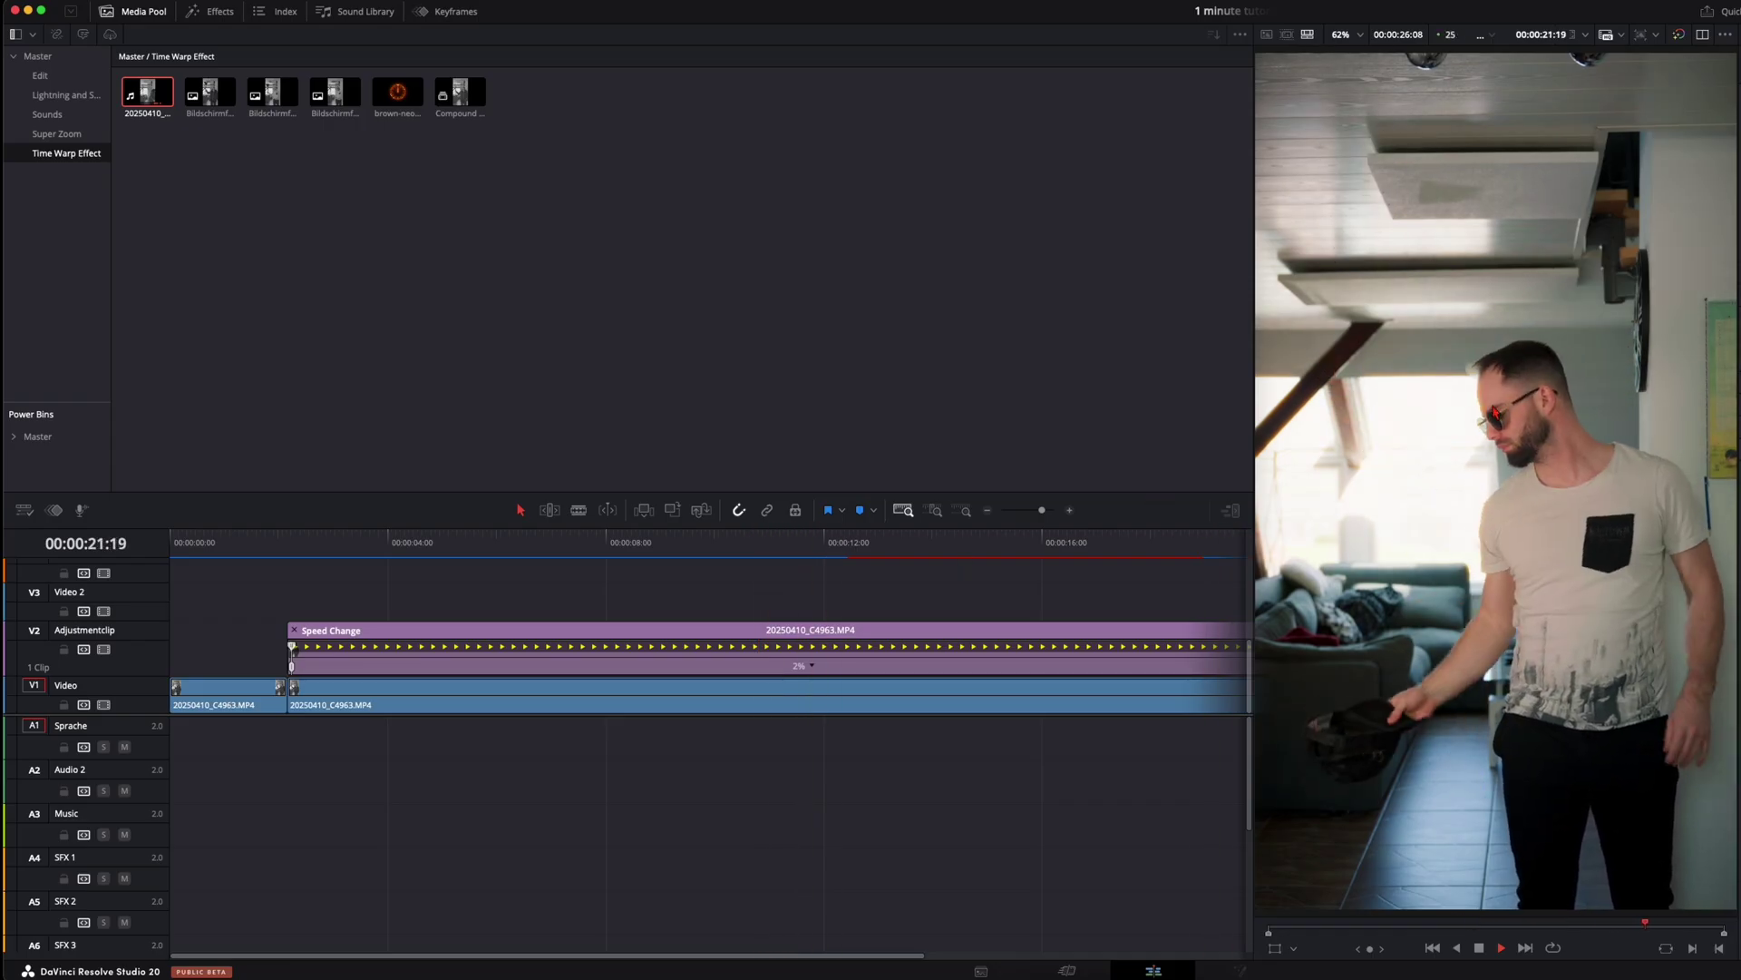
{"action": "left_click", "coordinate": [616, 543]}
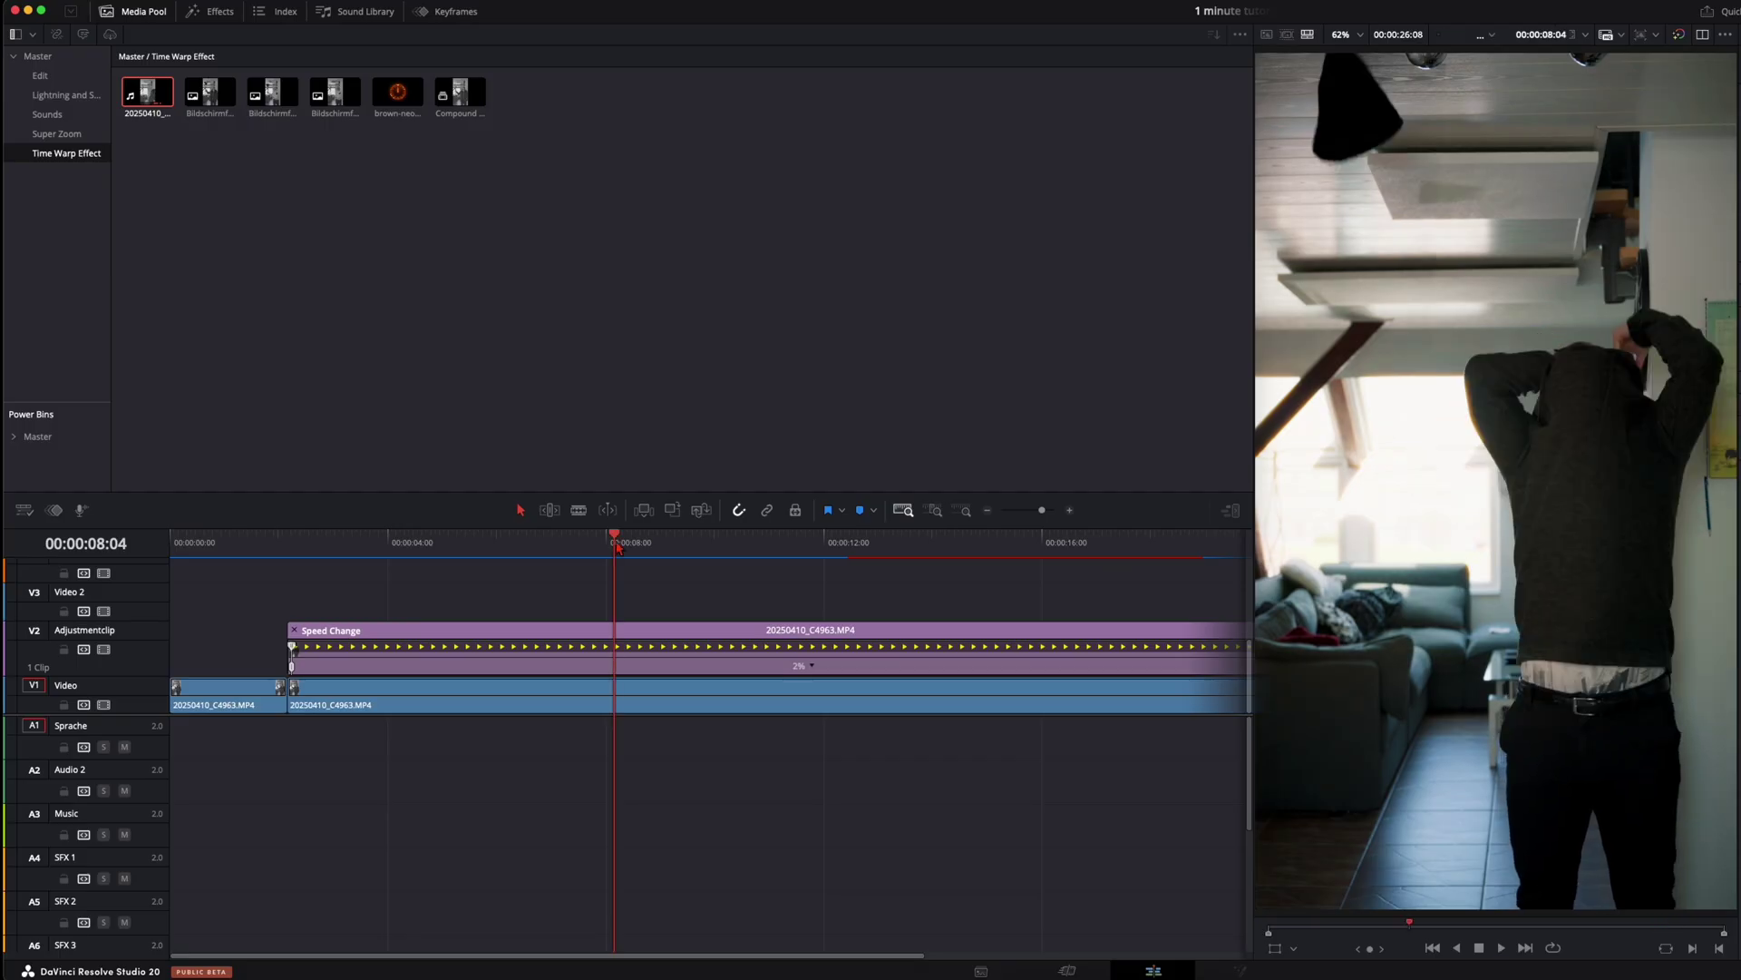
Step: Set the Retime Process of the slowed beanie clip on V2 to Optical Flow
{"action": "left_click", "coordinate": [376, 545]}
{"action": "left_click", "coordinate": [620, 669]}
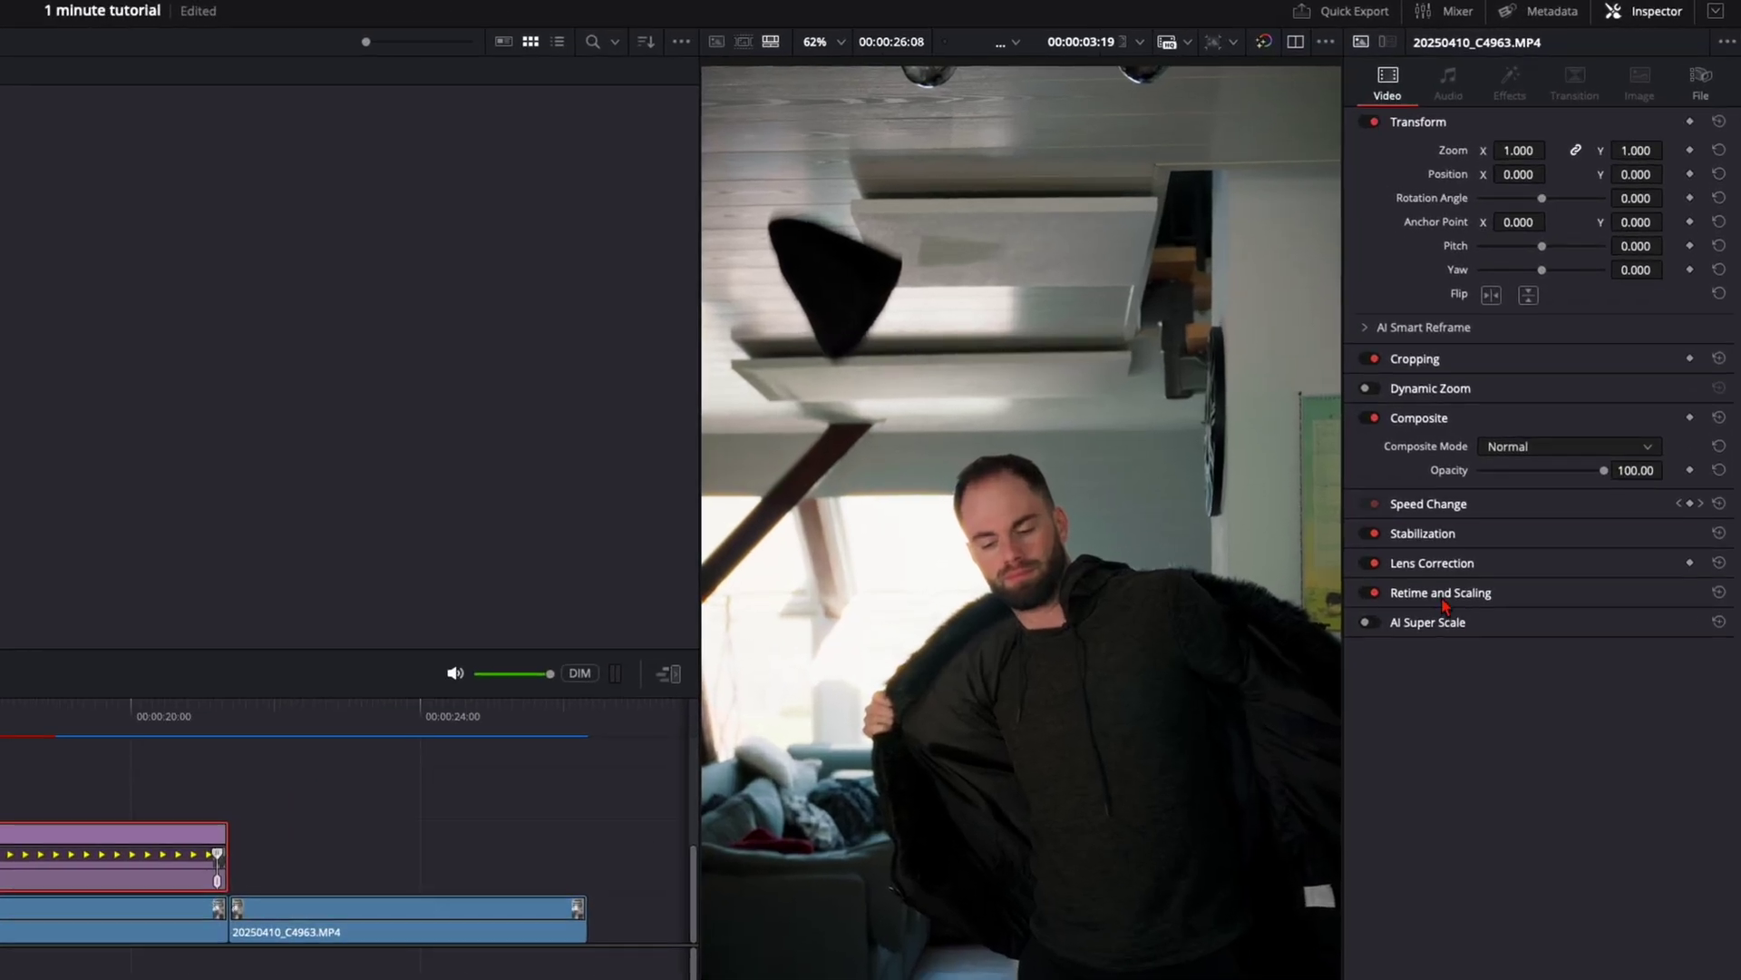
{"action": "left_click", "coordinate": [1442, 593]}
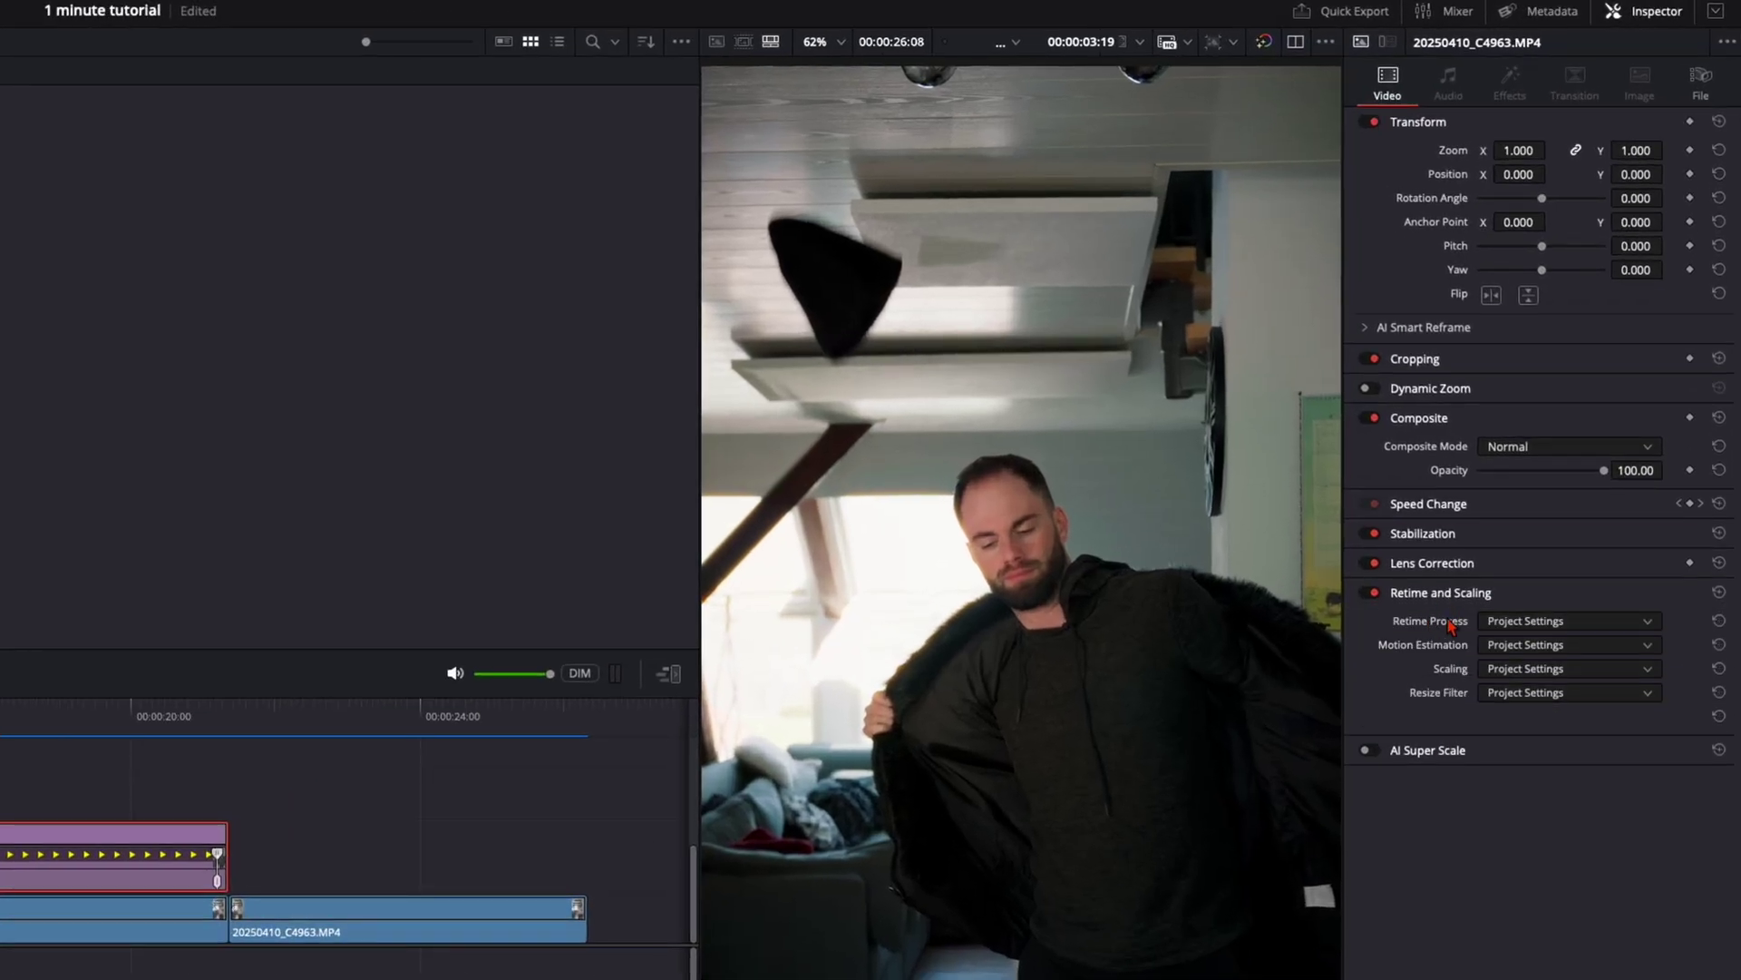
{"action": "left_click", "coordinate": [1649, 623]}
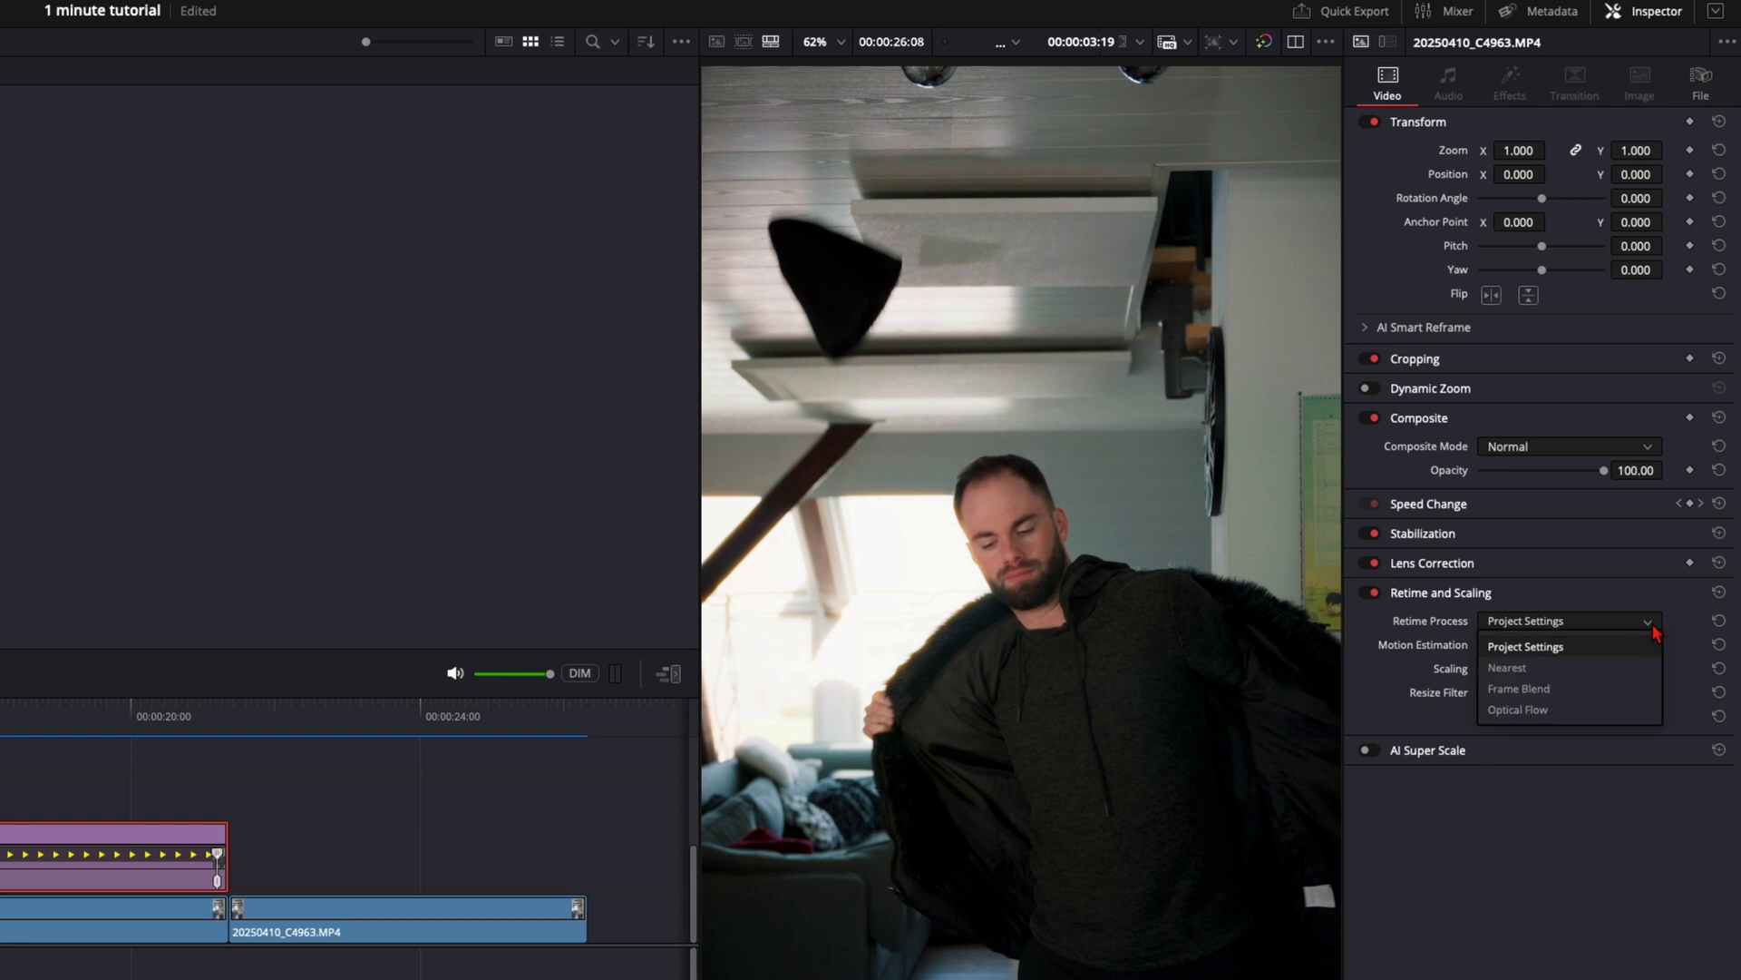
{"action": "left_click", "coordinate": [1536, 712]}
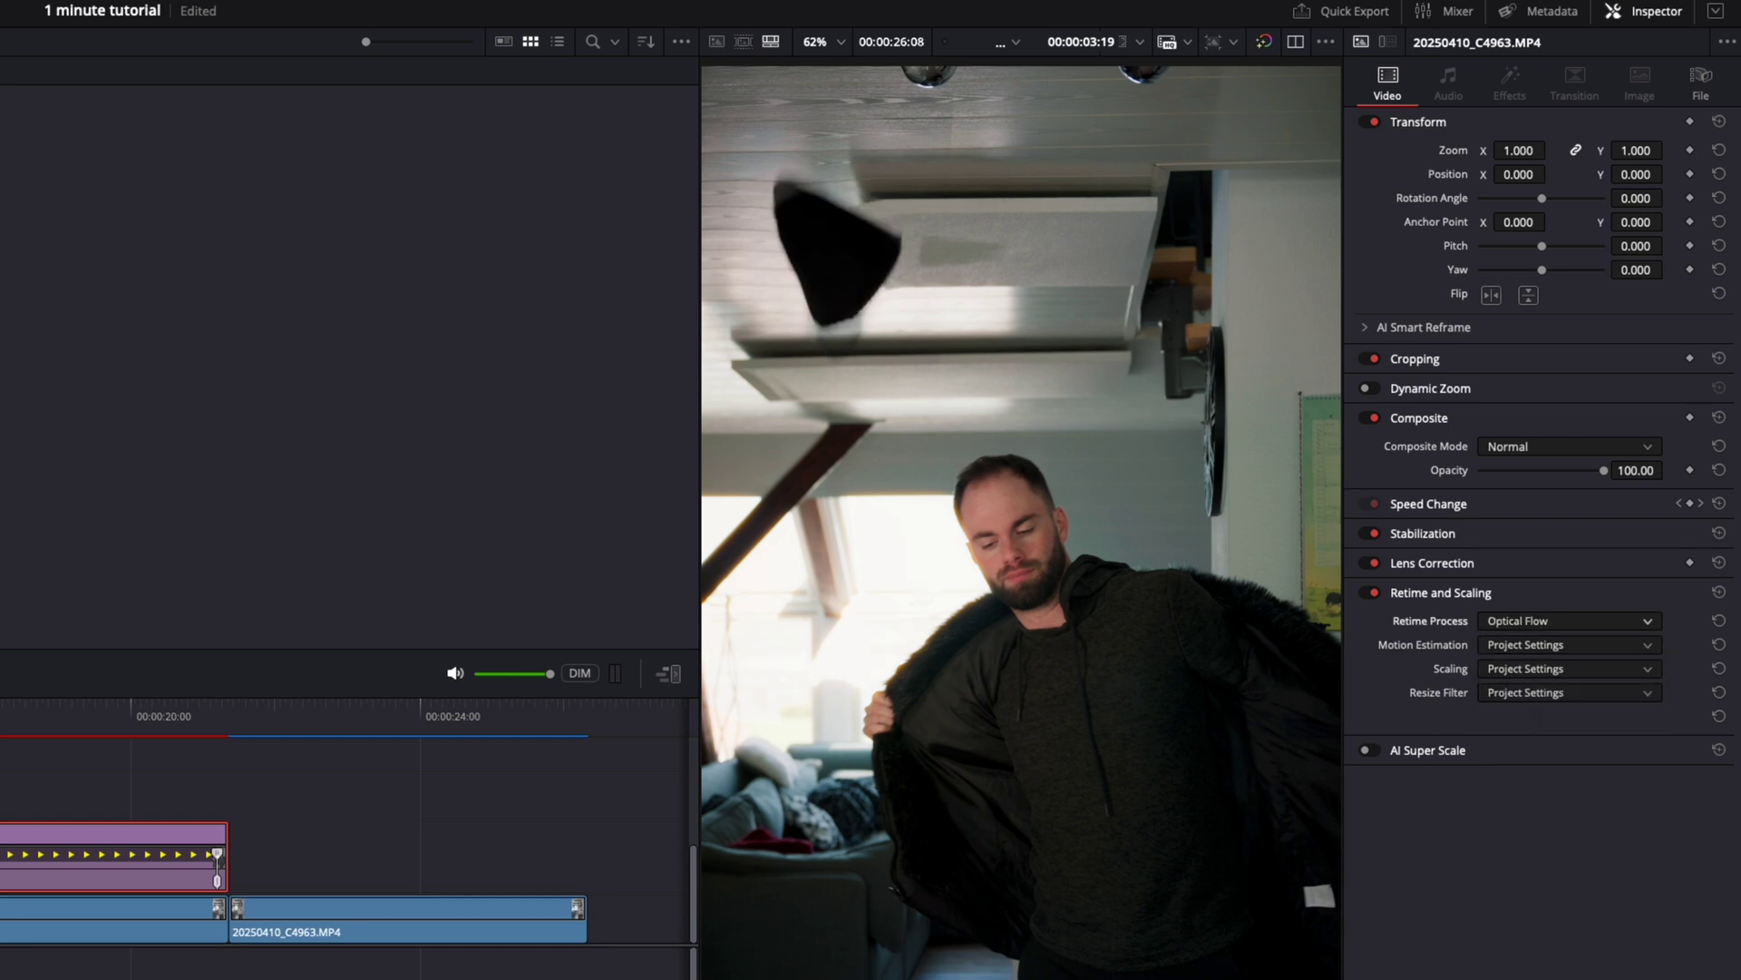
Step: Set the slowed beanie clip's Motion Estimation to AI Speed Warp Faster and play the composite to check the beanie's motion
{"action": "key", "text": "space"}
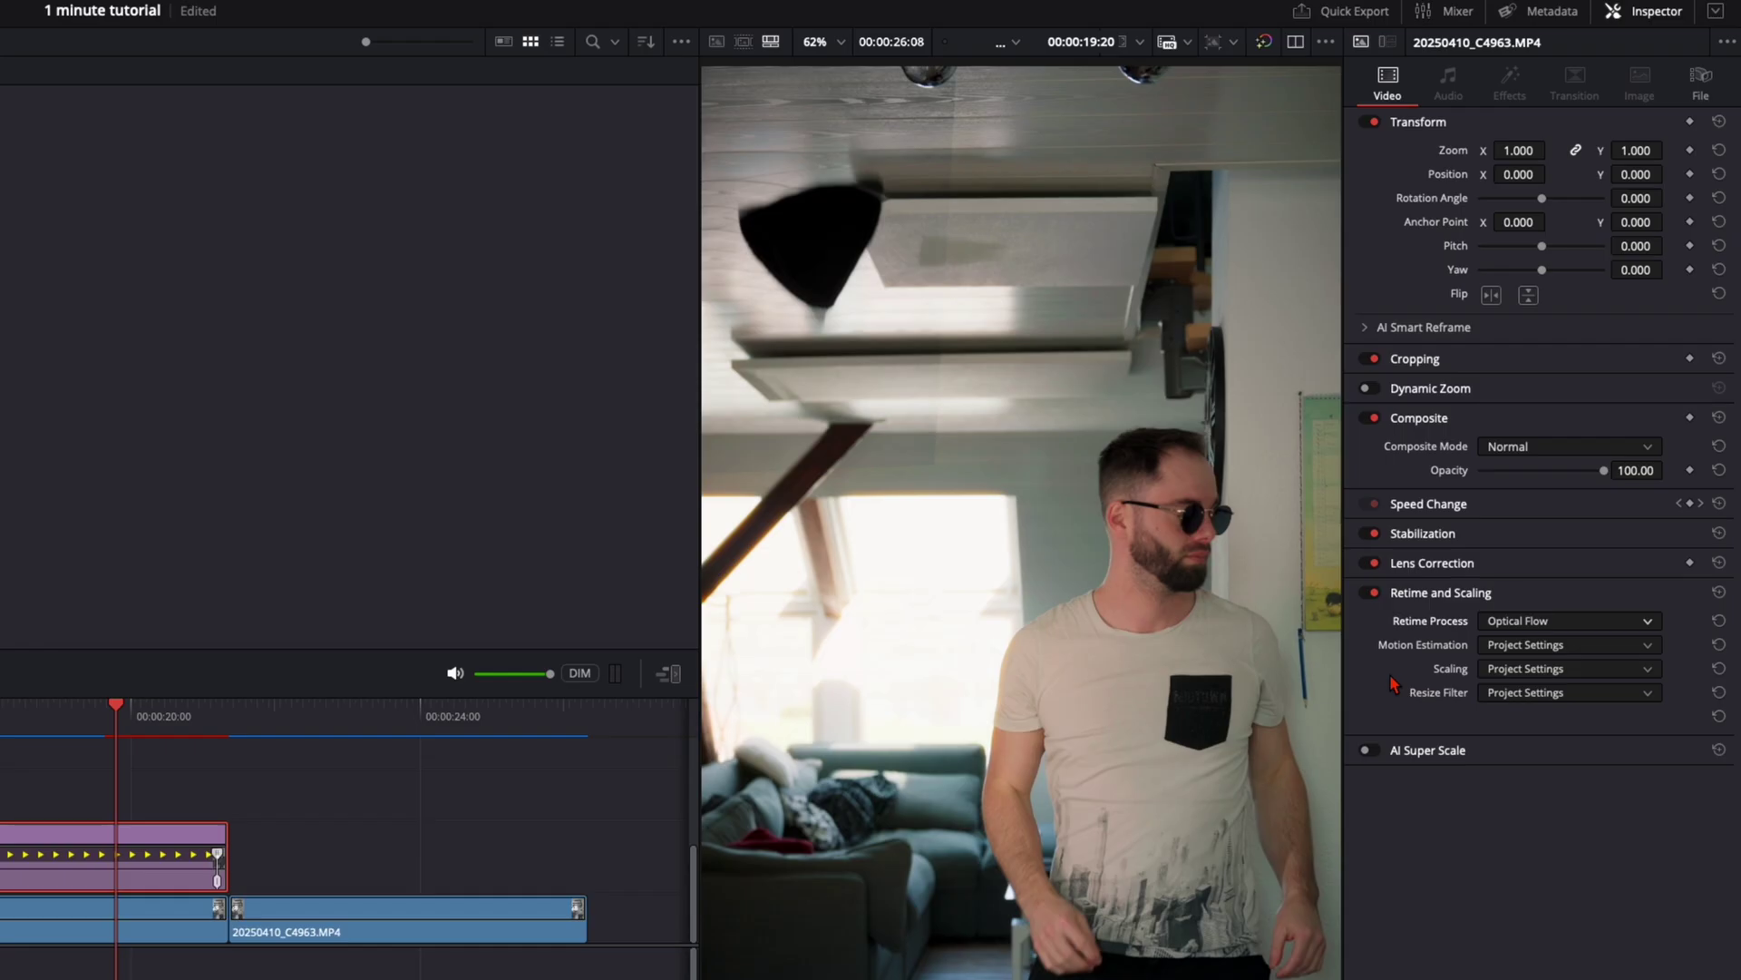
{"action": "left_click", "coordinate": [1623, 645]}
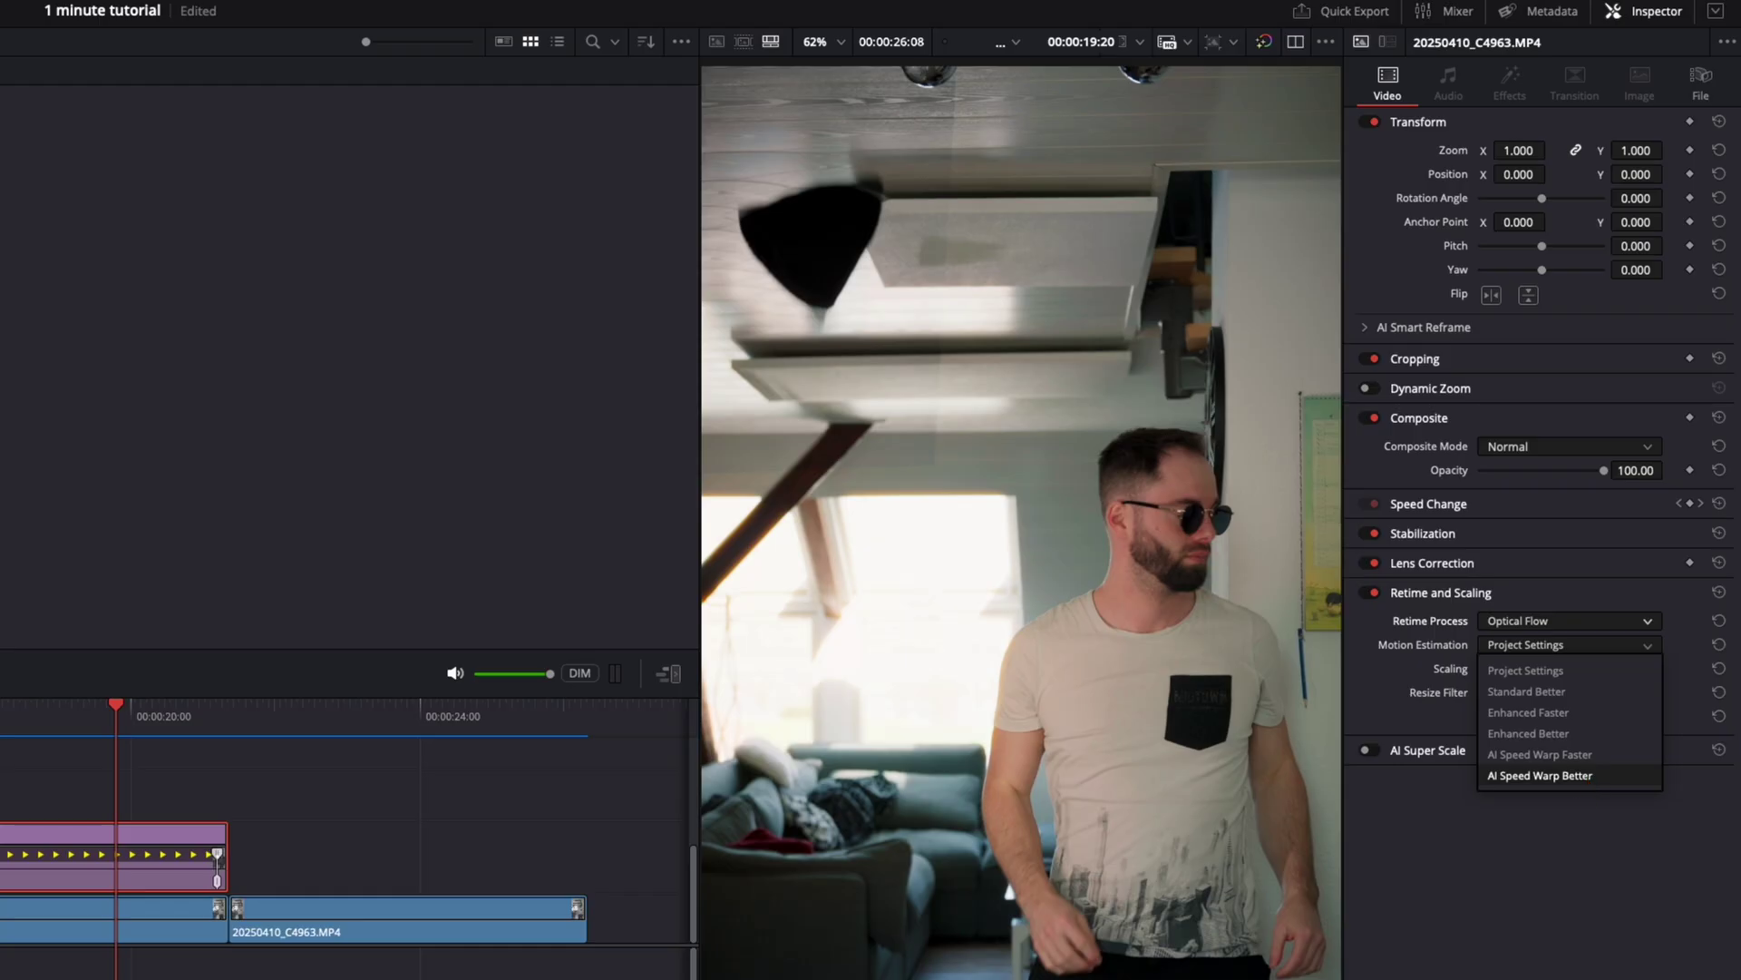
{"action": "left_click", "coordinate": [1577, 758]}
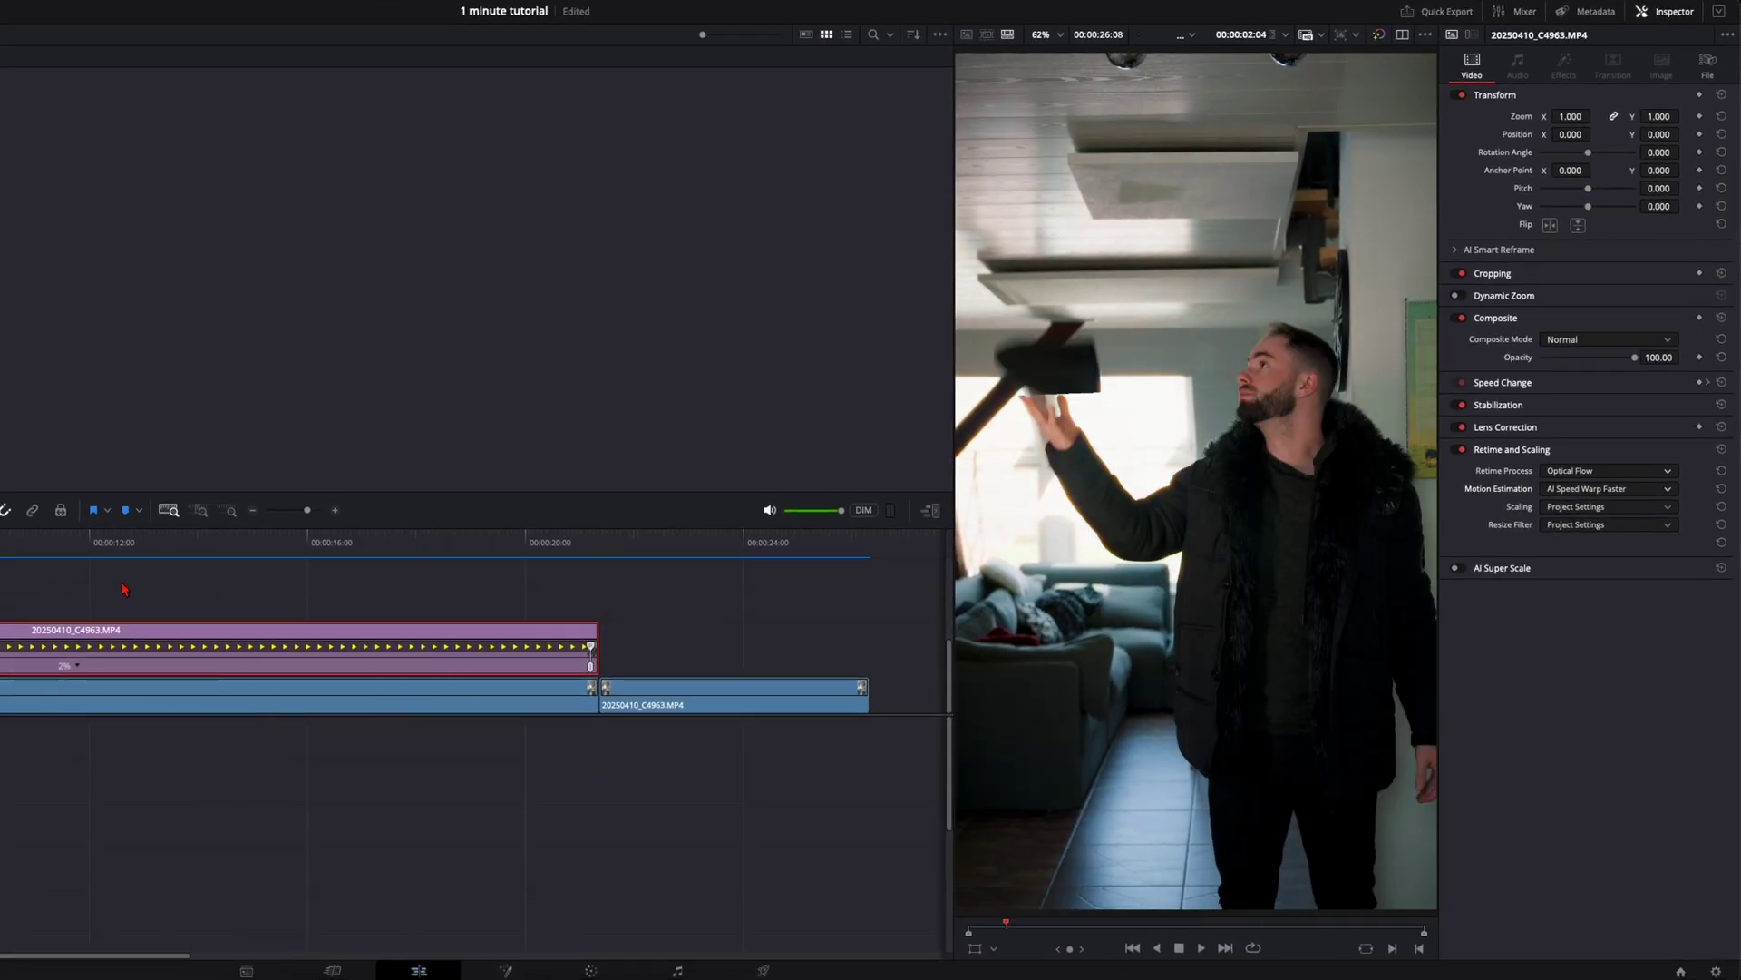
{"action": "key", "text": "space"}
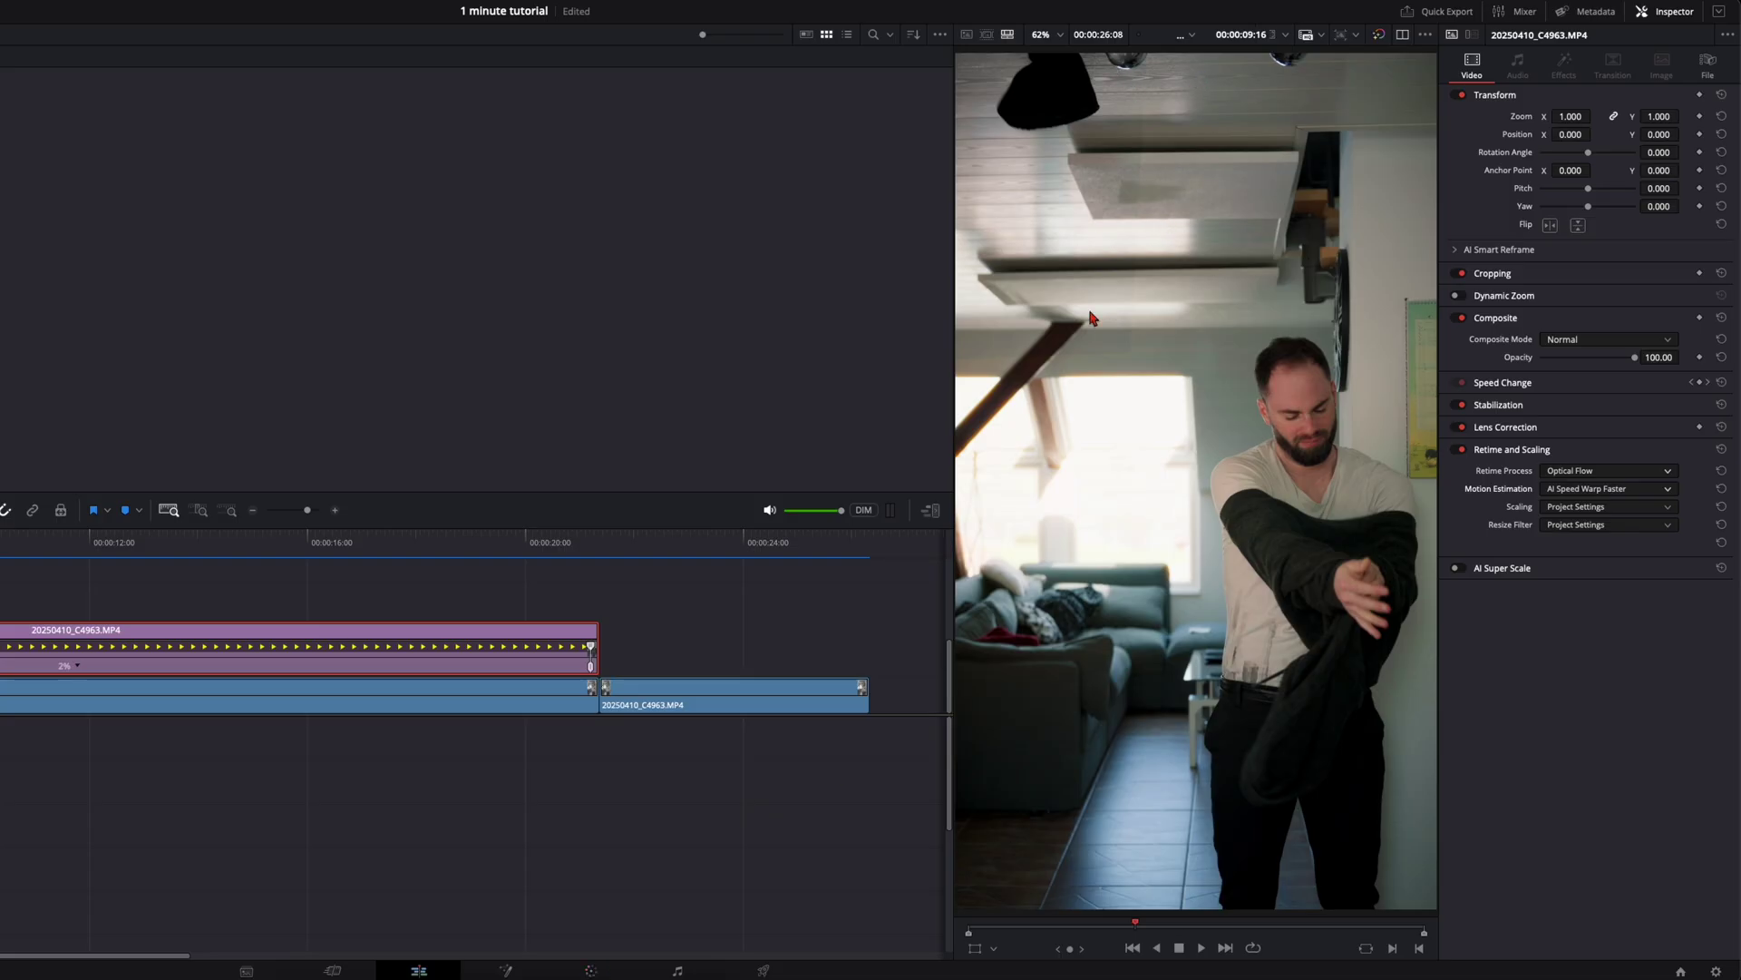
Step: On the Color page, soften the edge of the beanie's window with Soft 1 at 0.52, and return to the Edit page
{"action": "left_click", "coordinate": [585, 972]}
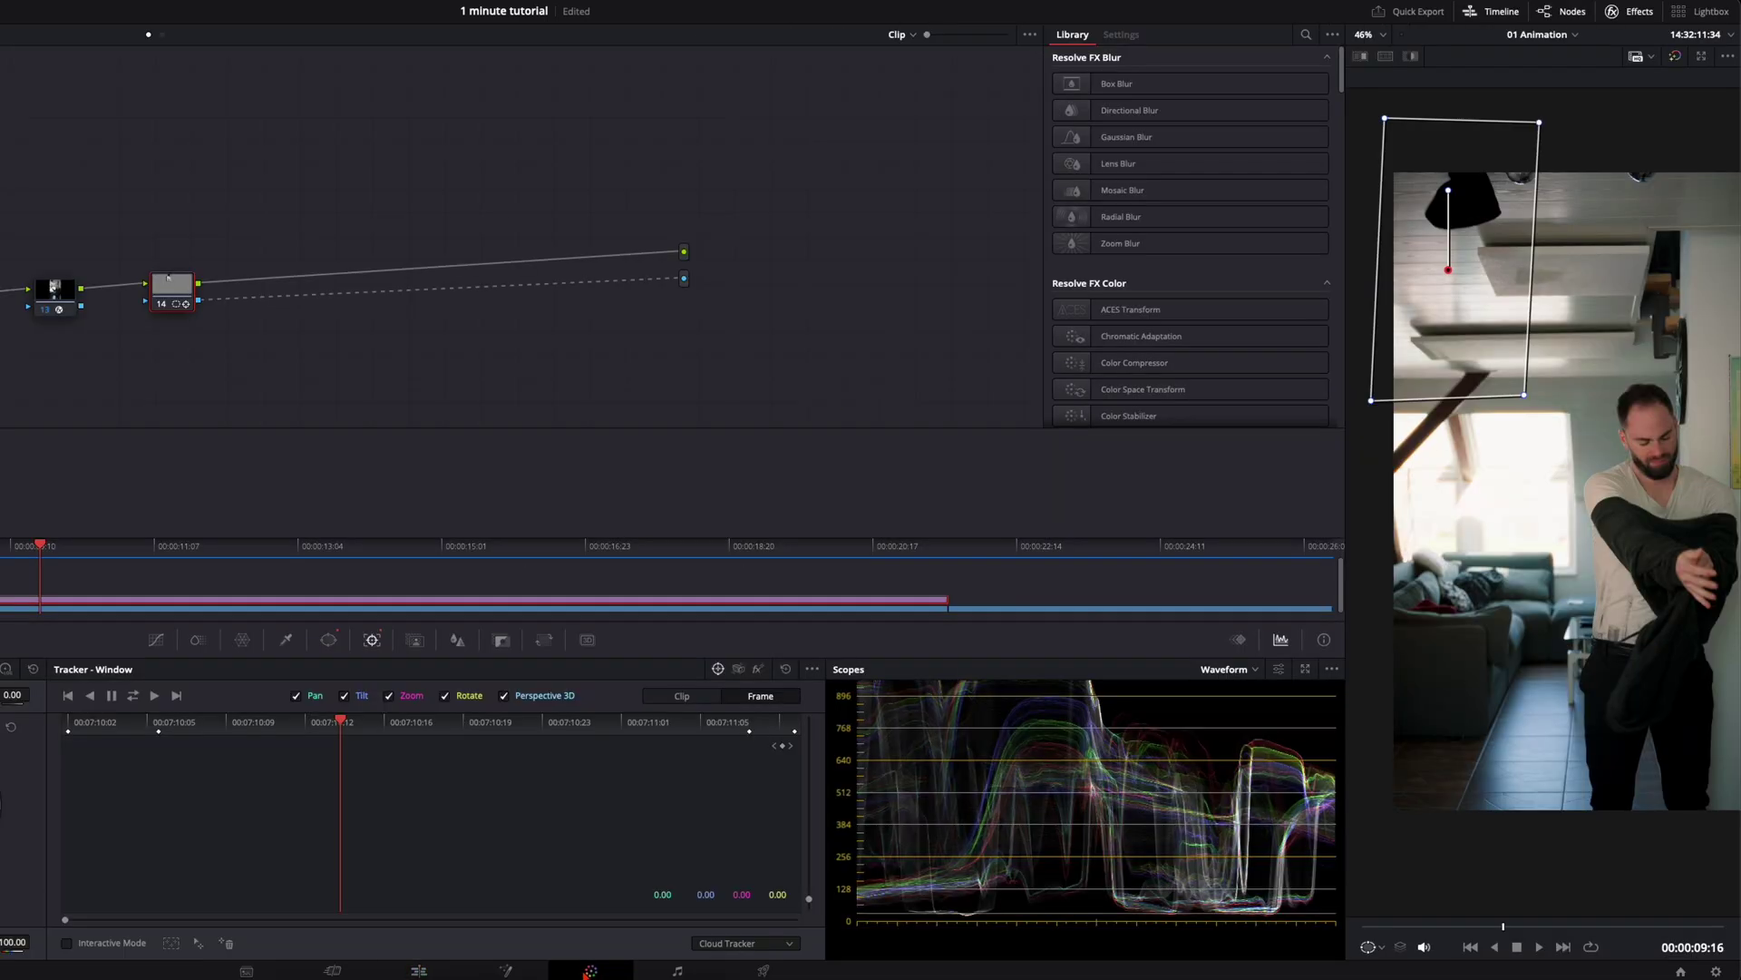
{"action": "left_click", "coordinate": [329, 642]}
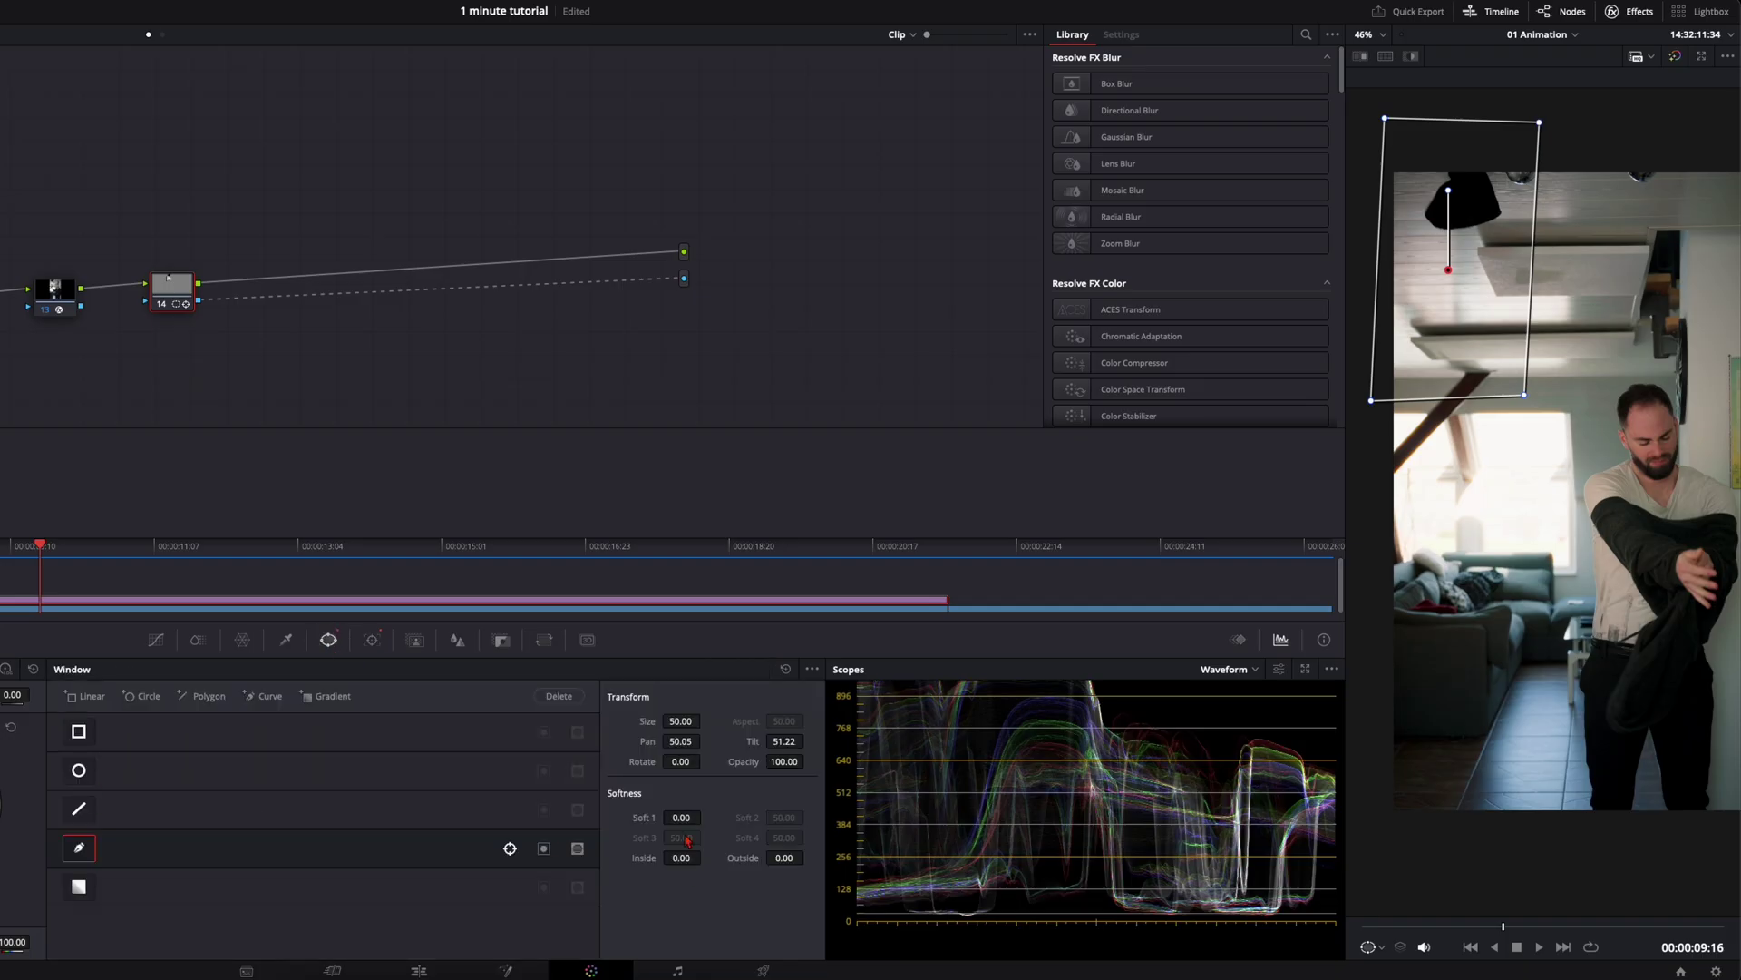
{"action": "left_click_drag", "start_coordinate": [681, 817], "coordinate": [696, 820]}
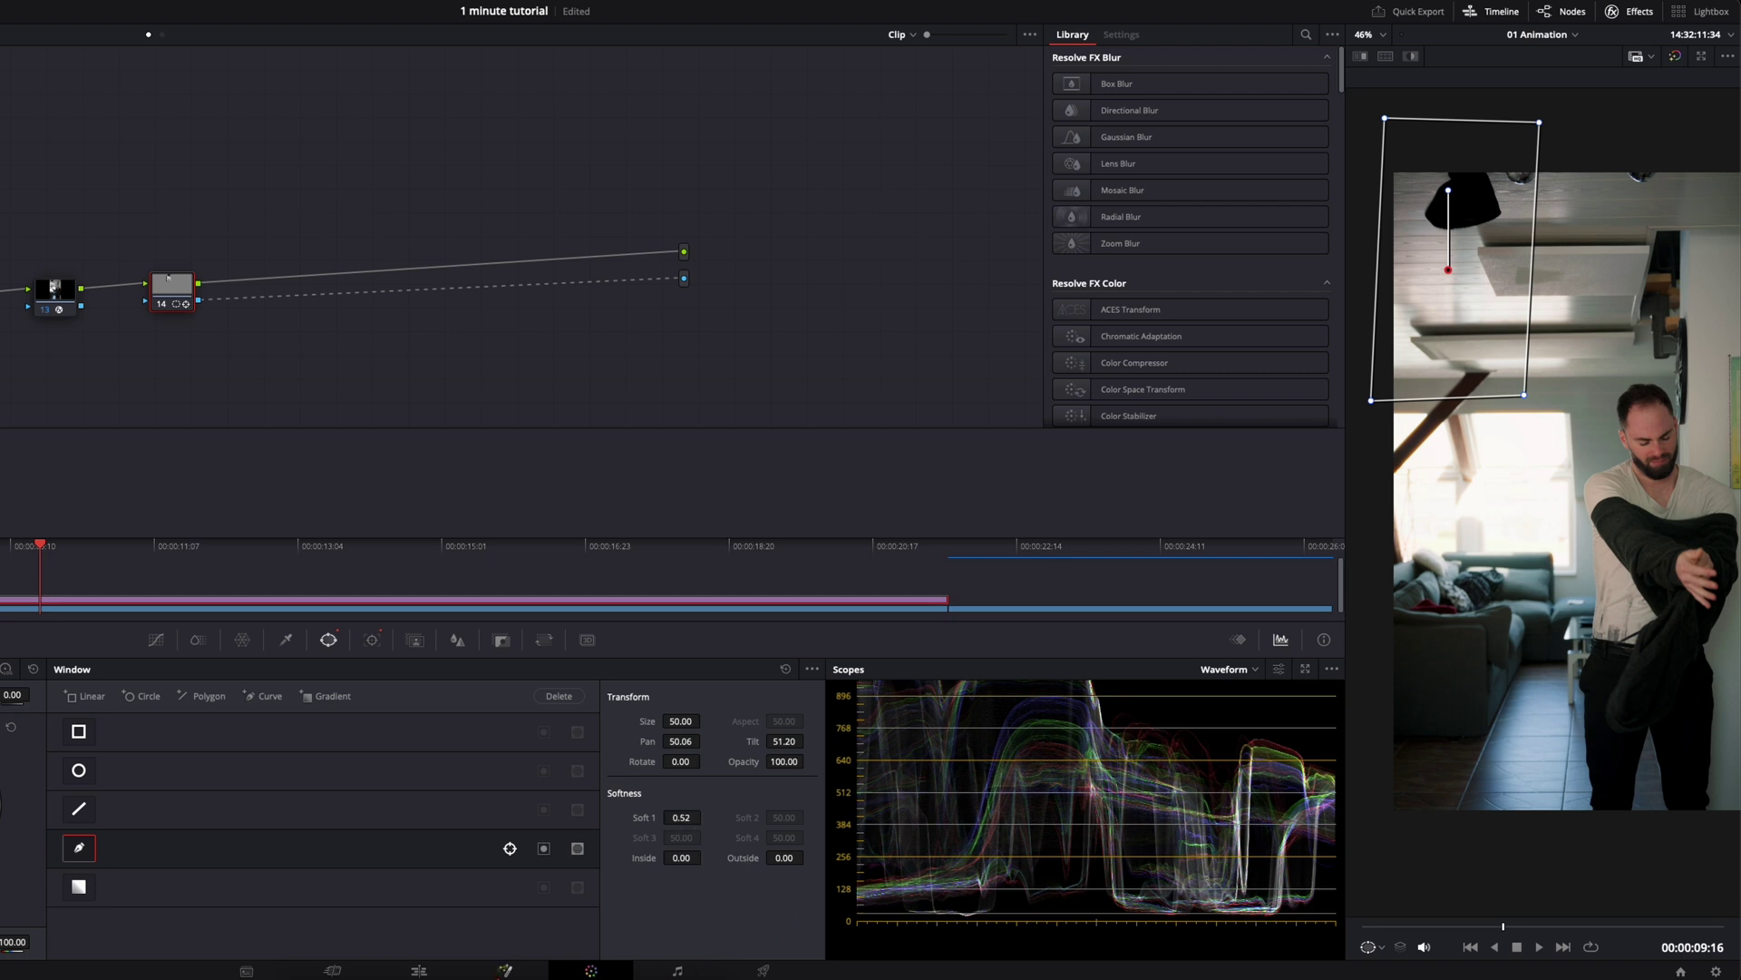
{"action": "left_click", "coordinate": [437, 971]}
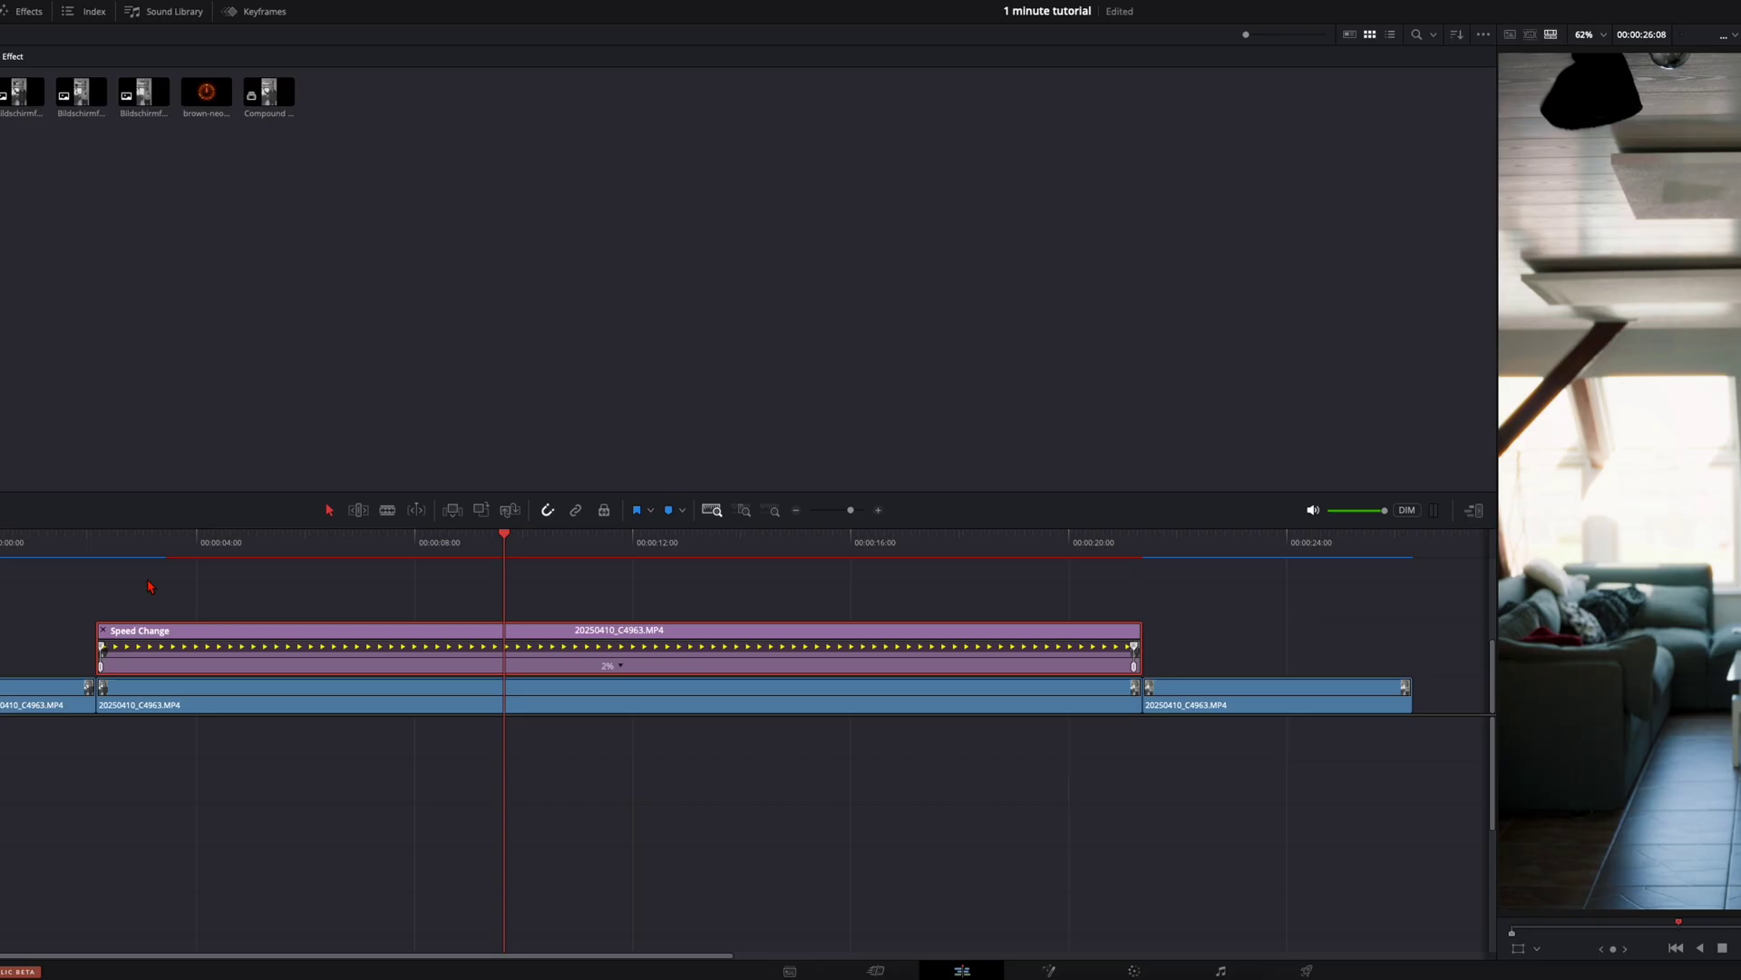
Step: Scrub back to the first cut and step through it frame by frame to check how the thrown beanie moves
{"action": "left_click", "coordinate": [339, 577]}
{"action": "left_click", "coordinate": [313, 546]}
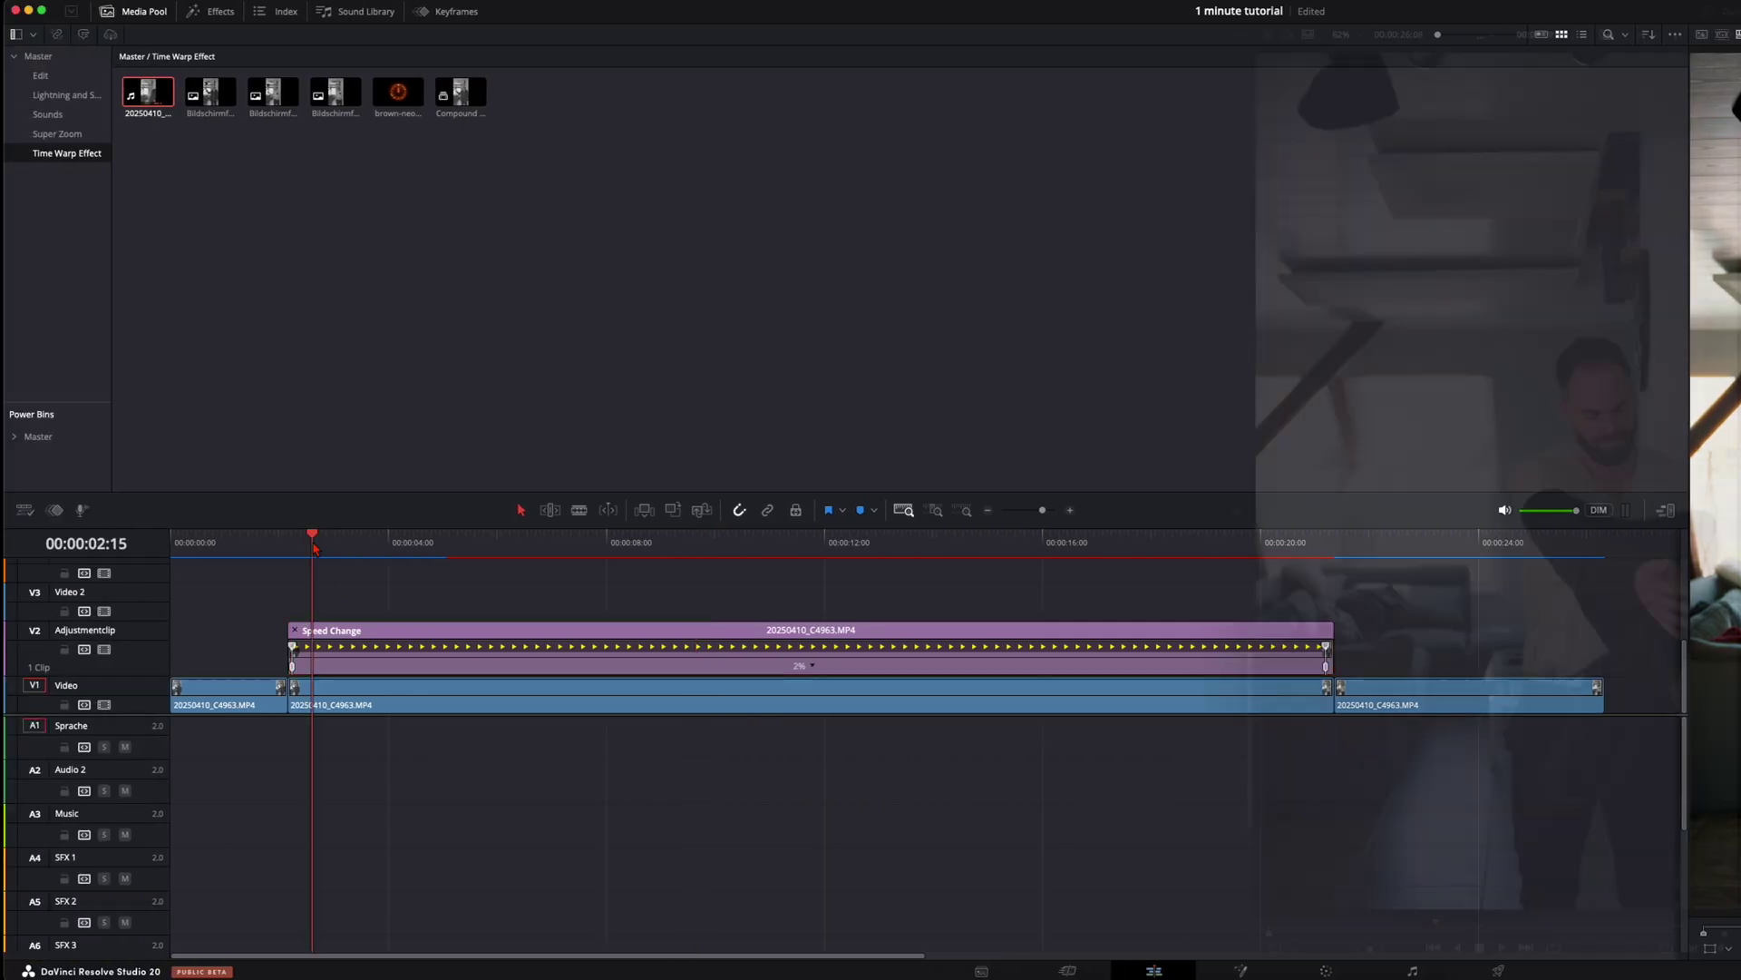
{"action": "left_click_drag", "start_coordinate": [314, 544], "coordinate": [280, 547]}
{"action": "key", "text": "Right"}
{"action": "key", "text": "Right"}
{"action": "key", "text": "Right"}
{"action": "key", "text": "Right"}
{"action": "key", "text": "Right"}
{"action": "key", "text": "Right"}
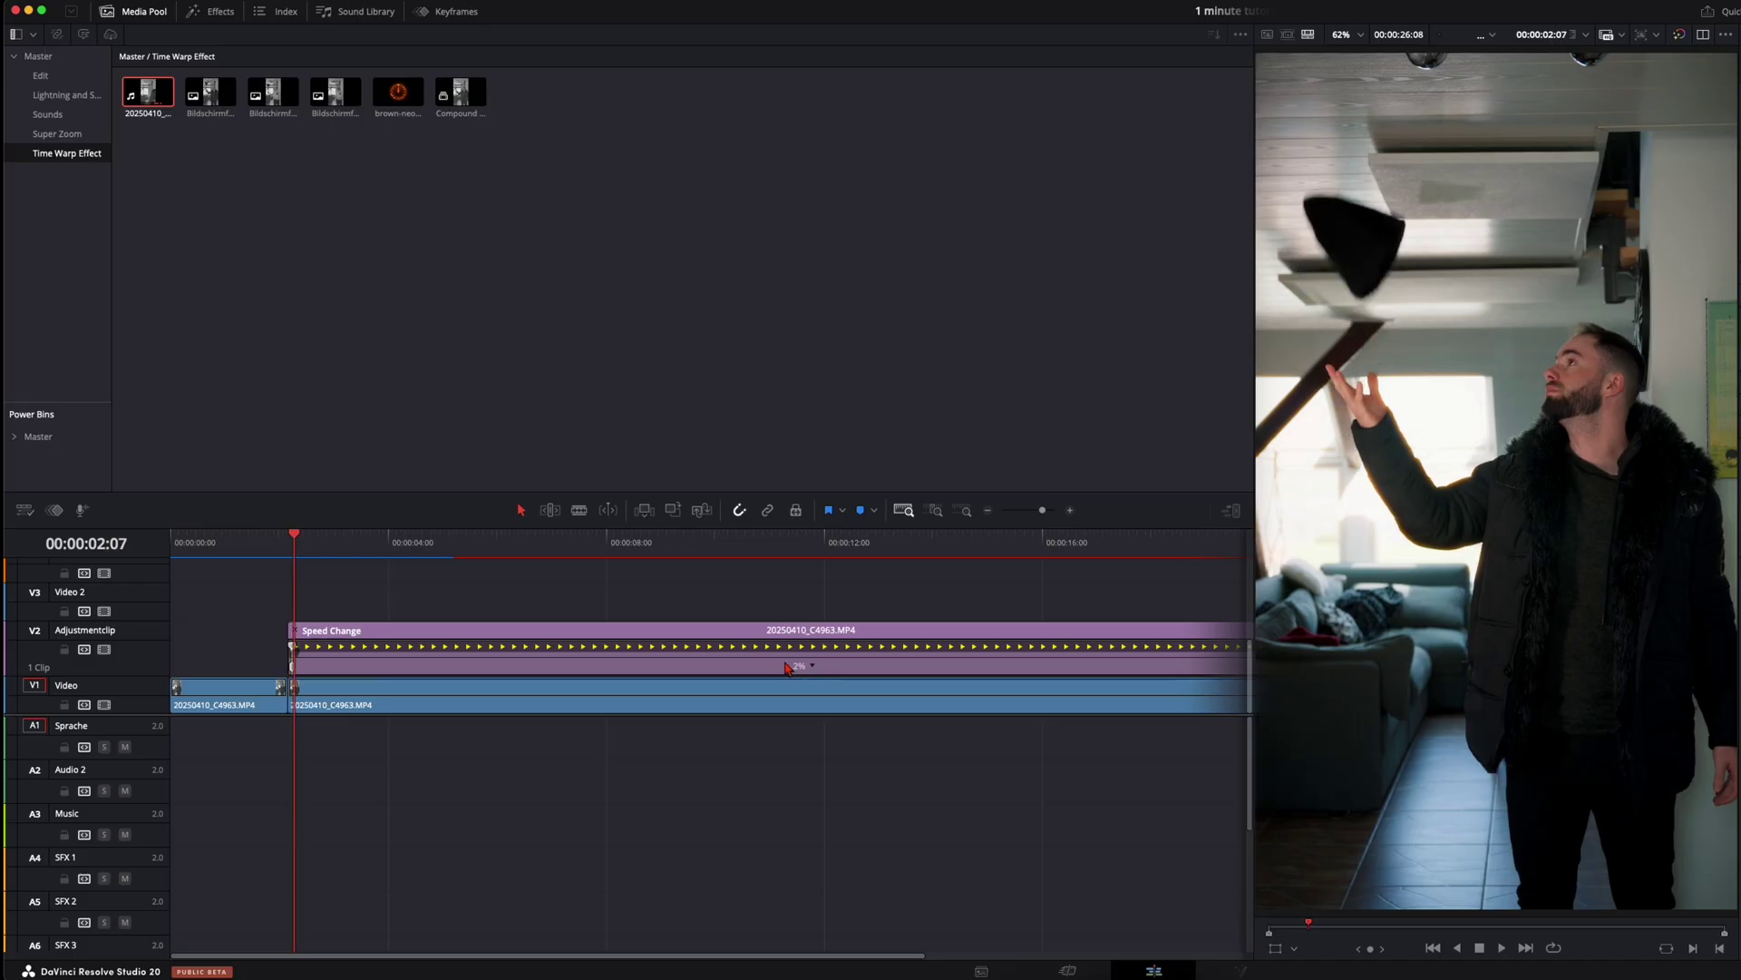
Step: Combine the slowed beanie clip on V2 and the clip beneath it on V1 into a compound clip with the default name
{"action": "left_click_drag", "start_coordinate": [517, 606], "coordinate": [563, 715]}
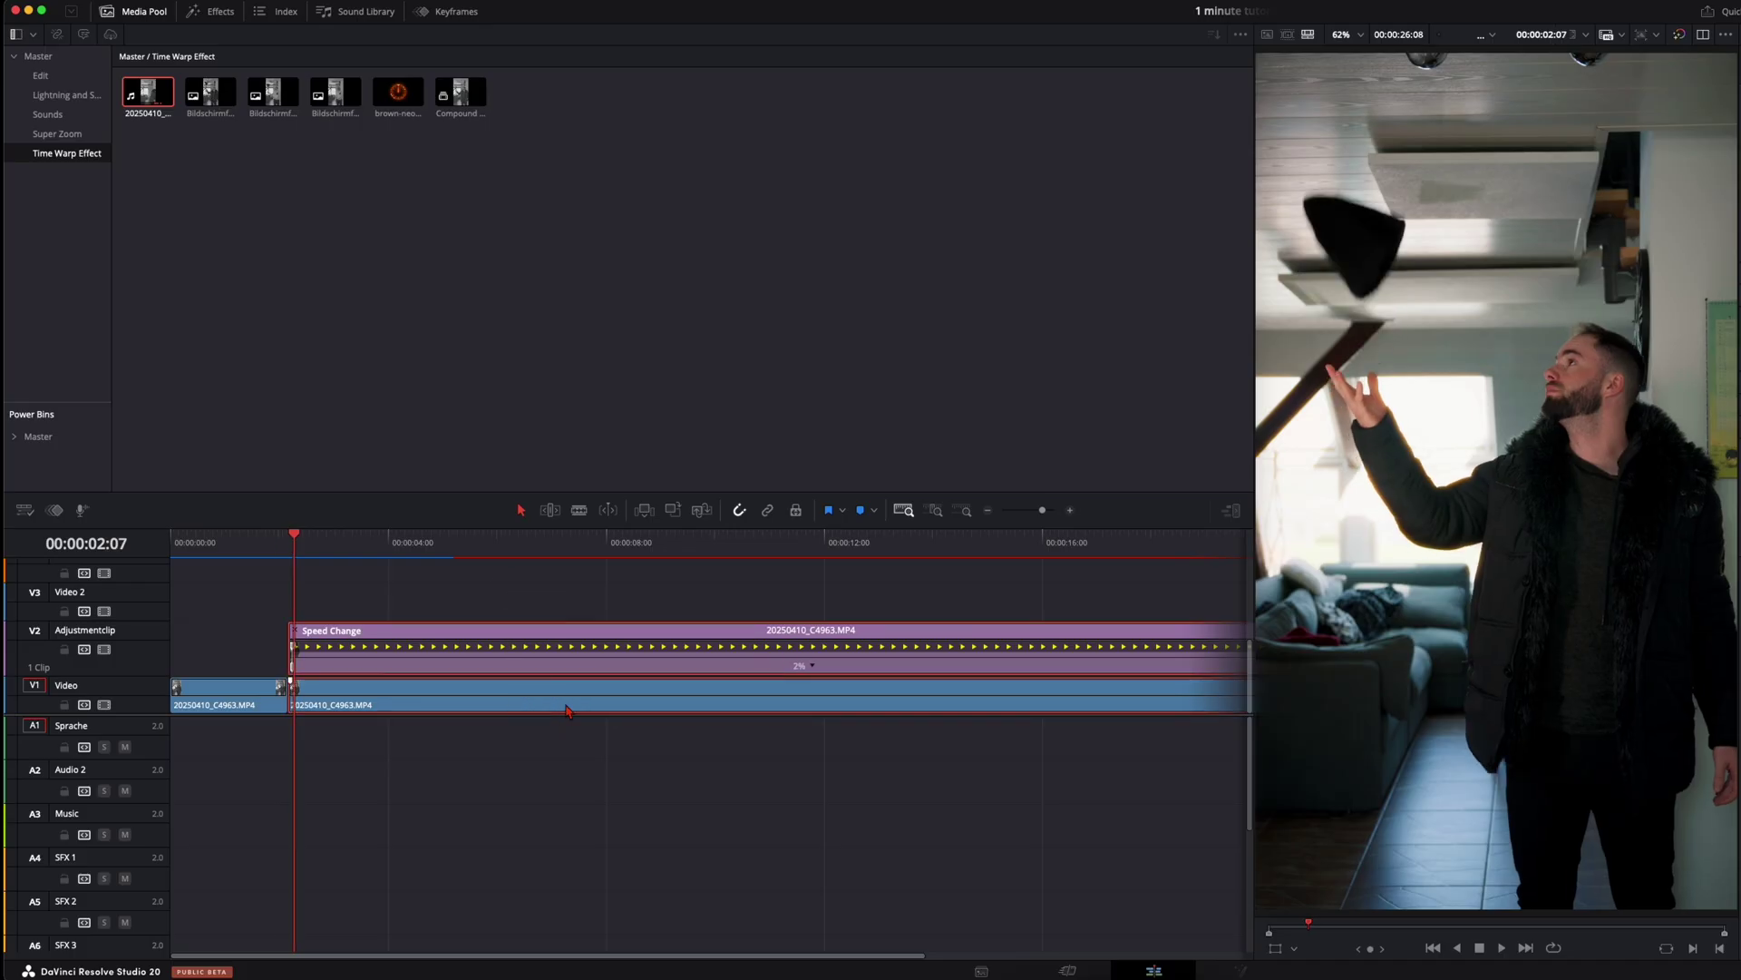
{"action": "right_click", "coordinate": [566, 709]}
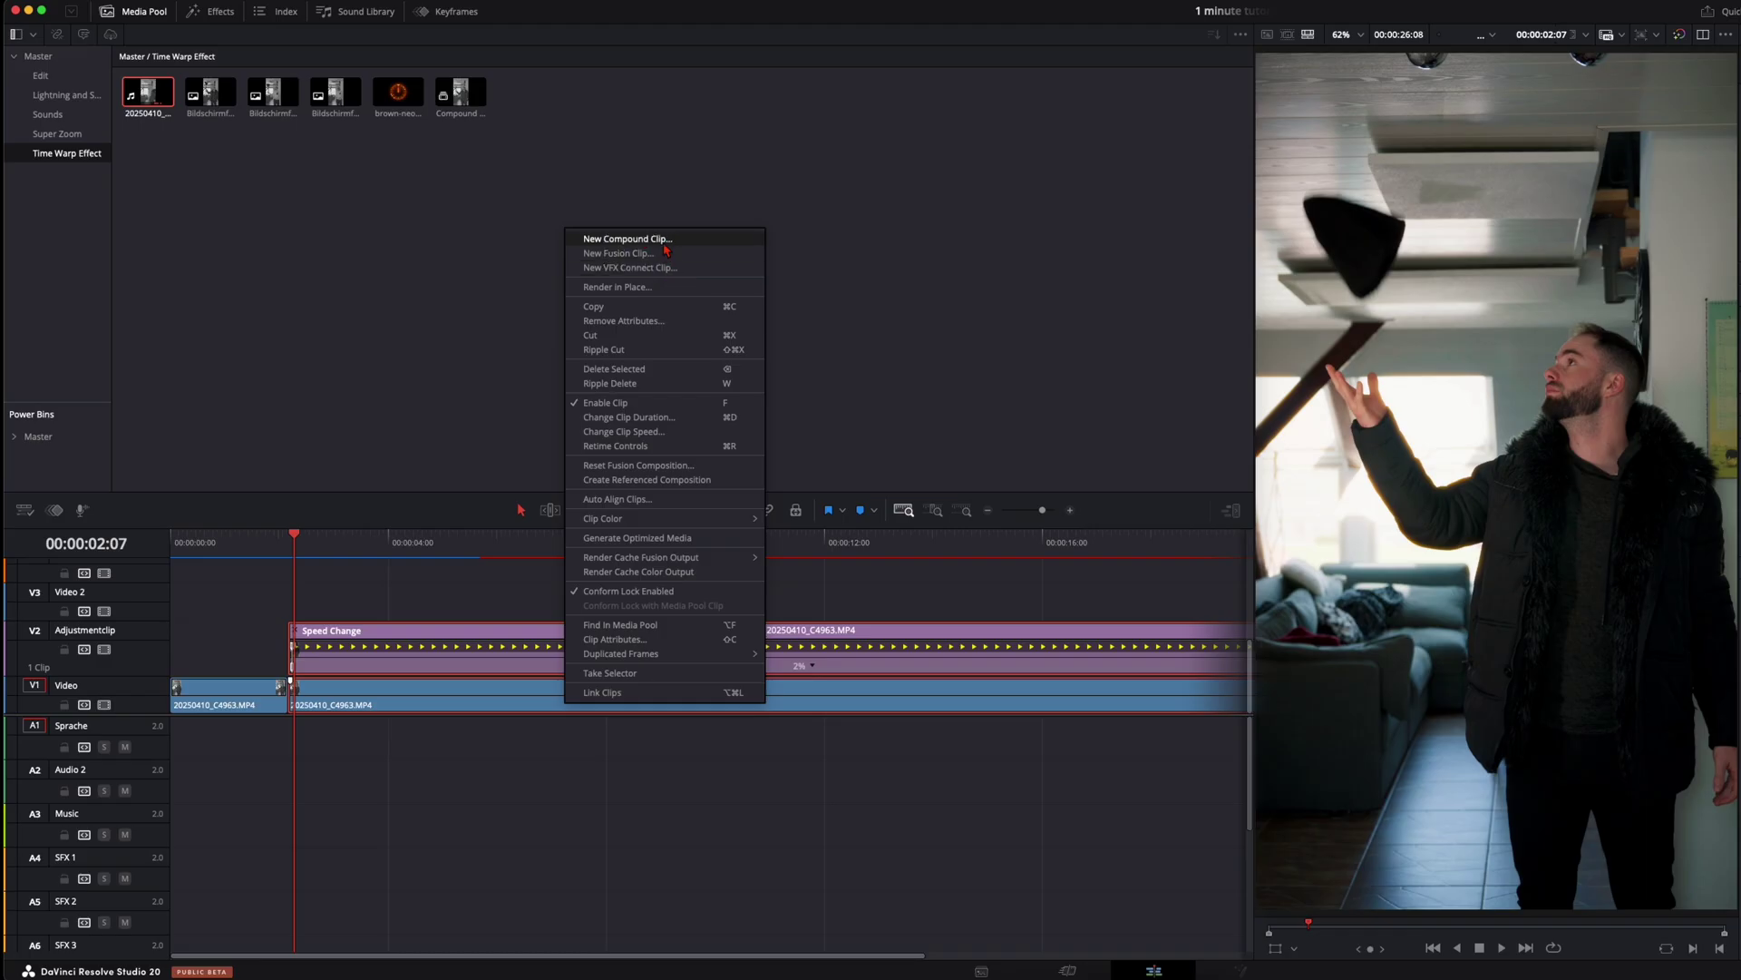
{"action": "left_click", "coordinate": [635, 239]}
{"action": "key", "text": "Return"}
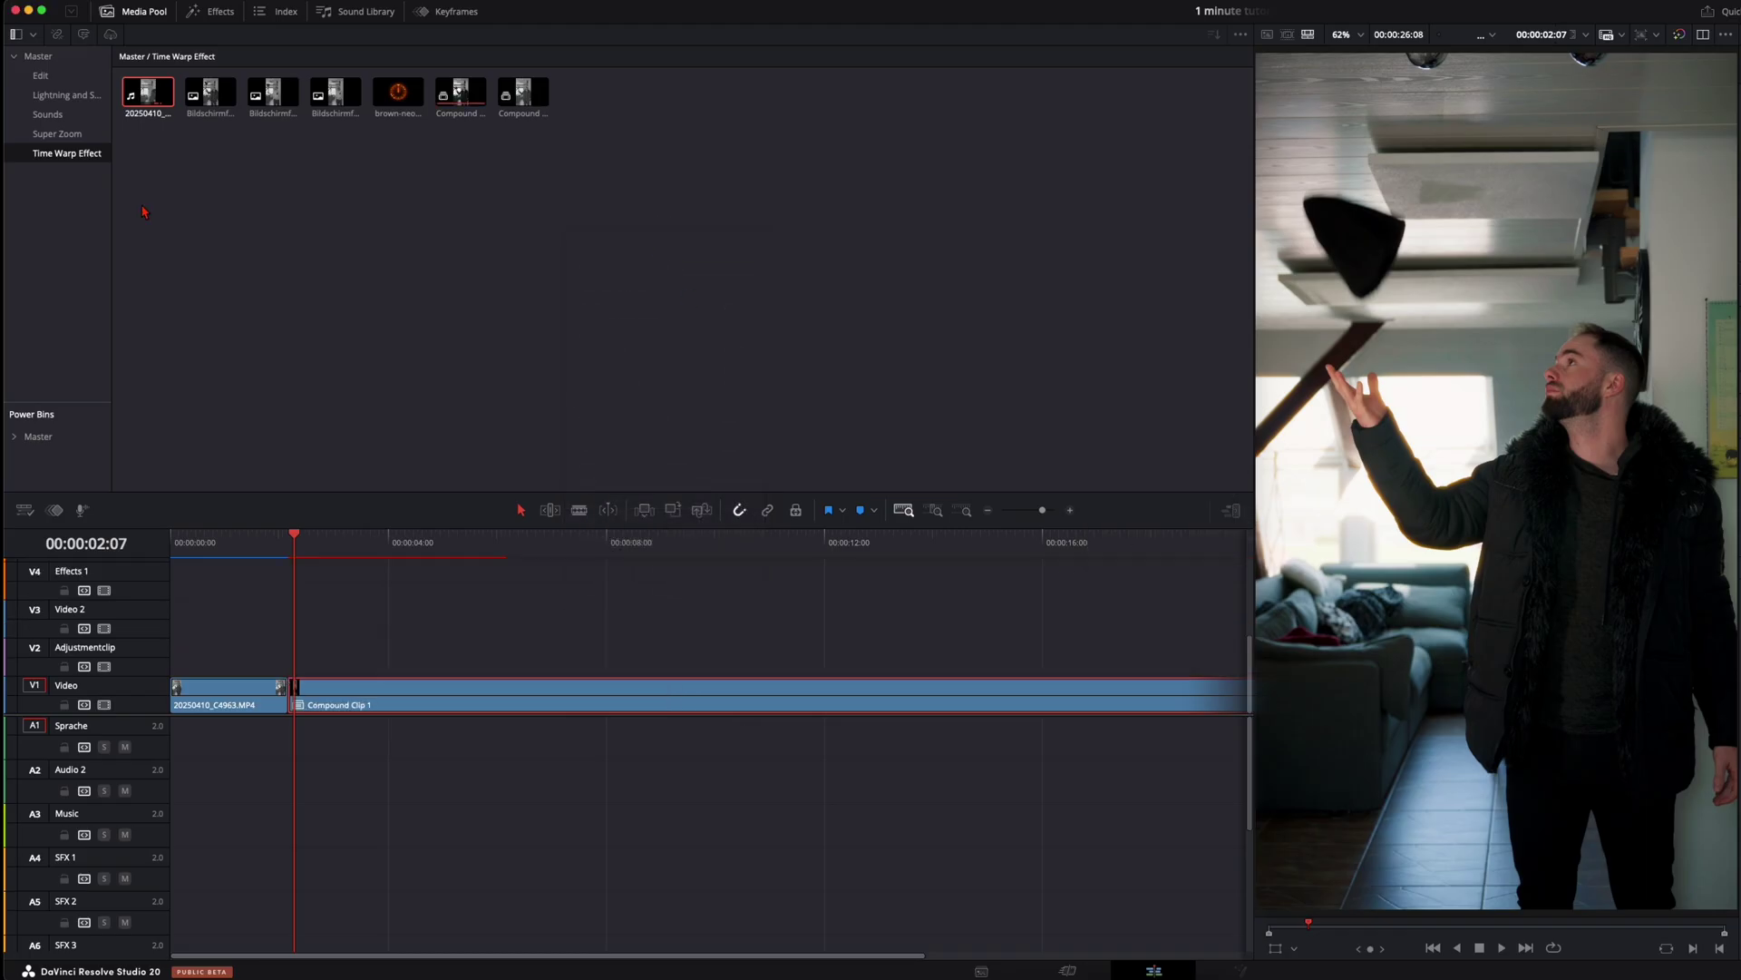
Step: Add the Smooth Cut video transition at the second cut on V1, where the compound clip meets the last clip
{"action": "left_click", "coordinate": [222, 17]}
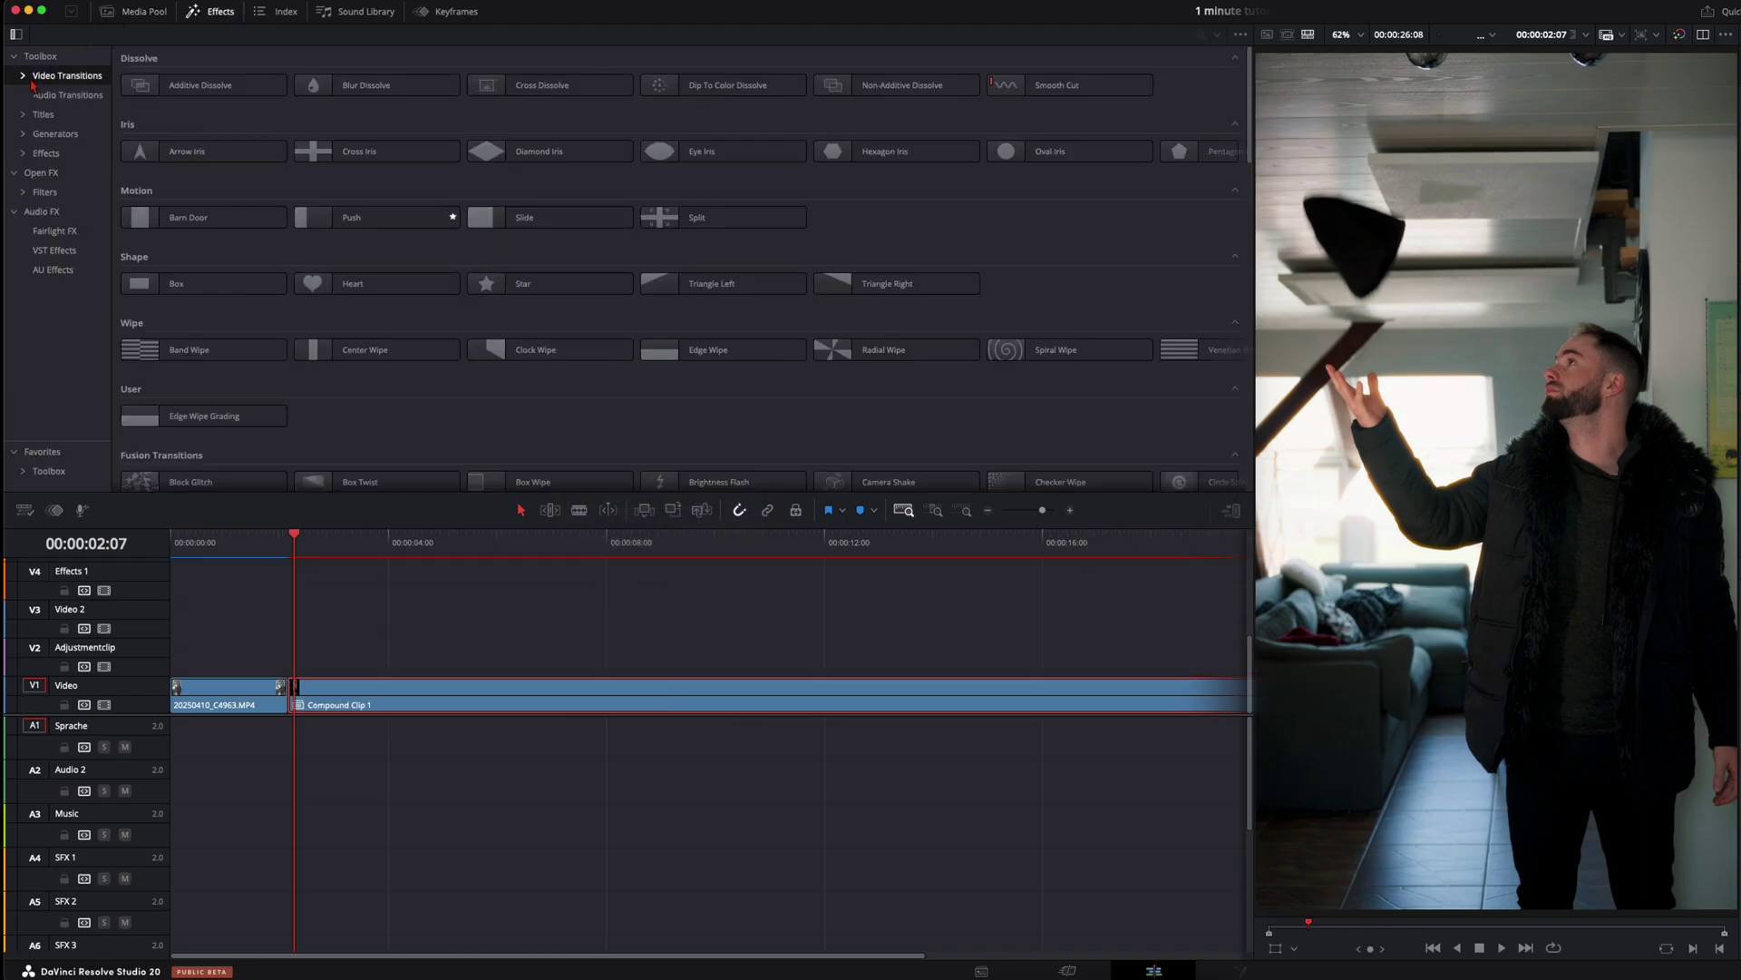
{"action": "left_click", "coordinate": [1086, 92]}
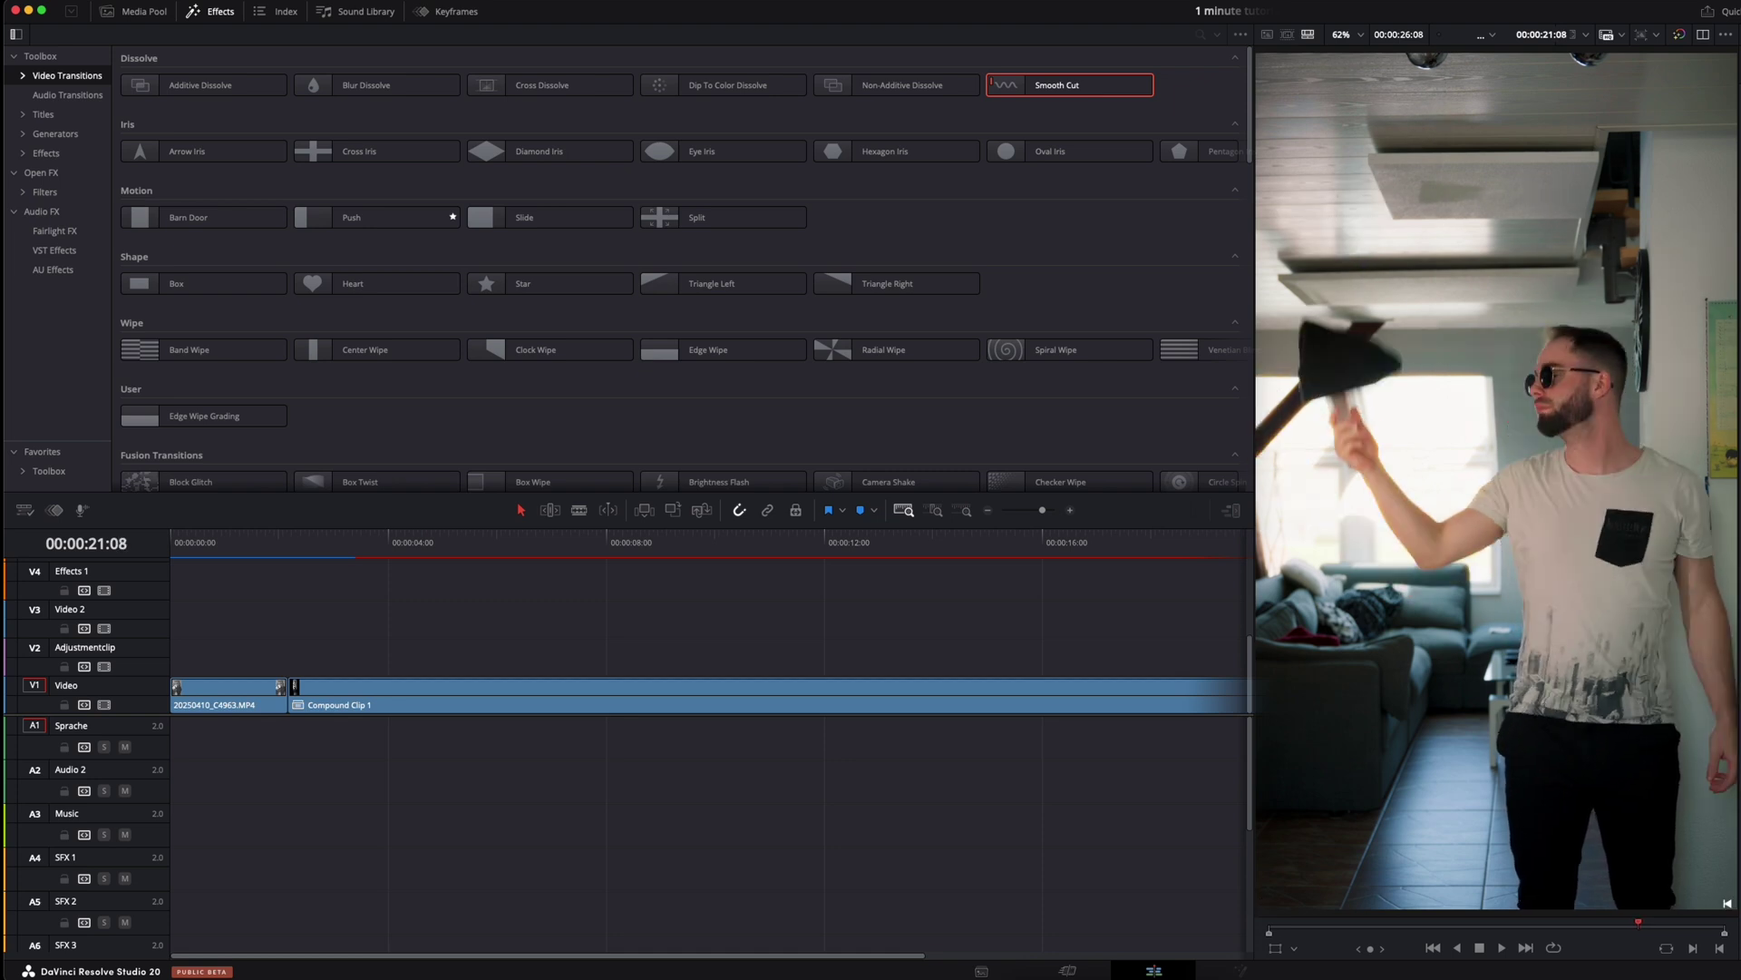
{"action": "left_click_drag", "start_coordinate": [1080, 104], "coordinate": [1332, 694]}
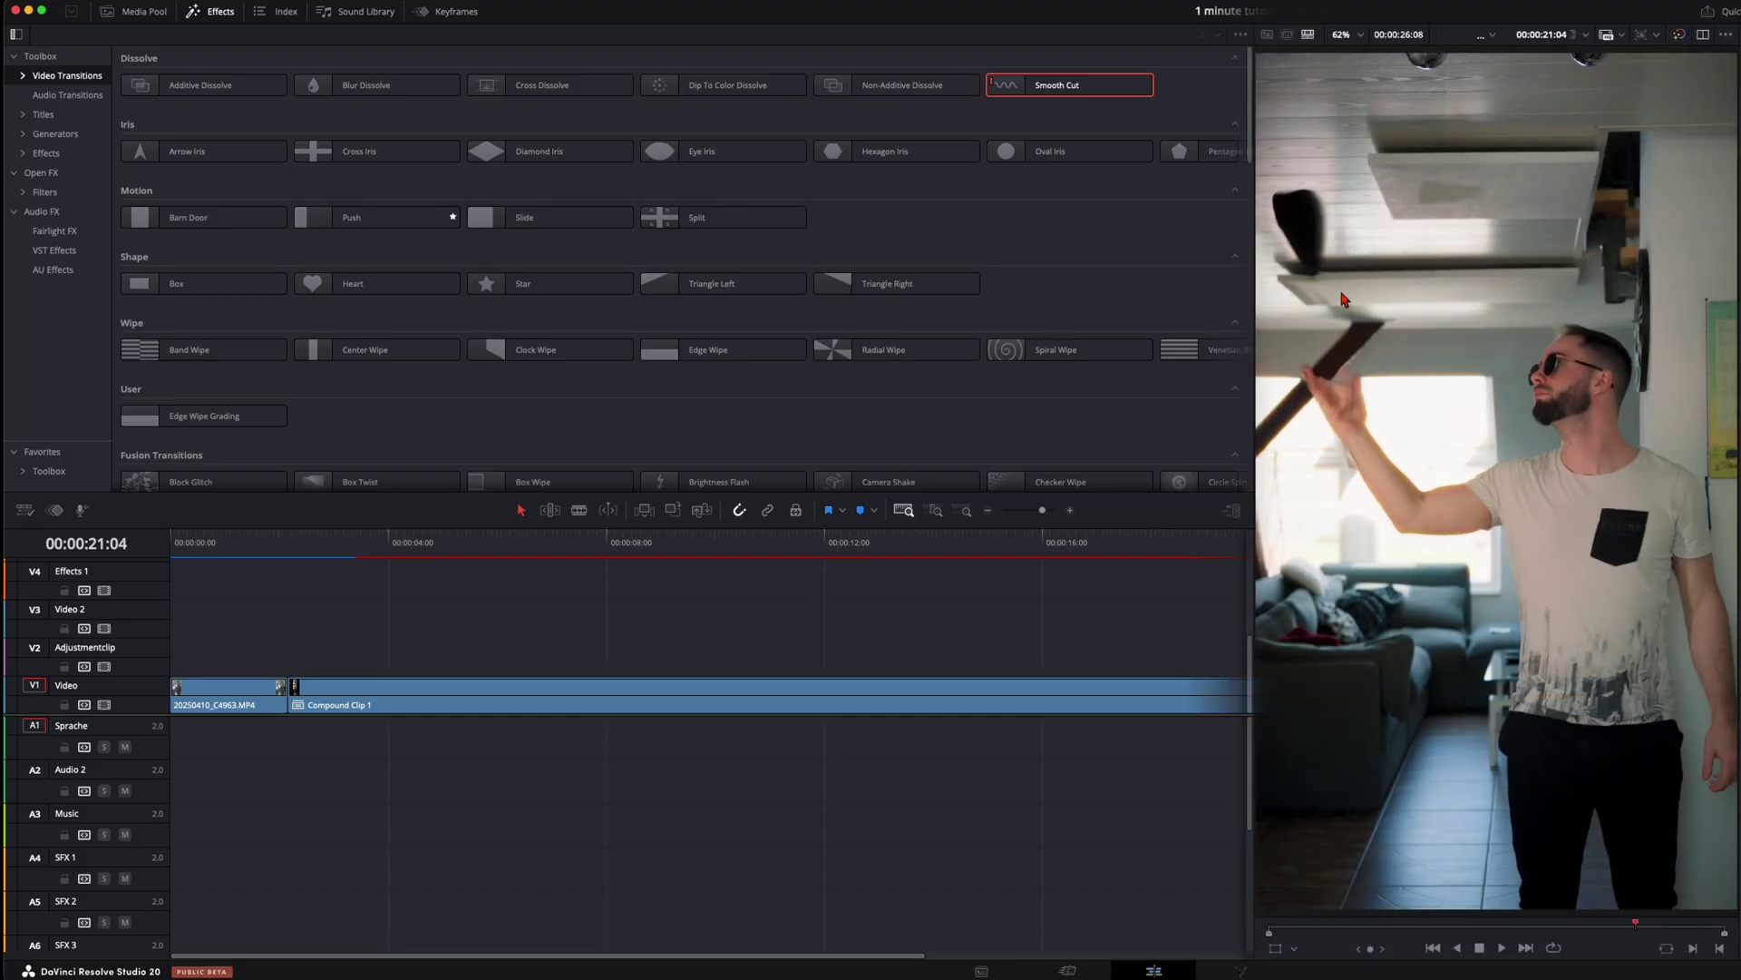
Step: Step frame by frame back and forth around the second cut to examine the beanie's movement into the catching hand
{"action": "key", "text": "Left"}
{"action": "key", "text": "Left"}
{"action": "key", "text": "Left"}
{"action": "key", "text": "Left"}
{"action": "key", "text": "Left"}
{"action": "key", "text": "Right"}
{"action": "key", "text": "Right"}
{"action": "key", "text": "Right"}
{"action": "key", "text": "Right"}
{"action": "key", "text": "Right"}
{"action": "key", "text": "Right"}
{"action": "key", "text": "Right"}
{"action": "key", "text": "Right"}
{"action": "key", "text": "Right"}
{"action": "key", "text": "Right"}
{"action": "key", "text": "Right"}
{"action": "key", "text": "Right"}
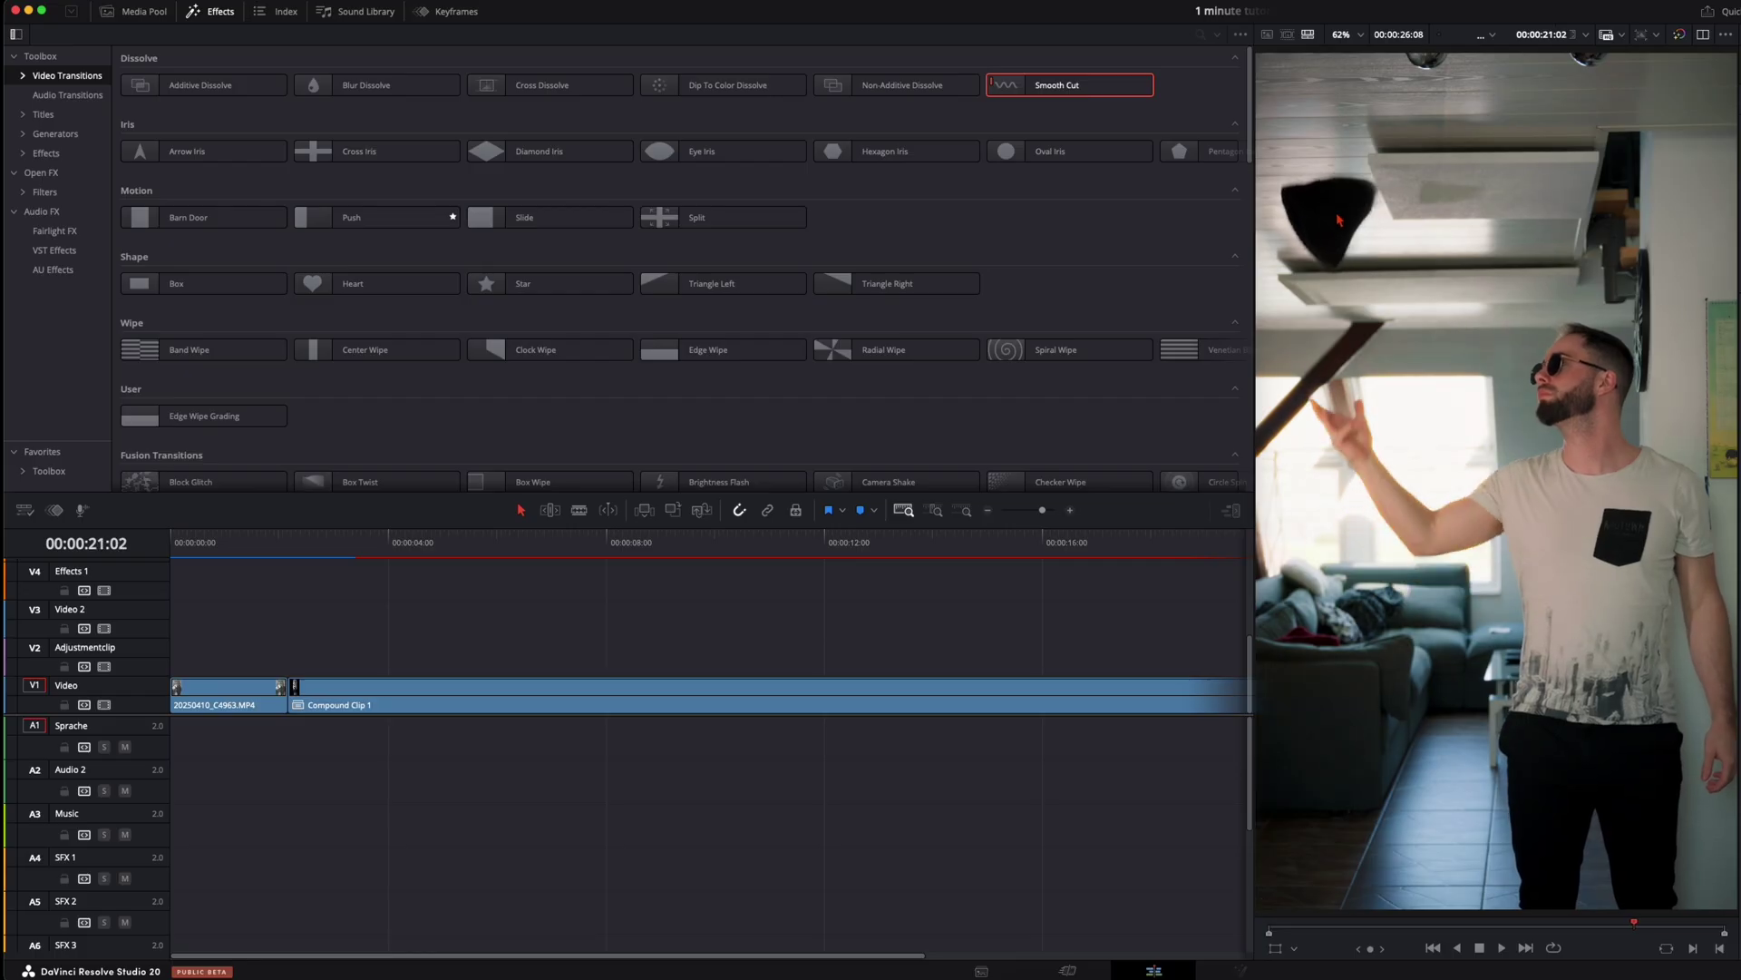
{"action": "key", "text": "Left"}
{"action": "key", "text": "Left"}
{"action": "key", "text": "Left"}
{"action": "key", "text": "Left"}
{"action": "key", "text": "Left"}
{"action": "key", "text": "Left"}
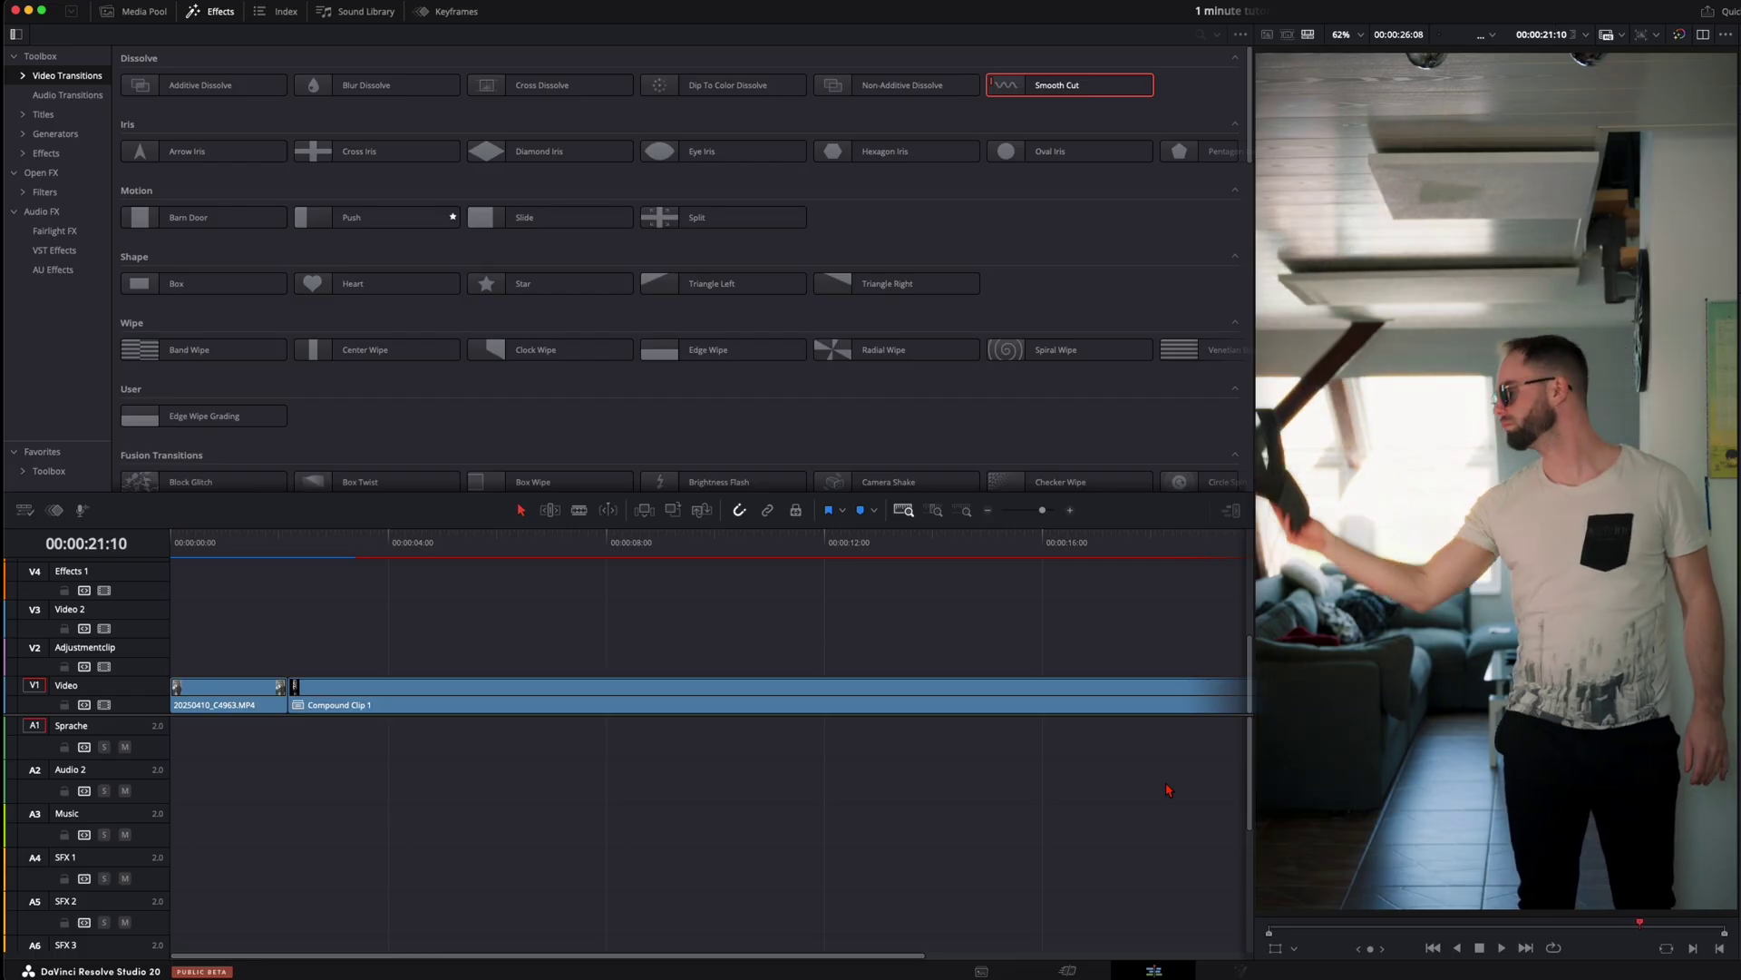